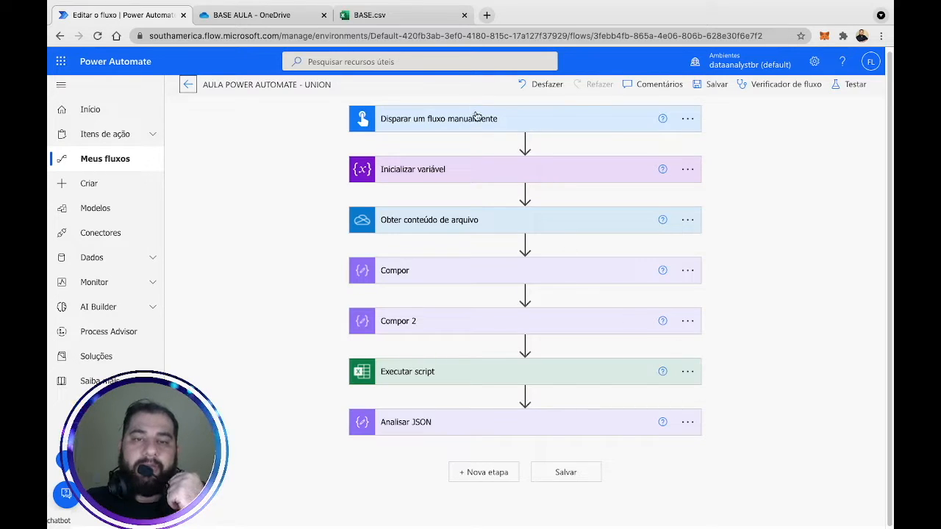
Bring up the BASE.csv sheet, scan its rows and select the user name in cell F3.
{"action": "left_click", "coordinate": [398, 16]}
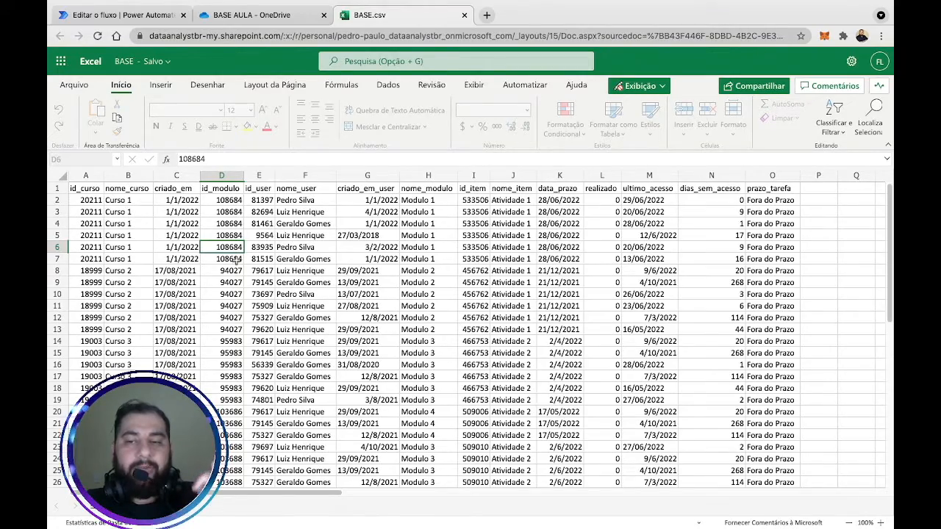
{"action": "scroll", "coordinate": [236, 261], "scroll_direction": "down", "scroll_amount": 5}
{"action": "scroll", "coordinate": [236, 261], "scroll_direction": "up", "scroll_amount": 3}
{"action": "scroll", "coordinate": [235, 261], "scroll_direction": "down", "scroll_amount": 2}
{"action": "scroll", "coordinate": [236, 261], "scroll_direction": "up", "scroll_amount": 4}
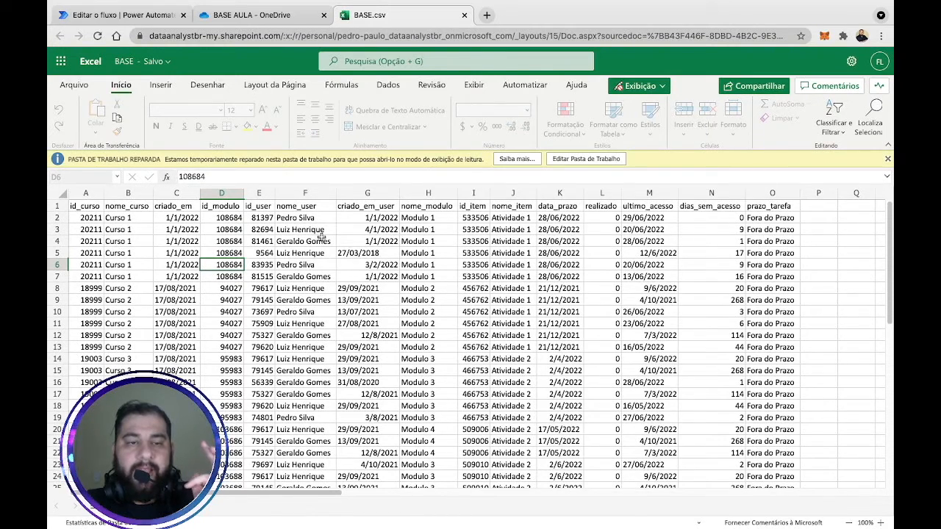
{"action": "left_click", "coordinate": [321, 230]}
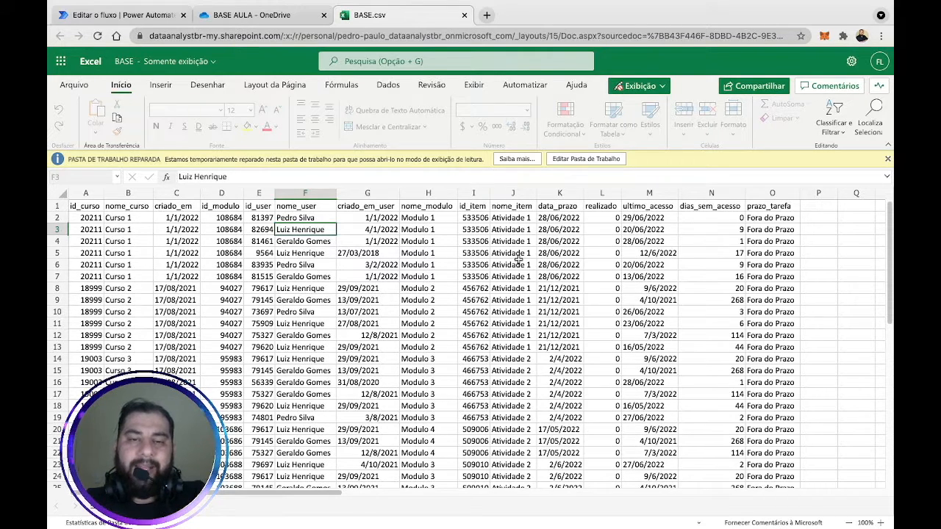
Step through the user names in column F from F2 to F6, then return to the flow editor.
{"action": "left_click", "coordinate": [305, 214]}
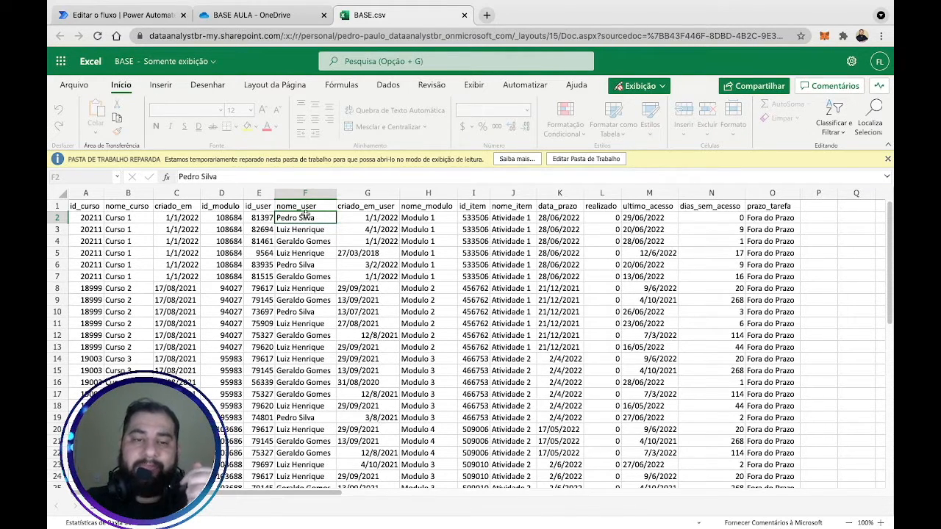
{"action": "key", "text": "Down"}
{"action": "key", "text": "Down"}
{"action": "key", "text": "Down"}
{"action": "key", "text": "Down"}
{"action": "key", "text": "Down"}
{"action": "key", "text": "Up"}
{"action": "key", "text": "Up"}
{"action": "key", "text": "Up"}
{"action": "key", "text": "Up"}
{"action": "key", "text": "Up"}
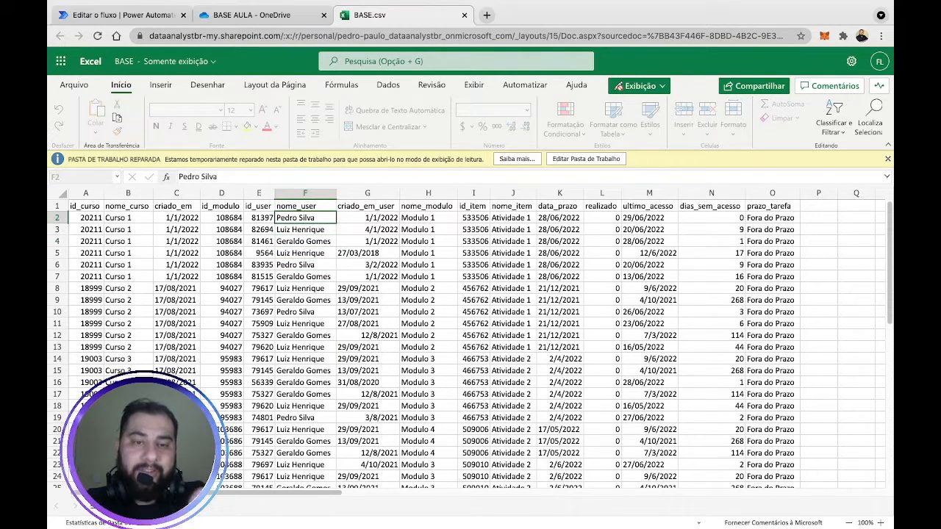
{"action": "key", "text": "Down"}
{"action": "key", "text": "Down"}
{"action": "key", "text": "Up"}
{"action": "key", "text": "Up"}
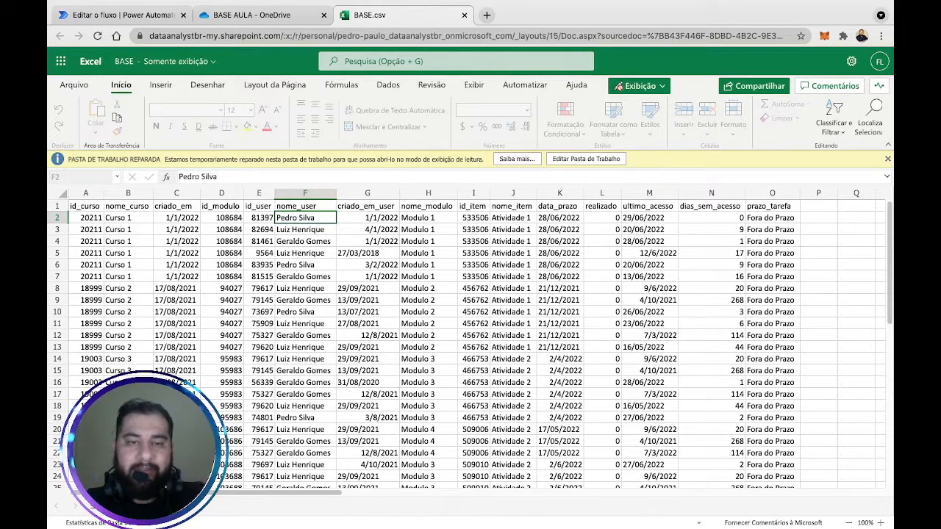
{"action": "key", "text": "Down"}
{"action": "key", "text": "Down"}
{"action": "key", "text": "Down"}
{"action": "key", "text": "Down"}
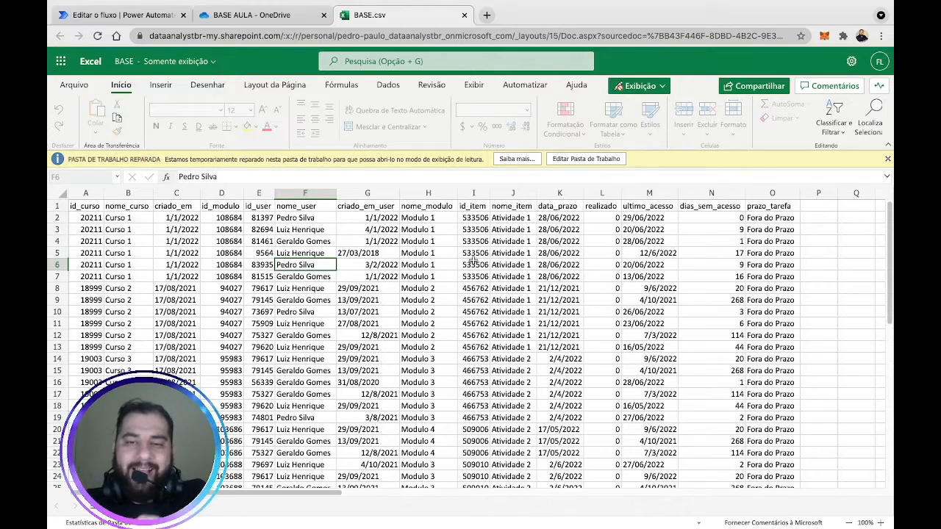
{"action": "scroll", "coordinate": [441, 253], "scroll_direction": "down", "scroll_amount": 13}
{"action": "left_click", "coordinate": [154, 17]}
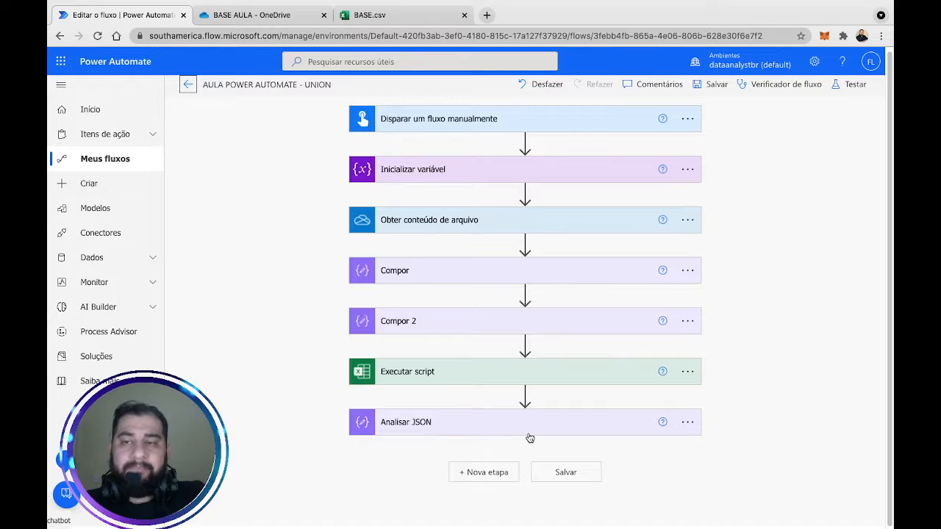
Run a manual test (Manualmente) of the flow and close the completed-run panel.
{"action": "left_click", "coordinate": [853, 84]}
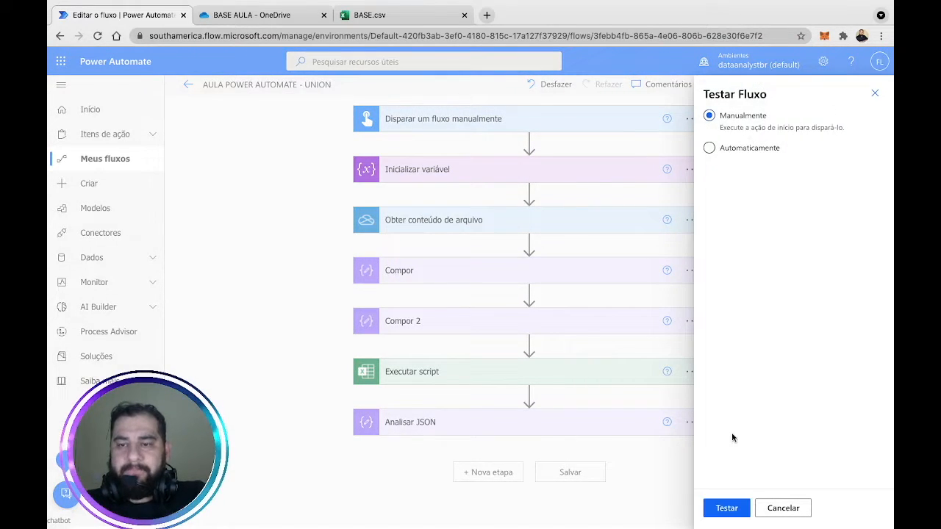
{"action": "left_click", "coordinate": [726, 508]}
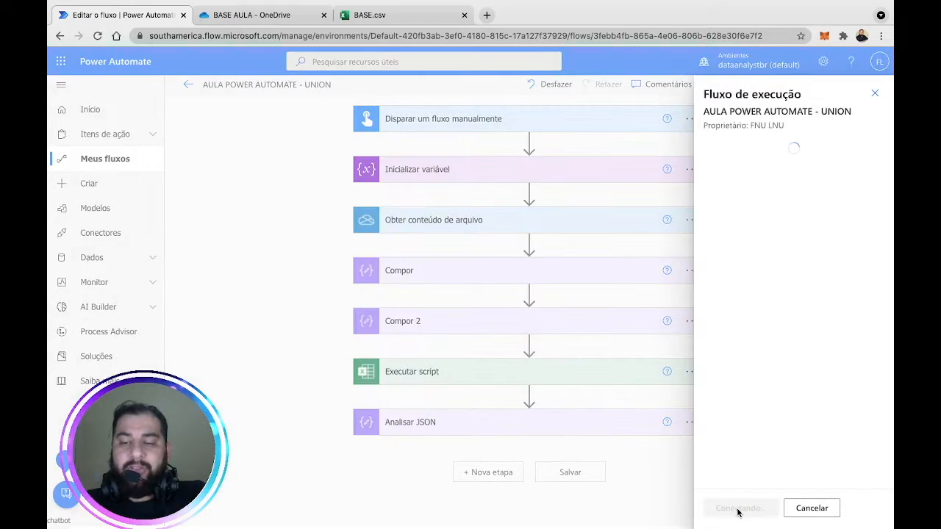
{"action": "left_click", "coordinate": [733, 508]}
{"action": "left_click", "coordinate": [731, 509]}
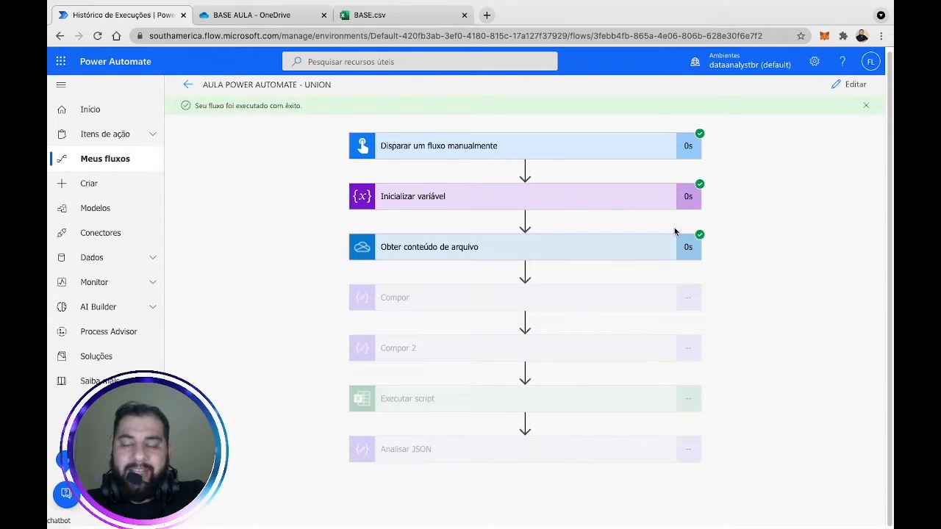
Expand the Obter conteúdo de arquivo run details and highlight its base64 file content output.
{"action": "left_click", "coordinate": [611, 254]}
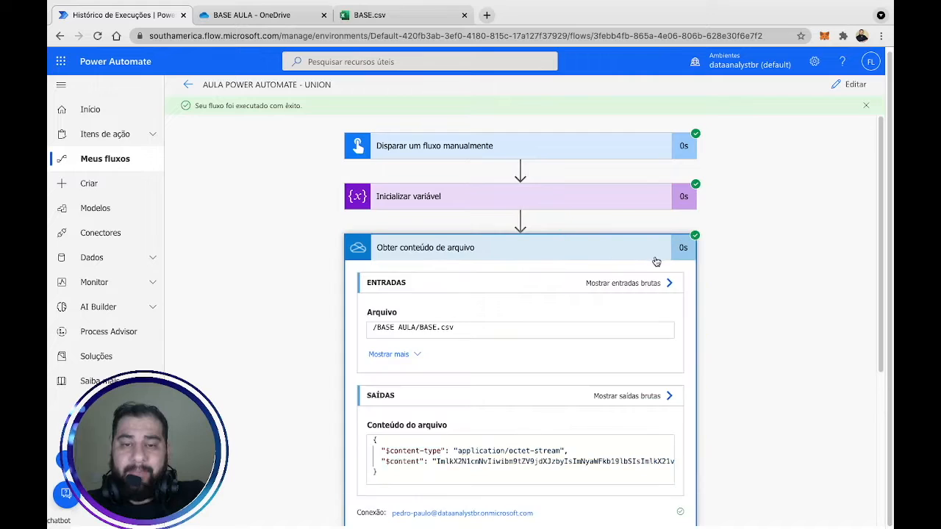
{"action": "scroll", "coordinate": [637, 405], "scroll_direction": "down", "scroll_amount": 2}
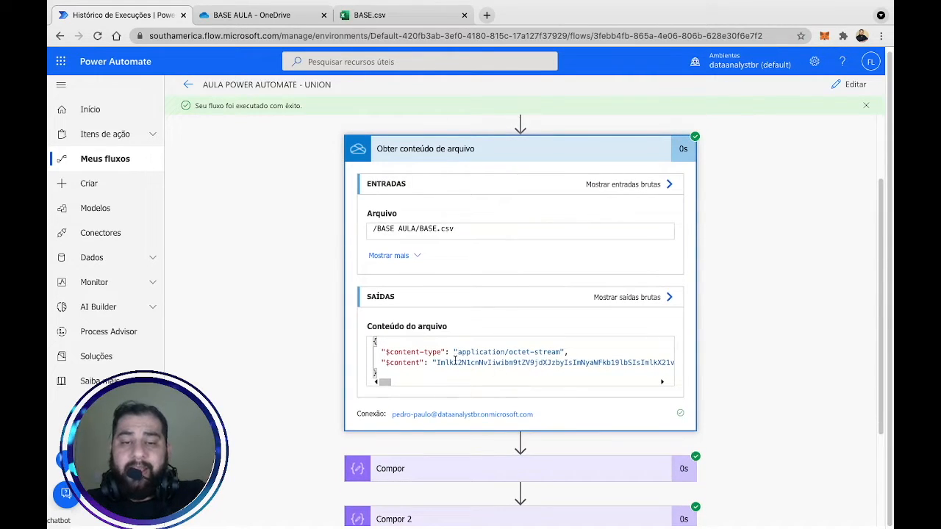
{"action": "left_click_drag", "start_coordinate": [448, 363], "coordinate": [690, 364]}
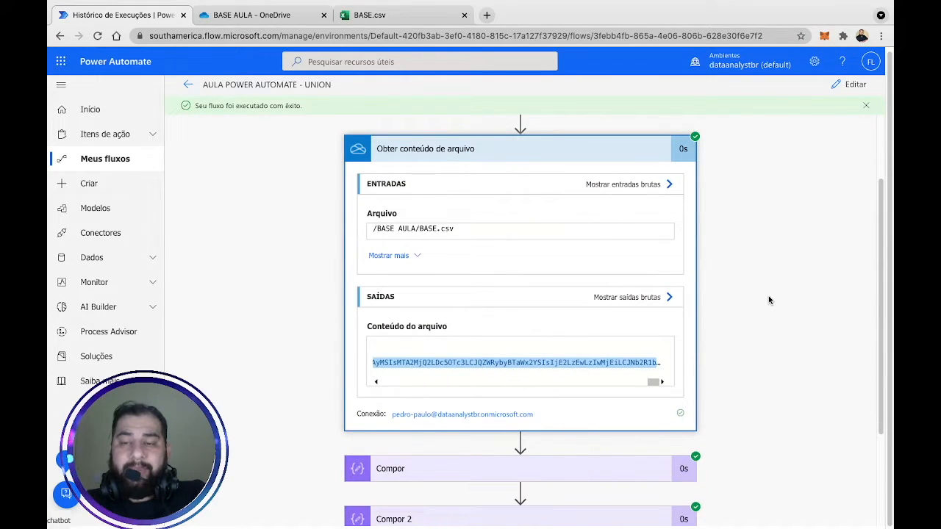
{"action": "scroll", "coordinate": [768, 299], "scroll_direction": "down", "scroll_amount": 1}
Expand the Compor and Compor 2 run details to review their inputs and outputs.
{"action": "left_click", "coordinate": [586, 383]}
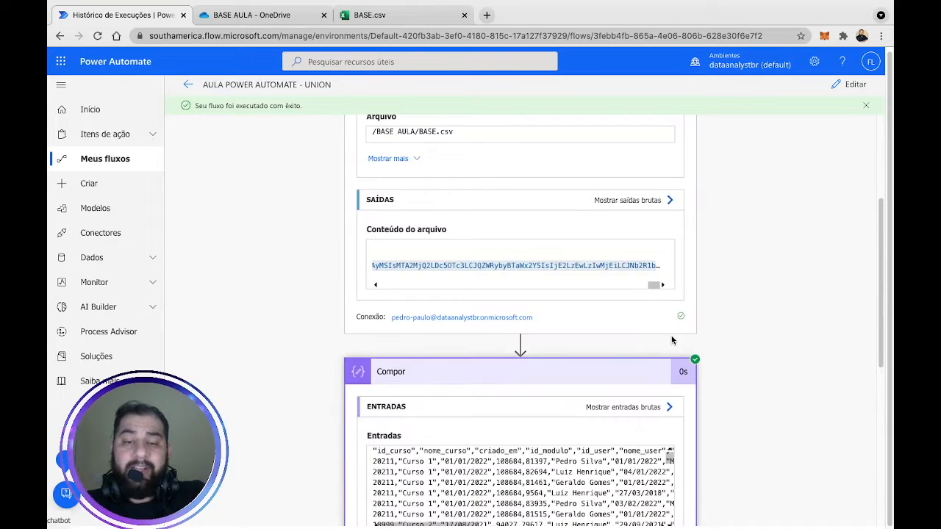
{"action": "scroll", "coordinate": [662, 331], "scroll_direction": "down", "scroll_amount": 2}
{"action": "scroll", "coordinate": [508, 305], "scroll_direction": "down", "scroll_amount": 2}
{"action": "scroll", "coordinate": [451, 362], "scroll_direction": "down", "scroll_amount": 5}
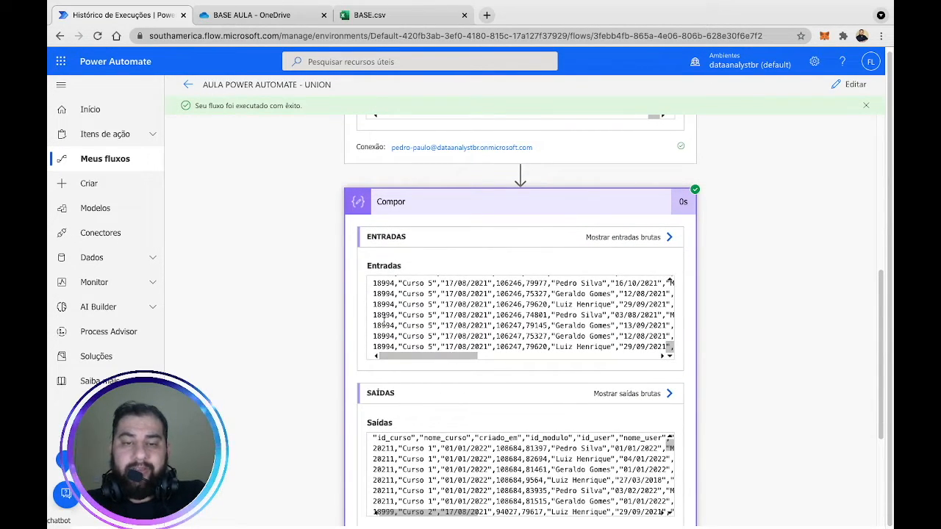
{"action": "scroll", "coordinate": [438, 319], "scroll_direction": "down", "scroll_amount": 2}
{"action": "scroll", "coordinate": [722, 323], "scroll_direction": "down", "scroll_amount": 3}
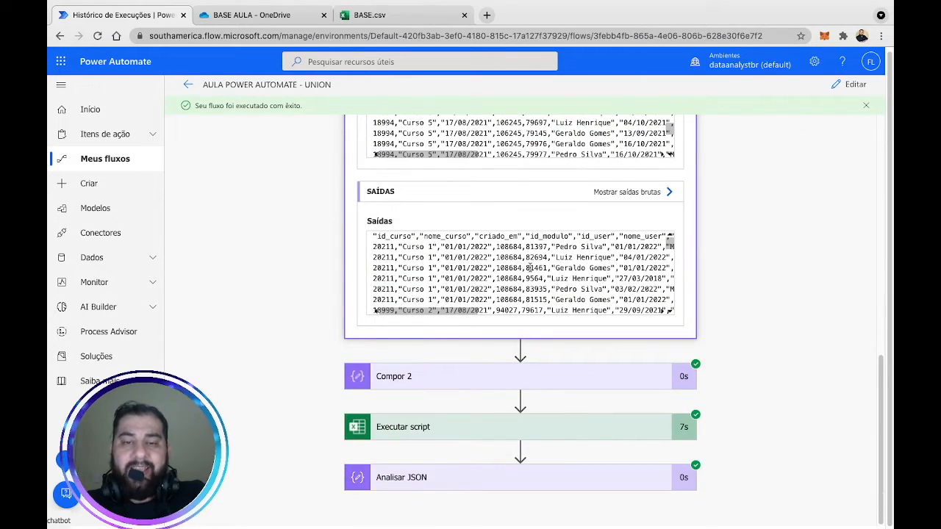
{"action": "scroll", "coordinate": [526, 287], "scroll_direction": "down", "scroll_amount": 5}
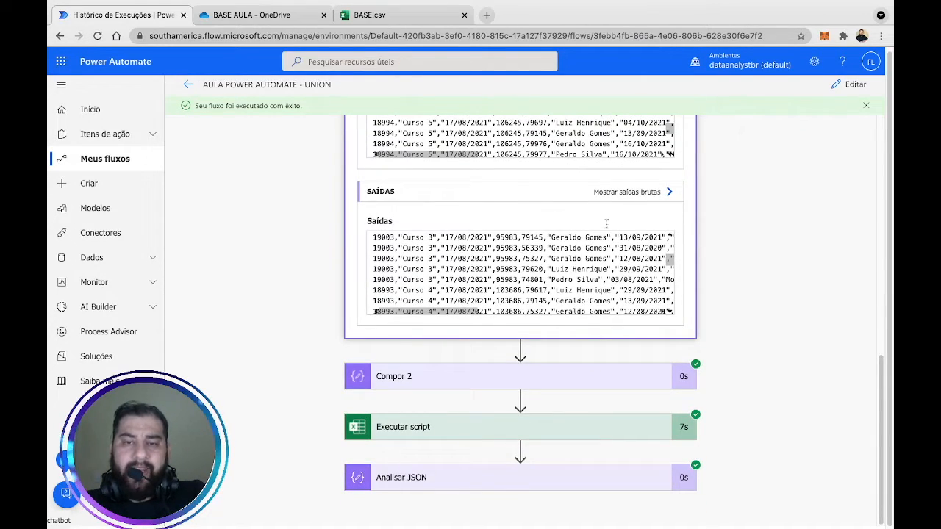
{"action": "left_click", "coordinate": [569, 382]}
{"action": "scroll", "coordinate": [746, 294], "scroll_direction": "down", "scroll_amount": 3}
{"action": "scroll", "coordinate": [761, 291], "scroll_direction": "down", "scroll_amount": 3}
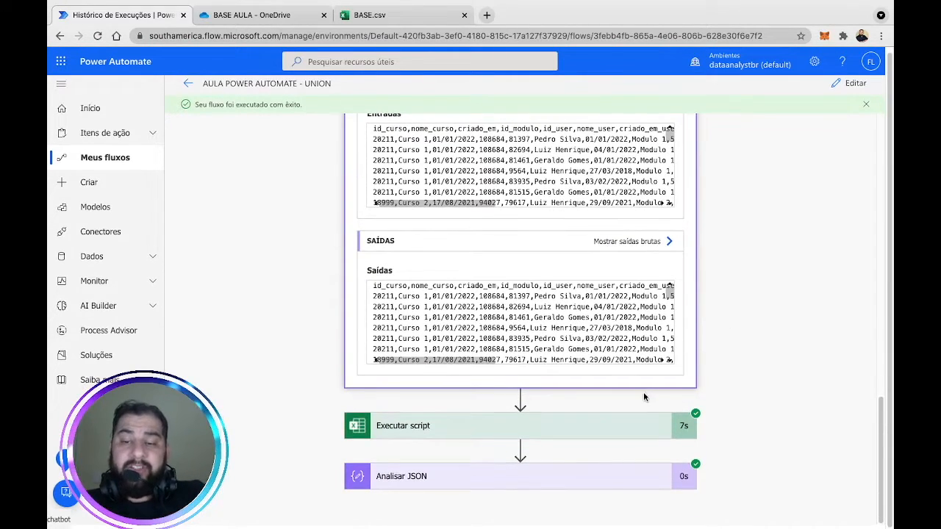
Expand the Executar script run details and select its body output text.
{"action": "left_click", "coordinate": [620, 434]}
{"action": "scroll", "coordinate": [817, 341], "scroll_direction": "down", "scroll_amount": 5}
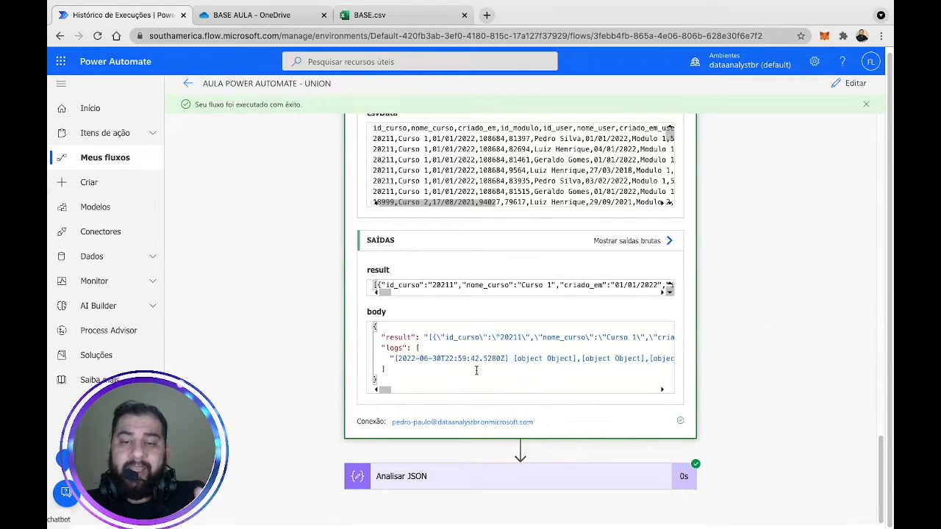
{"action": "left_click_drag", "start_coordinate": [382, 379], "coordinate": [376, 326]}
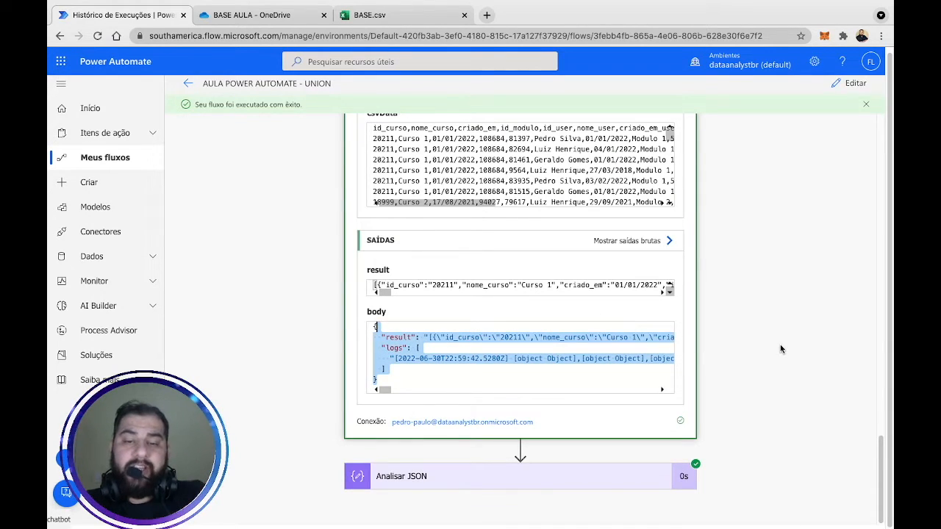
Expand Analisar JSON, select and copy its Corpo output, and open a new browser tab.
{"action": "left_click", "coordinate": [622, 477]}
{"action": "scroll", "coordinate": [728, 302], "scroll_direction": "down", "scroll_amount": 1}
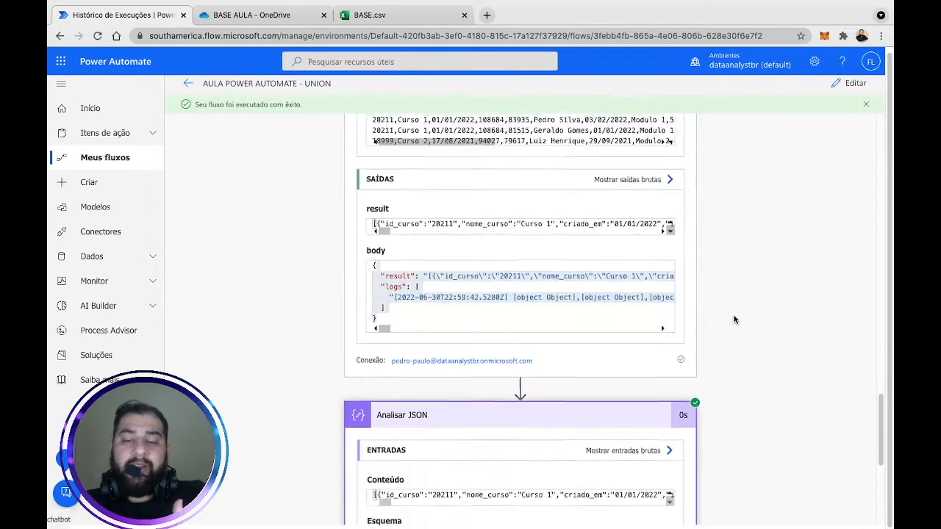
{"action": "scroll", "coordinate": [735, 316], "scroll_direction": "down", "scroll_amount": 4}
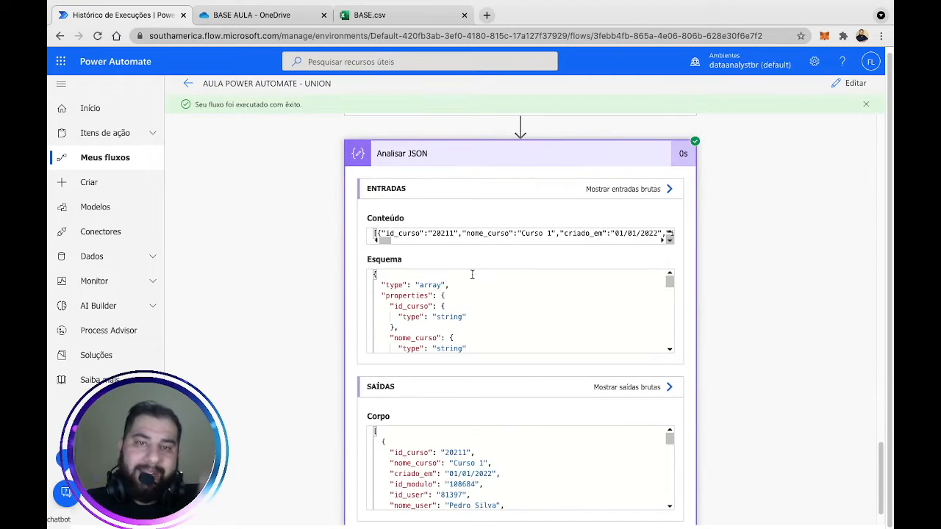
{"action": "scroll", "coordinate": [601, 320], "scroll_direction": "down", "scroll_amount": 1}
{"action": "scroll", "coordinate": [757, 353], "scroll_direction": "down", "scroll_amount": 1}
{"action": "scroll", "coordinate": [569, 439], "scroll_direction": "down", "scroll_amount": 10}
{"action": "scroll", "coordinate": [610, 425], "scroll_direction": "down", "scroll_amount": 3}
{"action": "left_click_drag", "start_coordinate": [669, 409], "coordinate": [665, 461]}
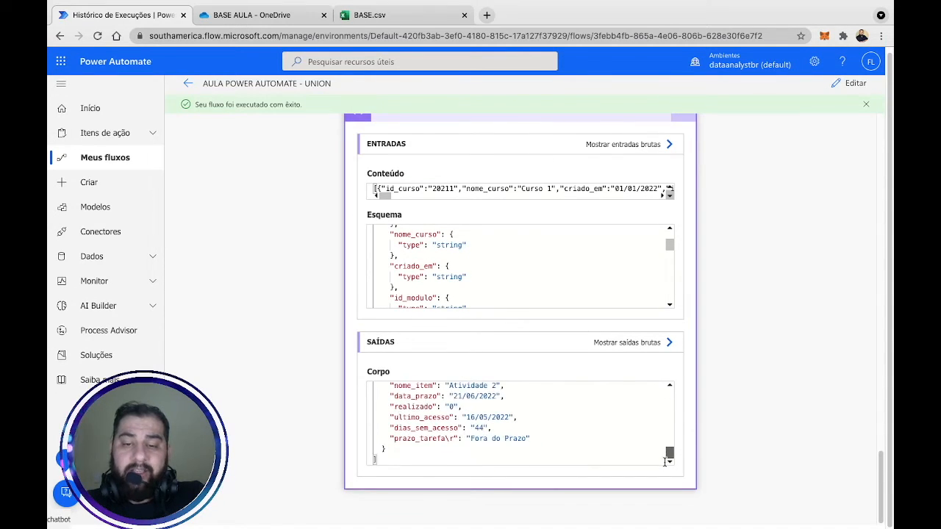
{"action": "left_click_drag", "start_coordinate": [391, 458], "coordinate": [355, 227]}
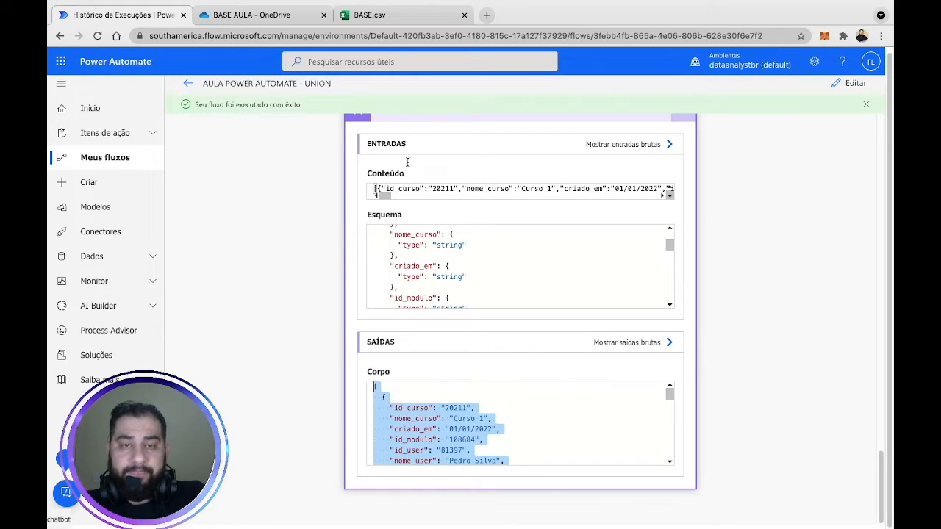
{"action": "left_click", "coordinate": [491, 16]}
Search 'json viewer' and open the Online JSON Viewer site, focusing its text area.
{"action": "type", "text": "json vi"}
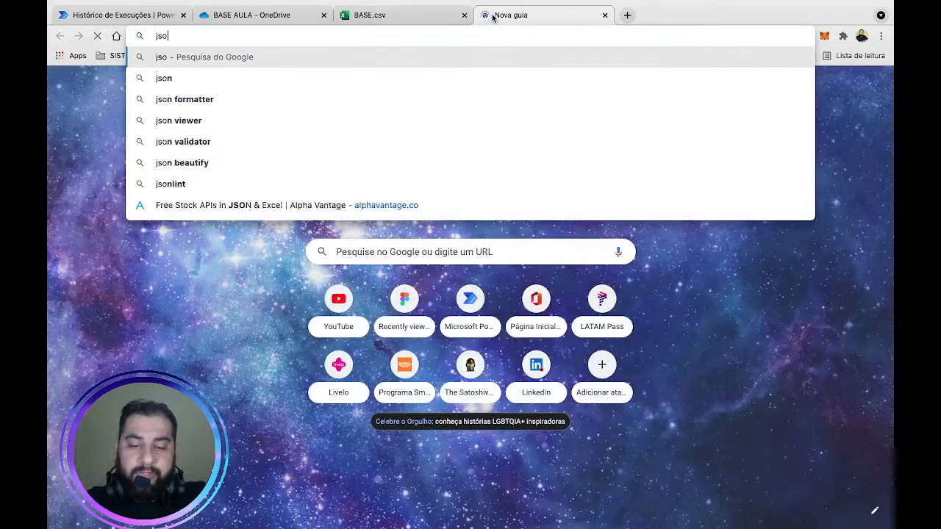
{"action": "key", "text": "Return"}
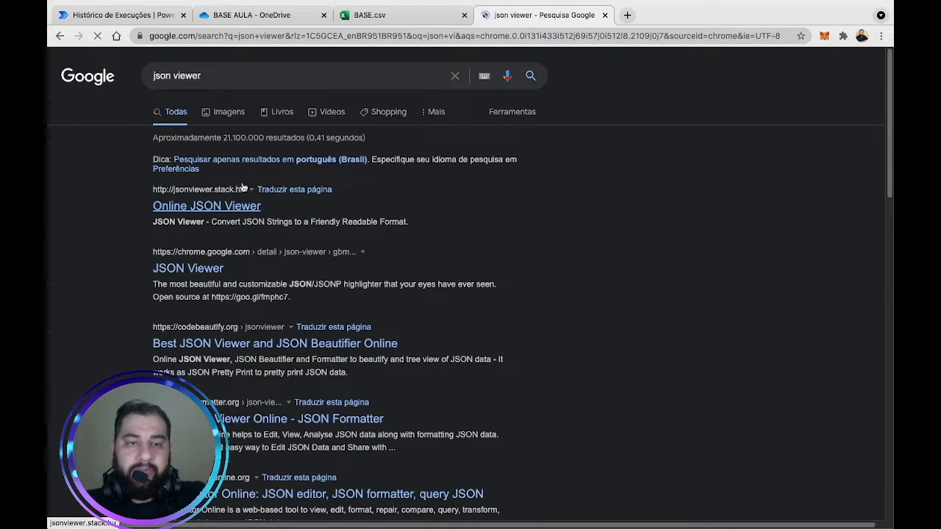
{"action": "left_click", "coordinate": [203, 208]}
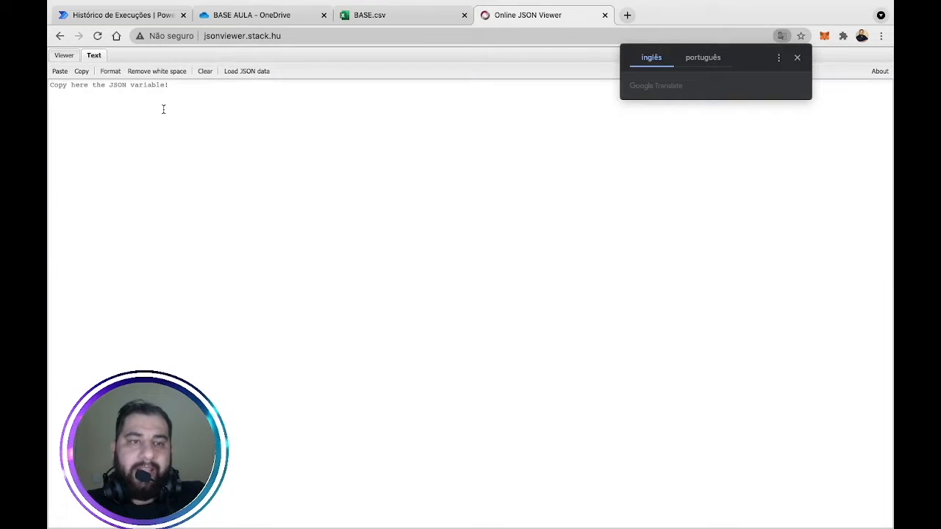
{"action": "left_click", "coordinate": [164, 109]}
Paste the copied JSON into Online JSON Viewer and browse it as a tree, checking record 0.
{"action": "key", "text": "ctrl+v"}
{"action": "left_click", "coordinate": [65, 56]}
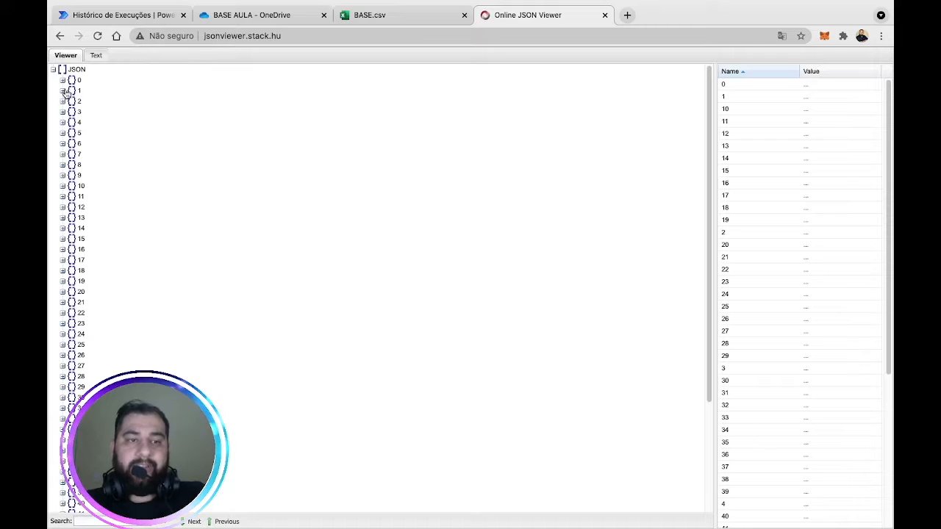
{"action": "left_click", "coordinate": [63, 81]}
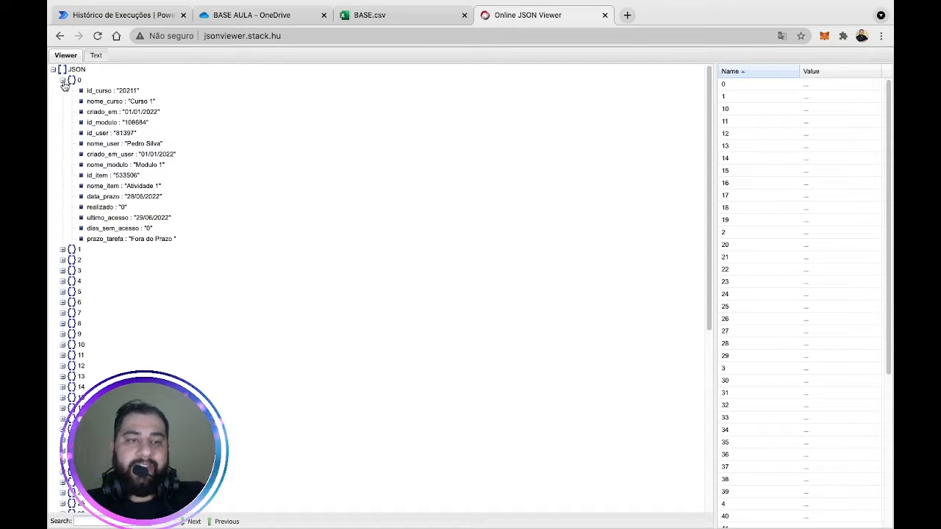
{"action": "left_click", "coordinate": [63, 81]}
{"action": "scroll", "coordinate": [64, 158], "scroll_direction": "down", "scroll_amount": 3}
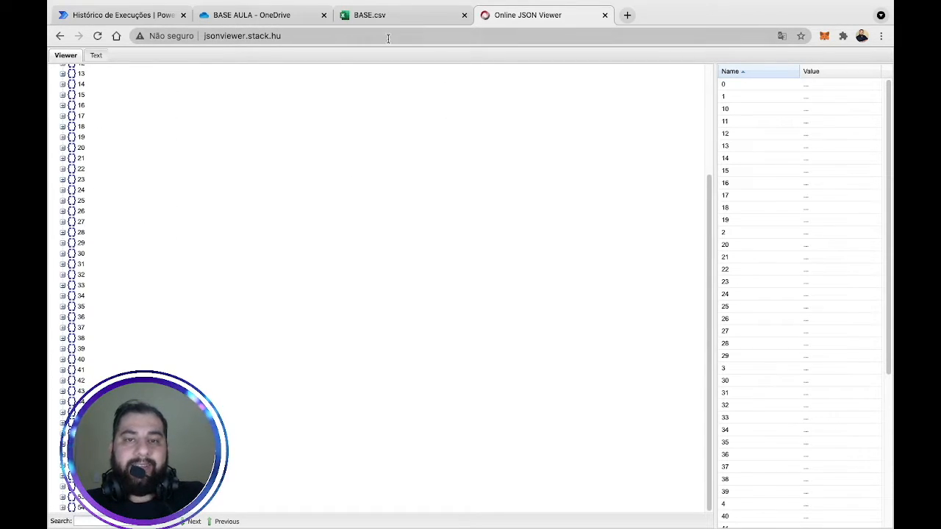
{"action": "left_click", "coordinate": [165, 19]}
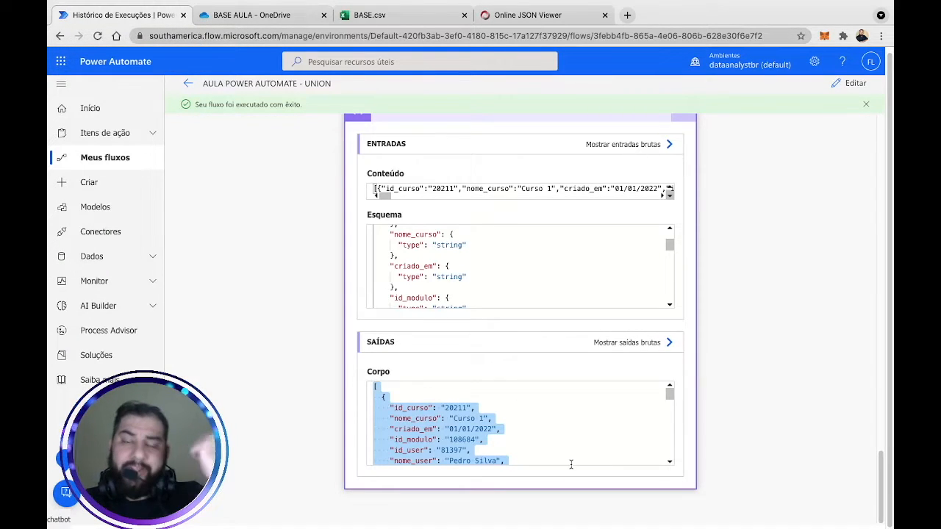
Edit the flow and add a Selecionar data operation step after Analisar JSON.
{"action": "left_click", "coordinate": [850, 84]}
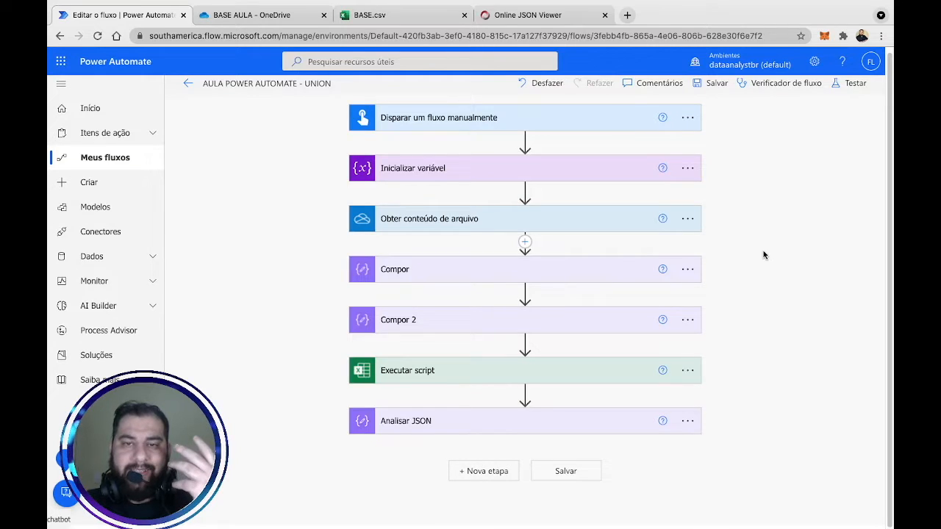
{"action": "left_click", "coordinate": [483, 472]}
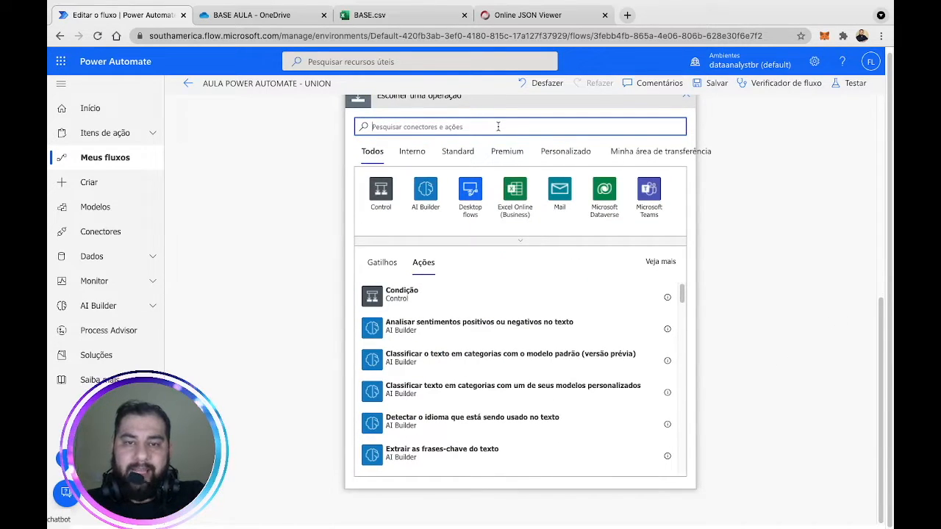
{"action": "type", "text": "compor"}
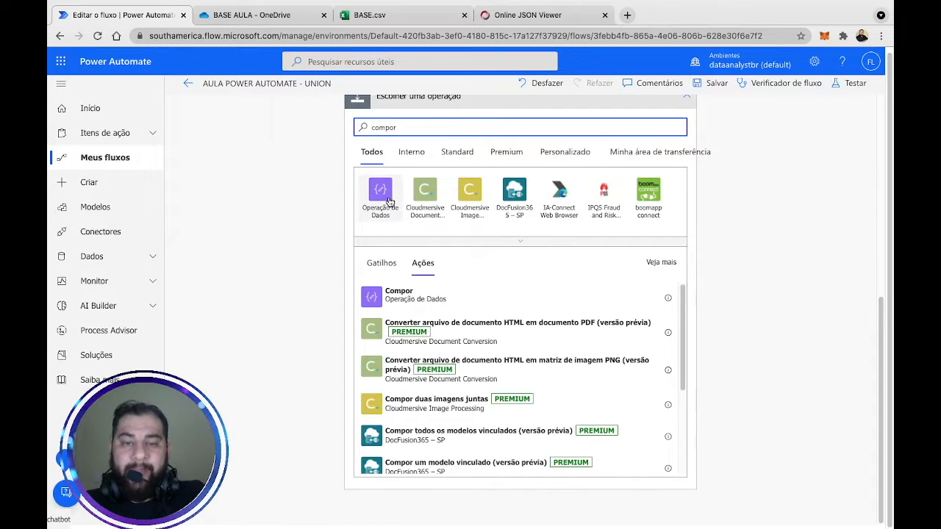
{"action": "left_click", "coordinate": [388, 199]}
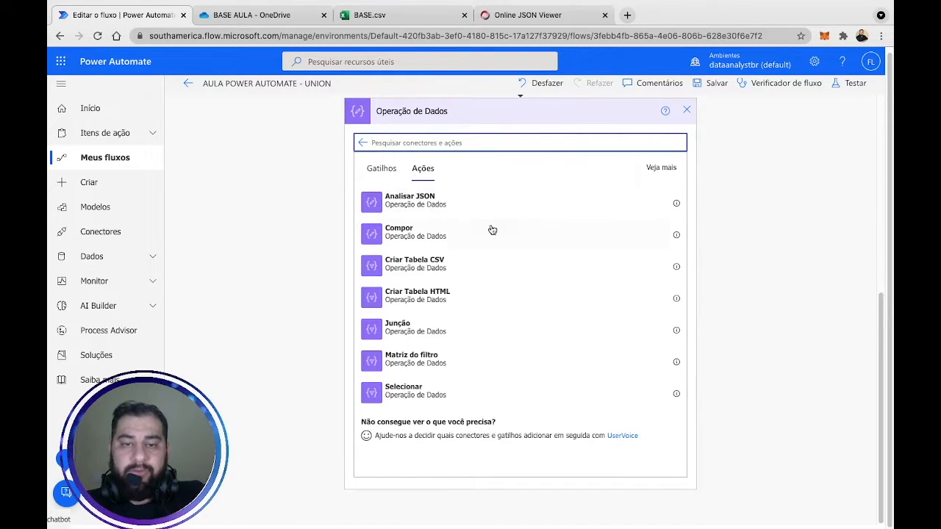
{"action": "left_click", "coordinate": [426, 395]}
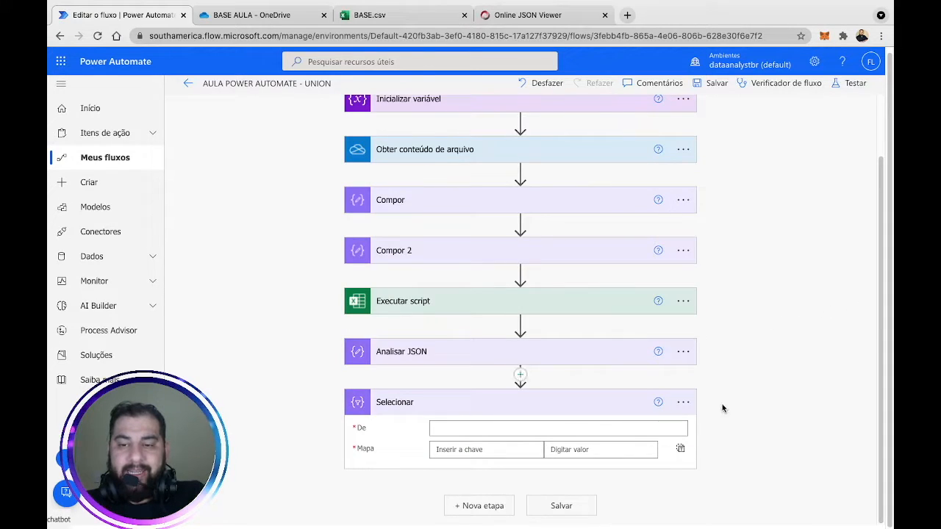
Rename the Select step to 'Selecionar Apenas Nomes'.
{"action": "left_click", "coordinate": [683, 401]}
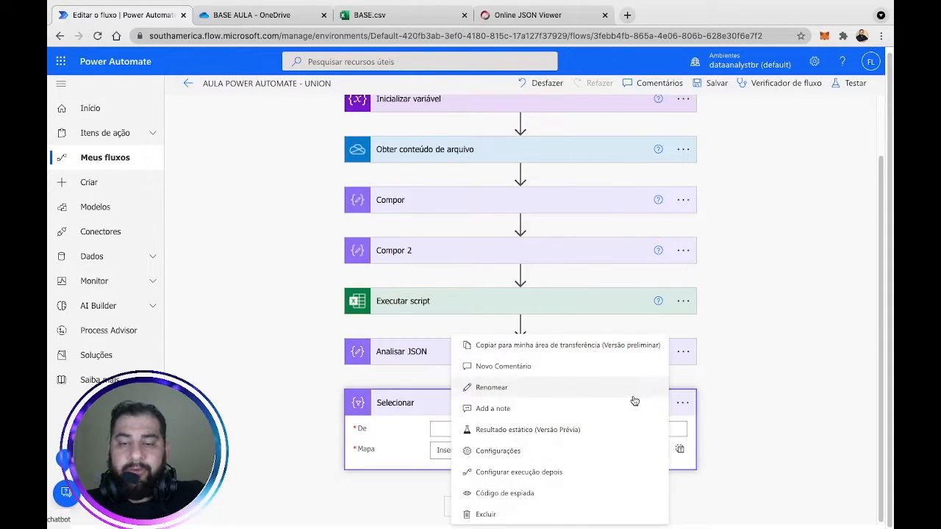
{"action": "left_click", "coordinate": [551, 395]}
{"action": "type", "text": "Selecionar Apnee"}
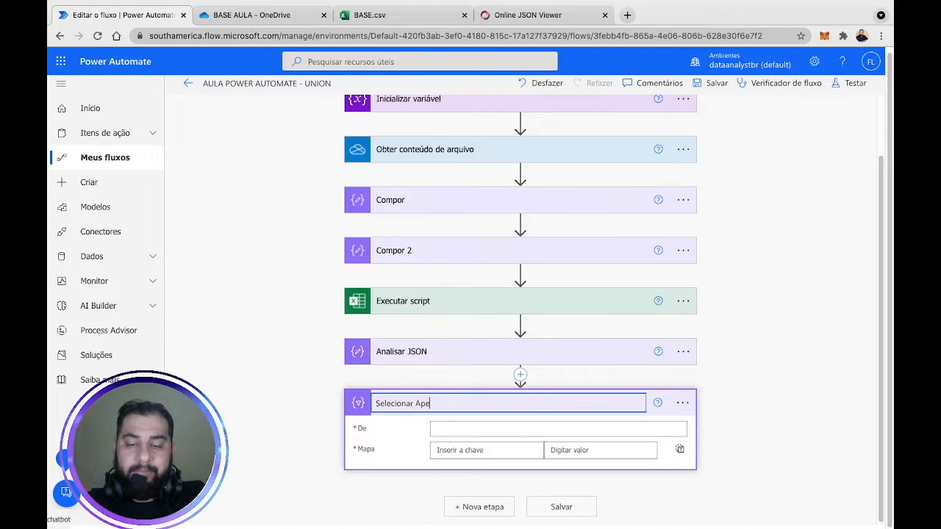
{"action": "type", "text": "nas Nomes"}
{"action": "key", "text": "Return"}
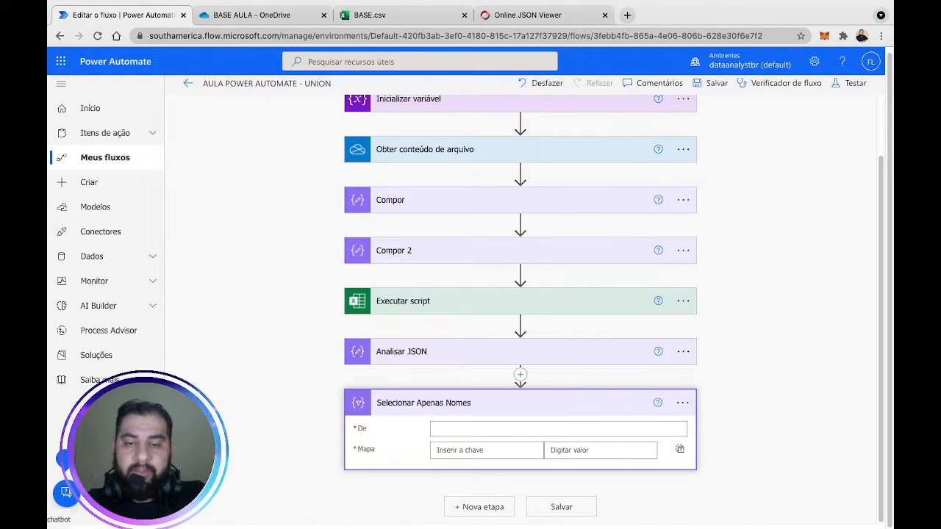
{"action": "left_click_drag", "start_coordinate": [879, 222], "coordinate": [879, 260]}
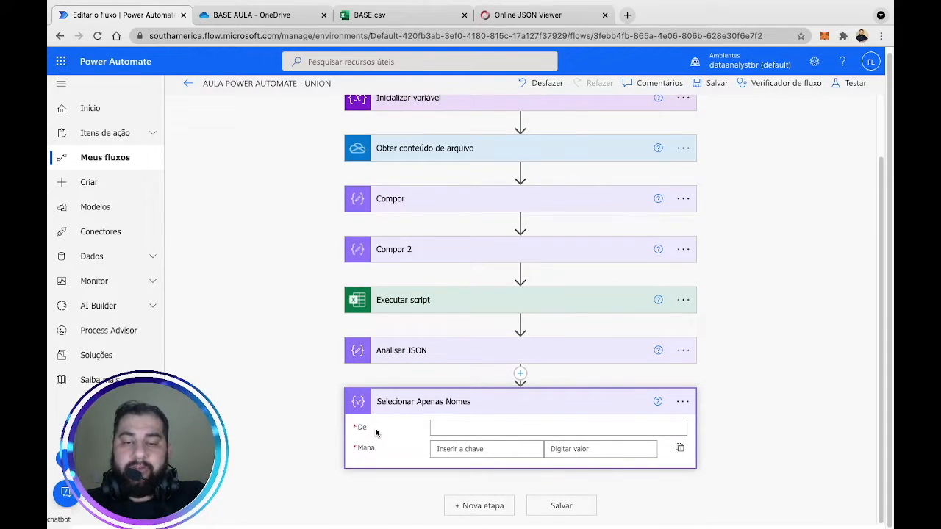
Set the step's De field to the parsed JSON Corpo and enter 'Nome' as the first Mapa key.
{"action": "left_click", "coordinate": [451, 432]}
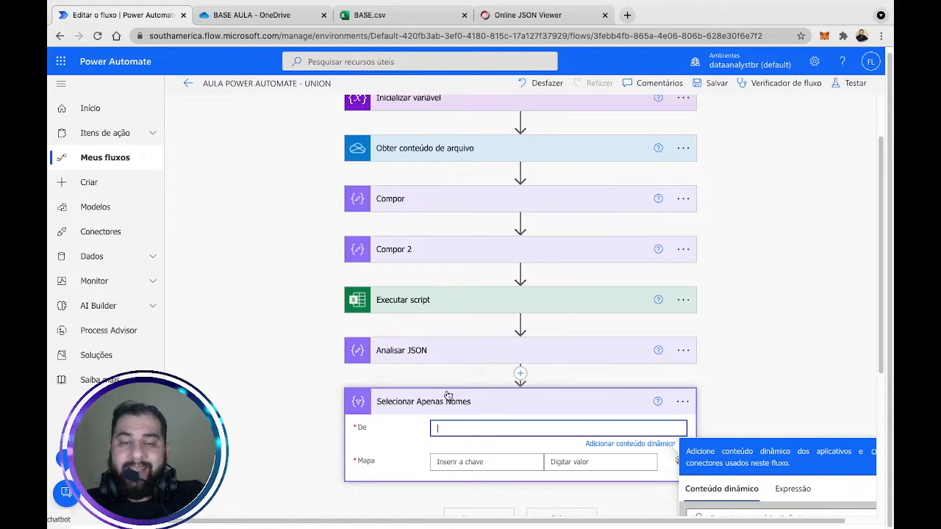
{"action": "scroll", "coordinate": [743, 361], "scroll_direction": "down", "scroll_amount": 3}
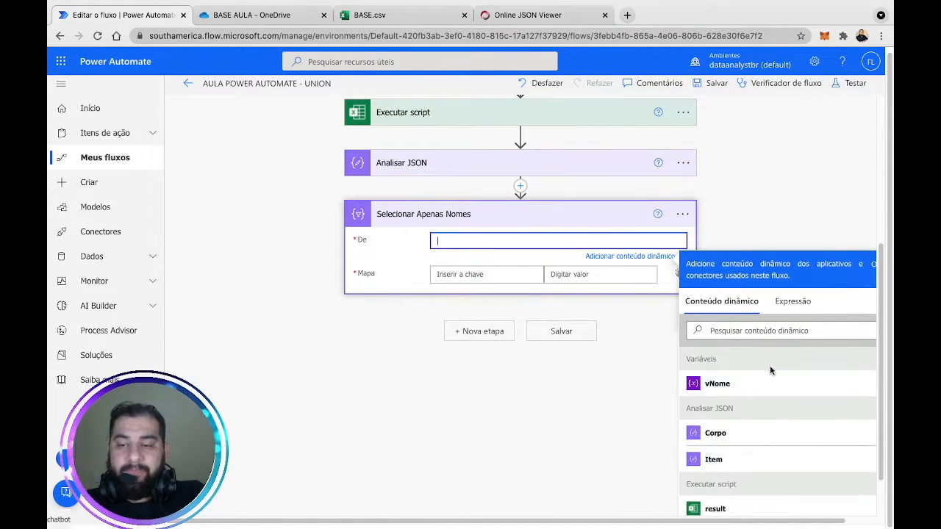
{"action": "left_click", "coordinate": [754, 435]}
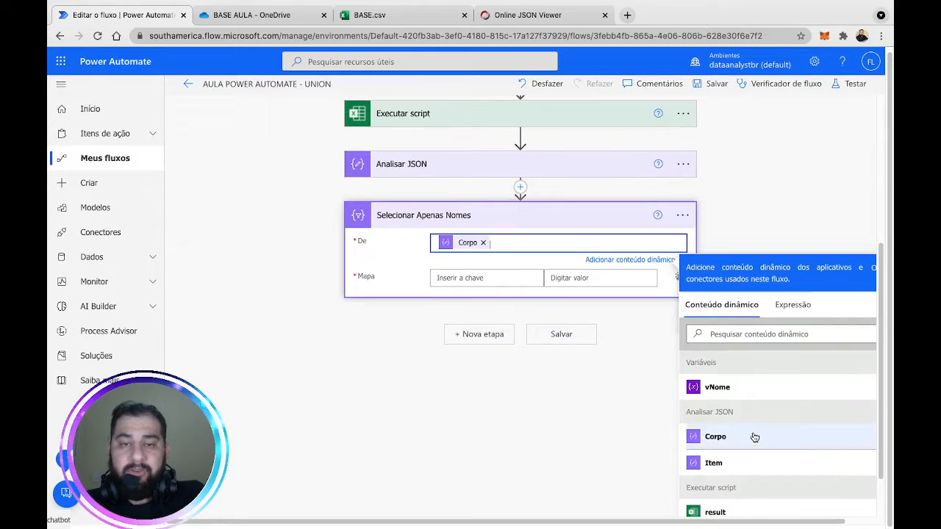
{"action": "left_click", "coordinate": [804, 204]}
{"action": "scroll", "coordinate": [522, 287], "scroll_direction": "up", "scroll_amount": 3}
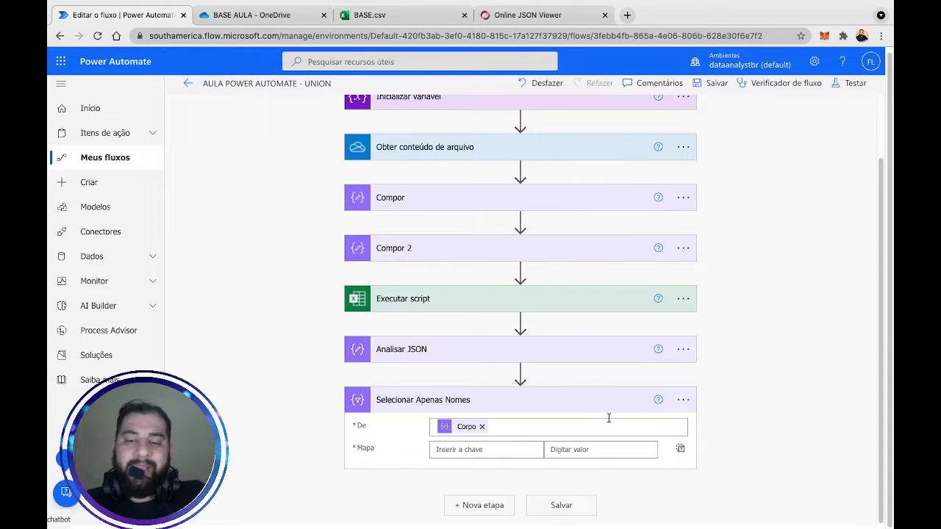
{"action": "left_click", "coordinate": [509, 448]}
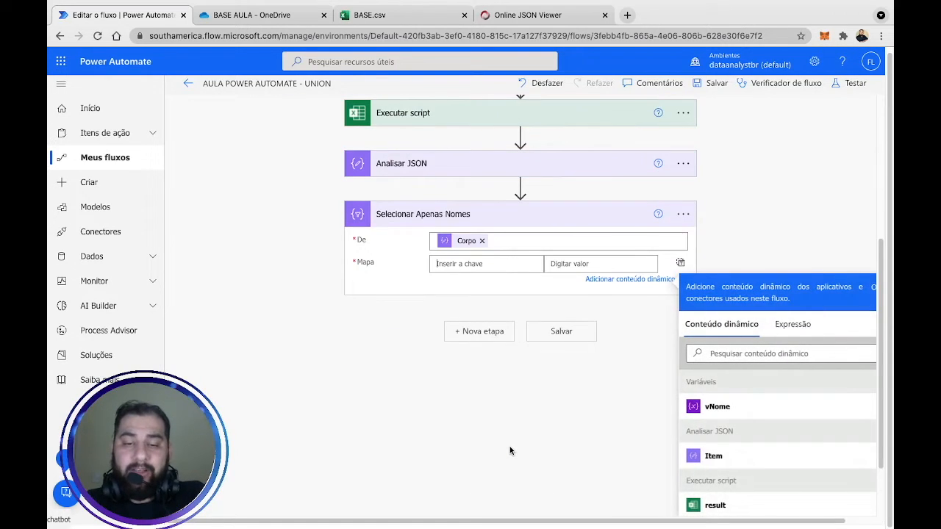
{"action": "left_click", "coordinate": [485, 263]}
{"action": "type", "text": "Nome"}
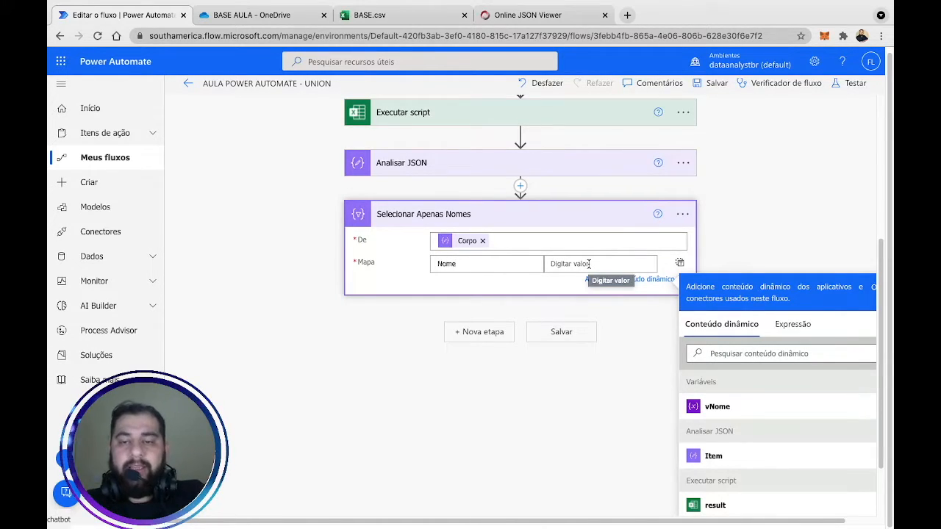
Expand record 0 in the JSON viewer to read field names like nome_user, then go back to the flow.
{"action": "left_click", "coordinate": [523, 15]}
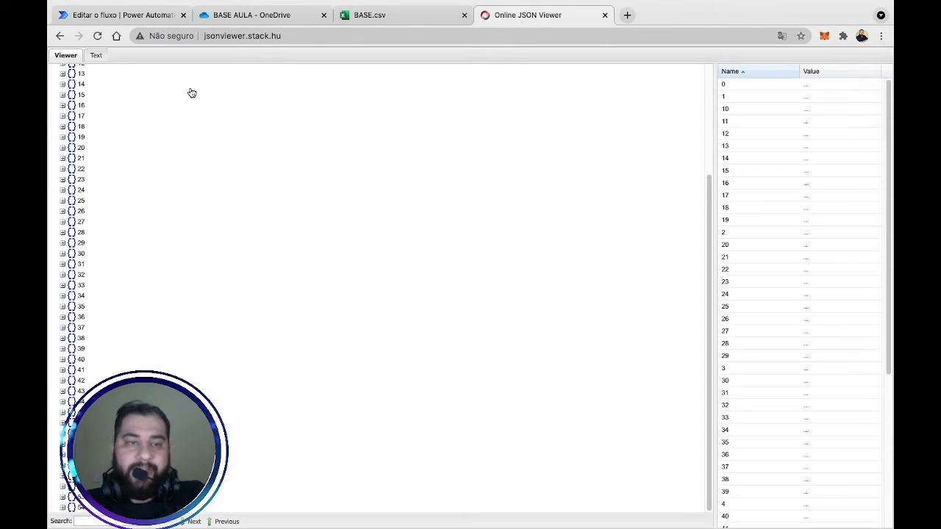
{"action": "scroll", "coordinate": [124, 168], "scroll_direction": "up", "scroll_amount": 3}
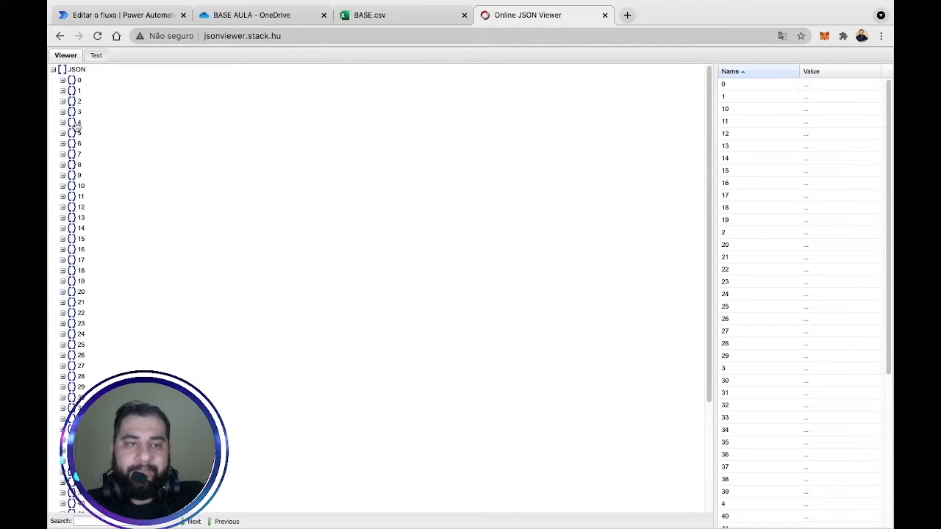
{"action": "left_click", "coordinate": [63, 81]}
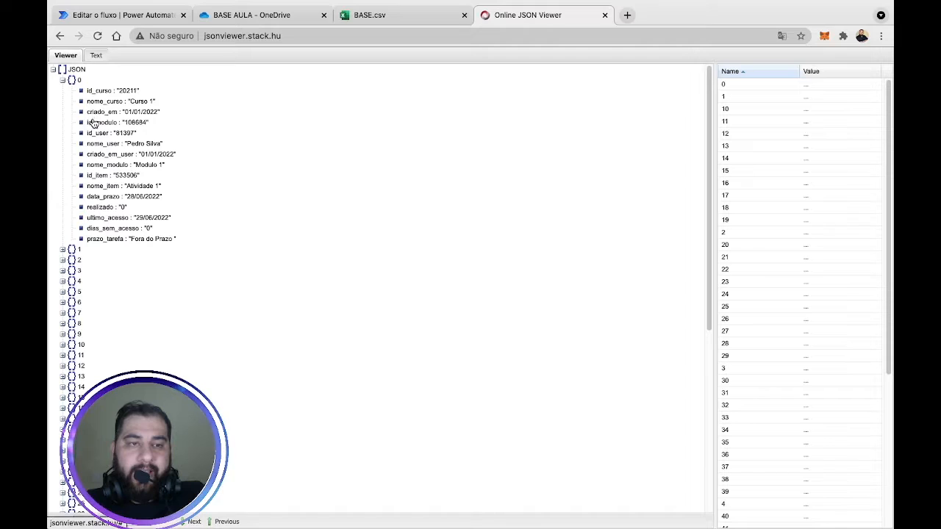
{"action": "left_click_drag", "start_coordinate": [90, 147], "coordinate": [130, 148]}
{"action": "left_click", "coordinate": [129, 16]}
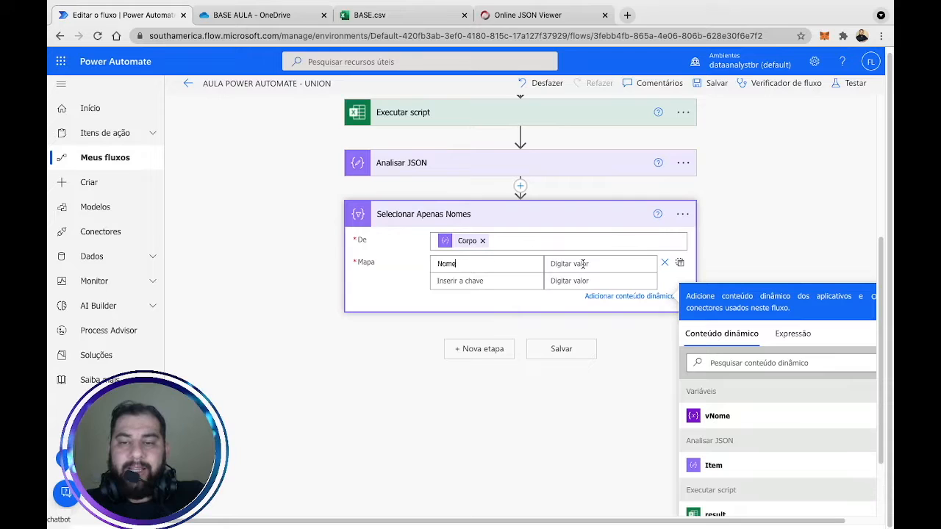
Map the Nome key to the expression item()['nome_user'] and confirm it.
{"action": "left_click", "coordinate": [794, 335]}
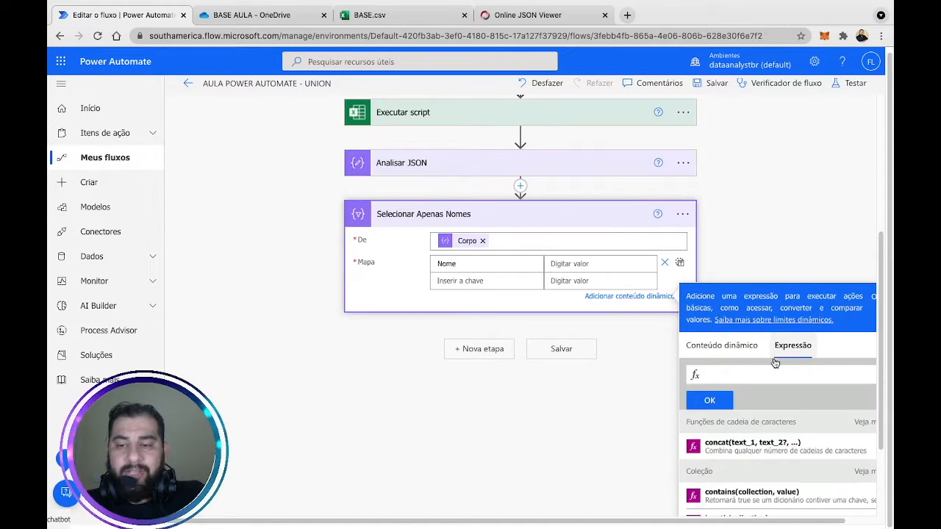
{"action": "type", "text": "a"}
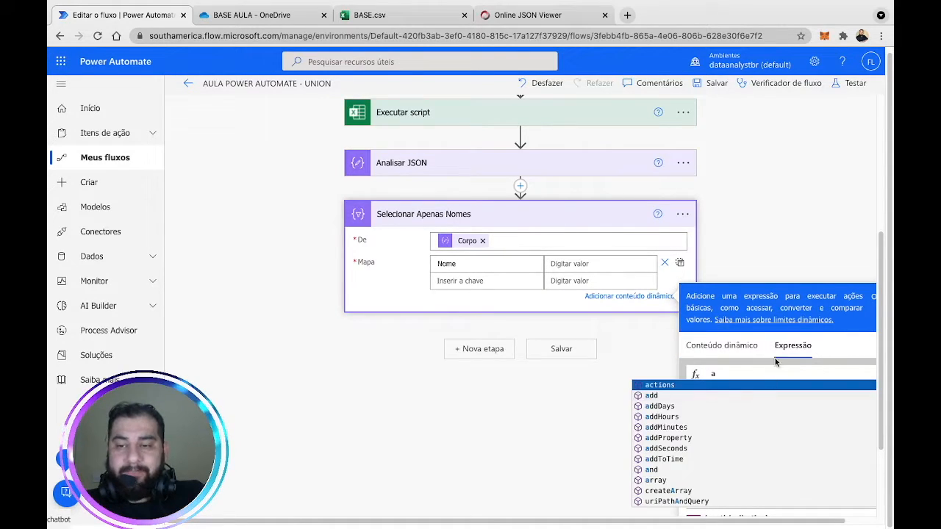
{"action": "left_click", "coordinate": [831, 350]}
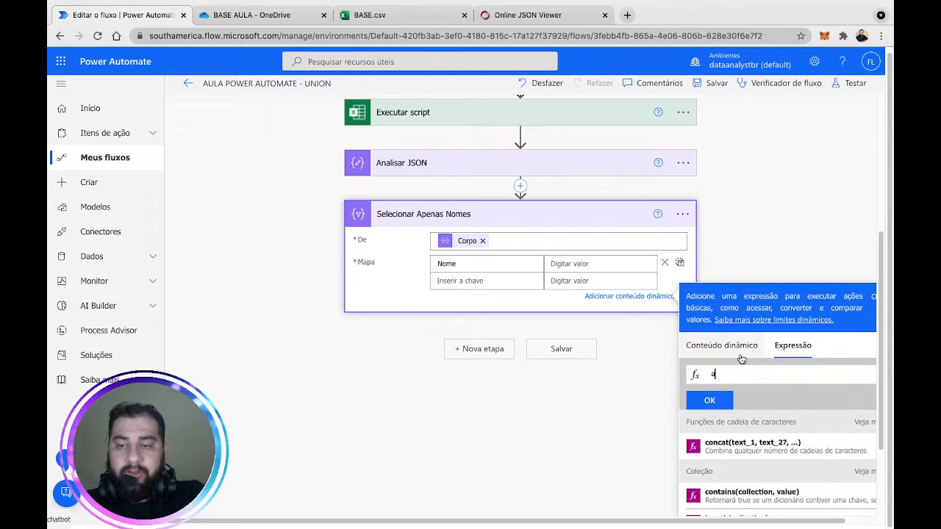
{"action": "left_click", "coordinate": [739, 355]}
{"action": "scroll", "coordinate": [759, 454], "scroll_direction": "down", "scroll_amount": 1}
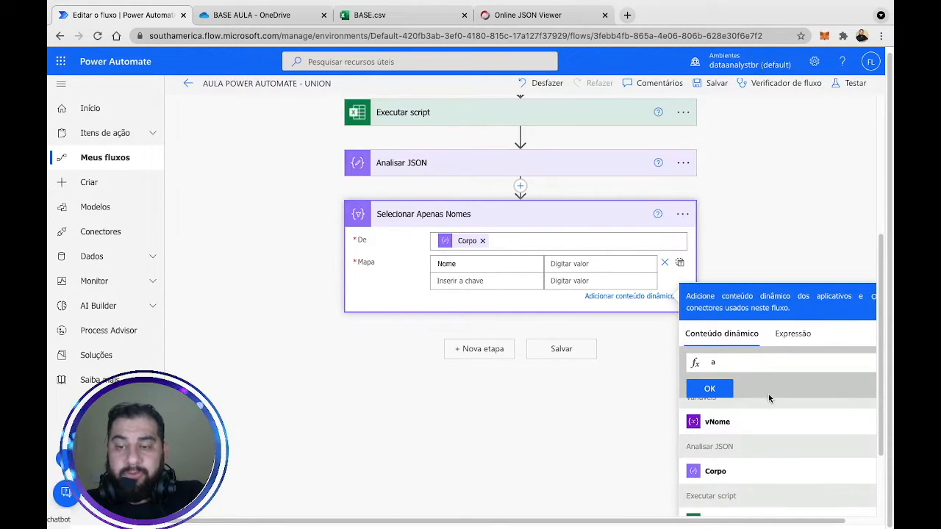
{"action": "left_click", "coordinate": [792, 334]}
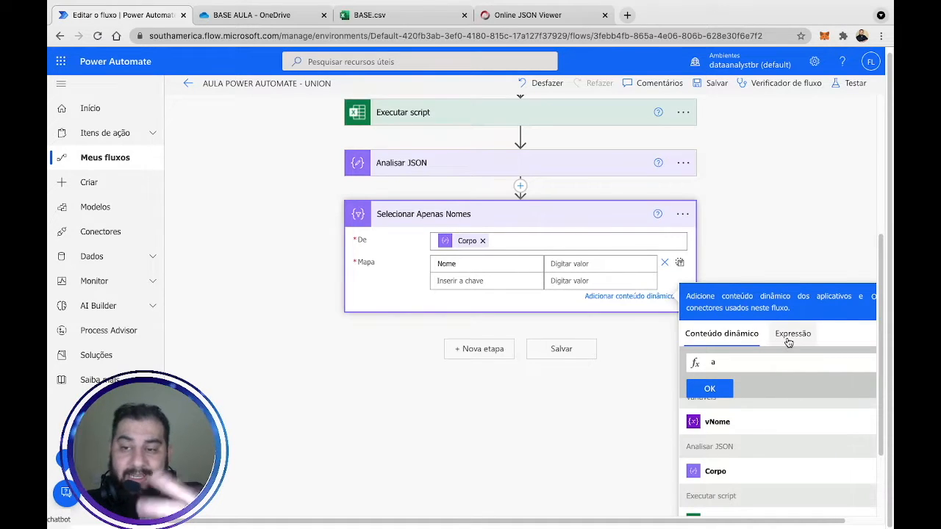
{"action": "key", "text": "BackSpace"}
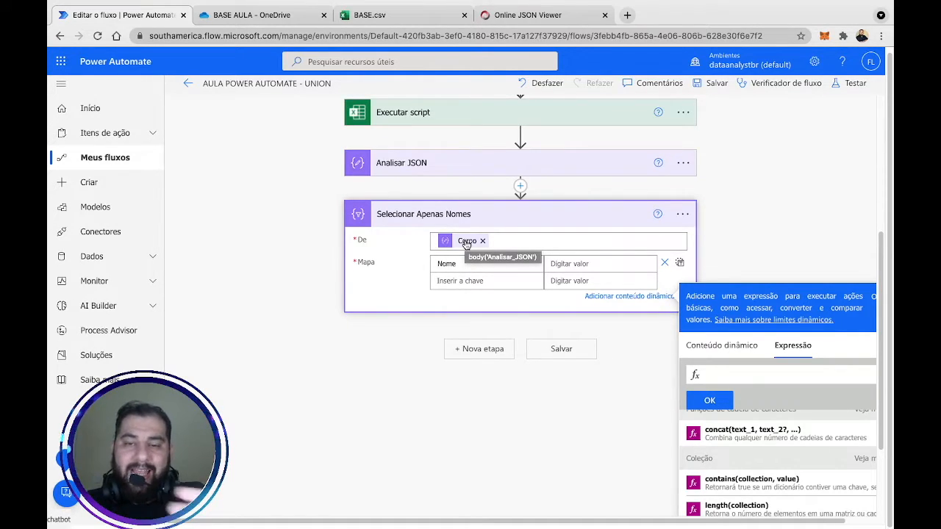
{"action": "type", "text": "item()"}
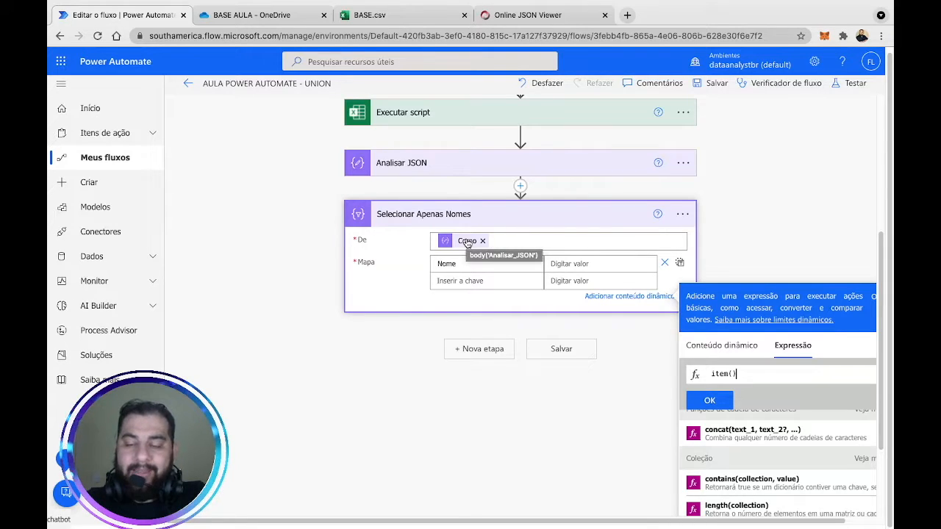
{"action": "type", "text": "'"}
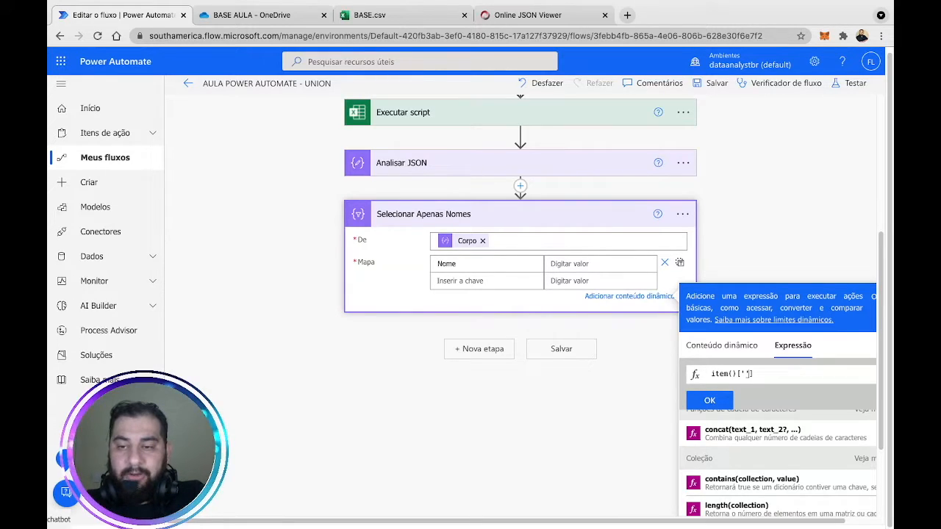
{"action": "type", "text": "nome_user"}
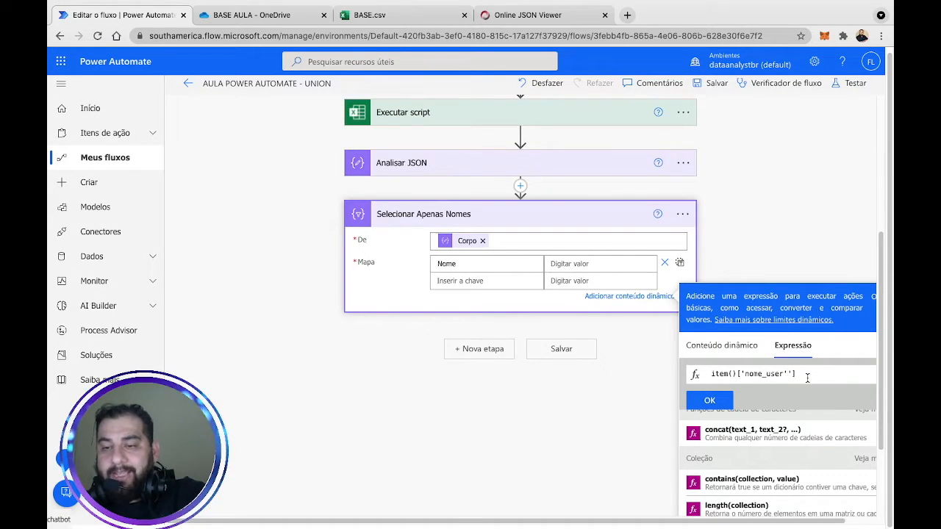
{"action": "left_click", "coordinate": [807, 378]}
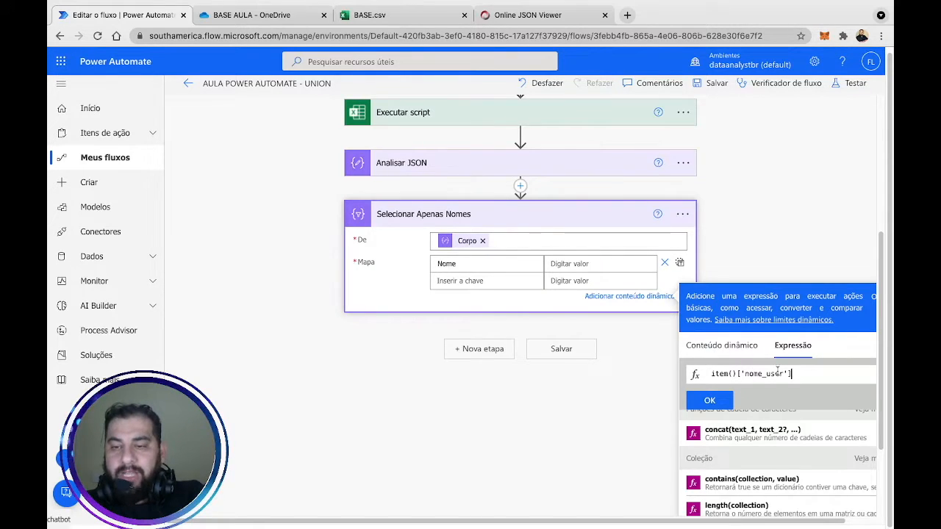
{"action": "left_click", "coordinate": [709, 400]}
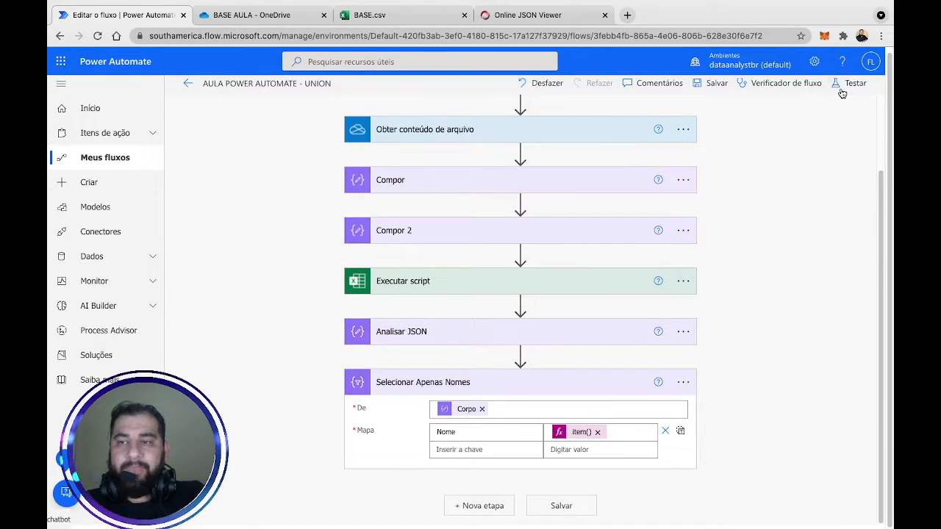
Save the flow, run a test immediately, and open that run's details.
{"action": "left_click", "coordinate": [842, 90]}
{"action": "left_click", "coordinate": [741, 509]}
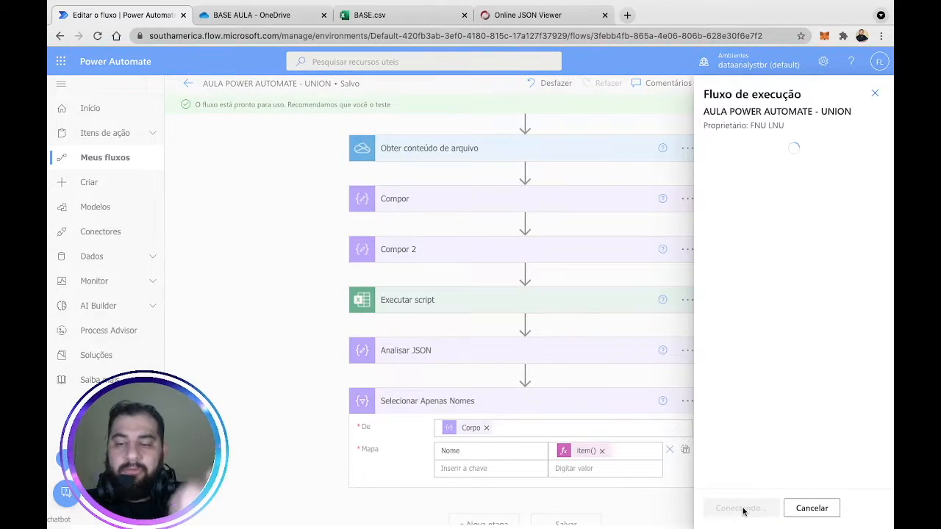
{"action": "left_click", "coordinate": [743, 509]}
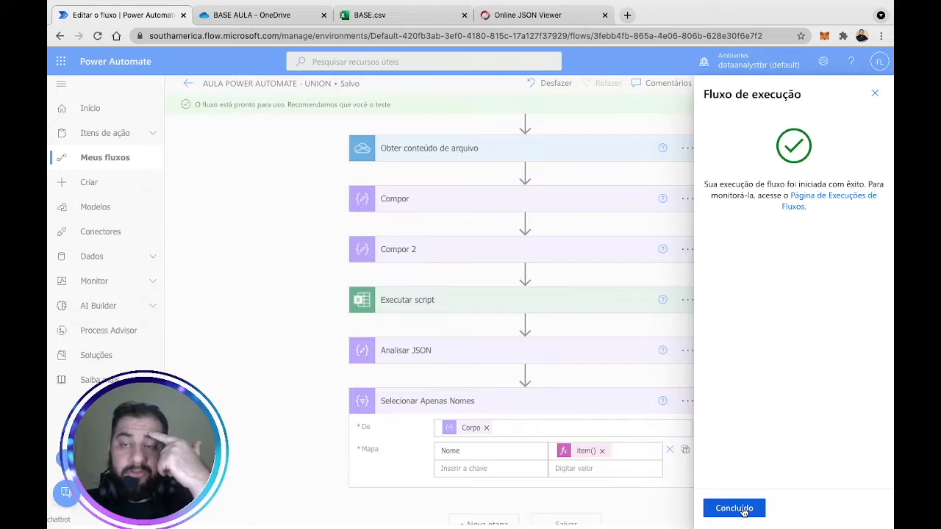
{"action": "left_click", "coordinate": [735, 508]}
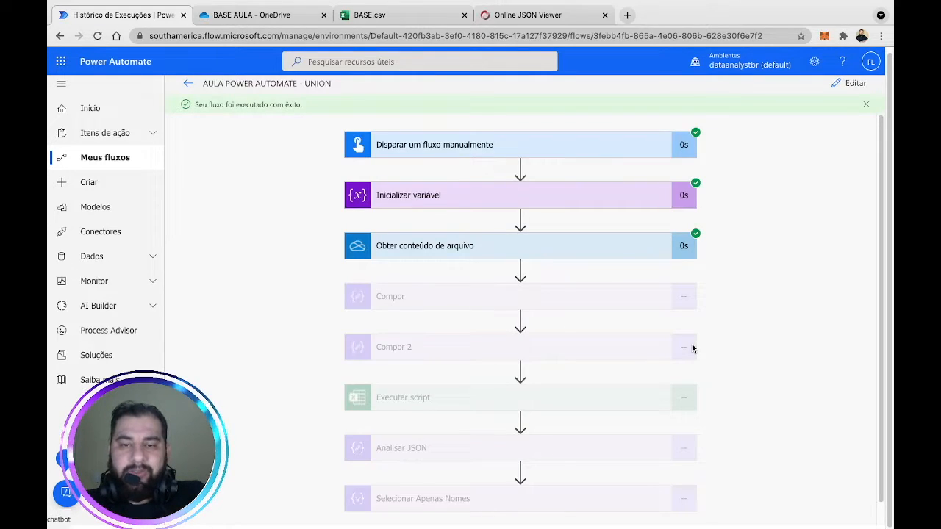
{"action": "scroll", "coordinate": [749, 333], "scroll_direction": "down", "scroll_amount": 1}
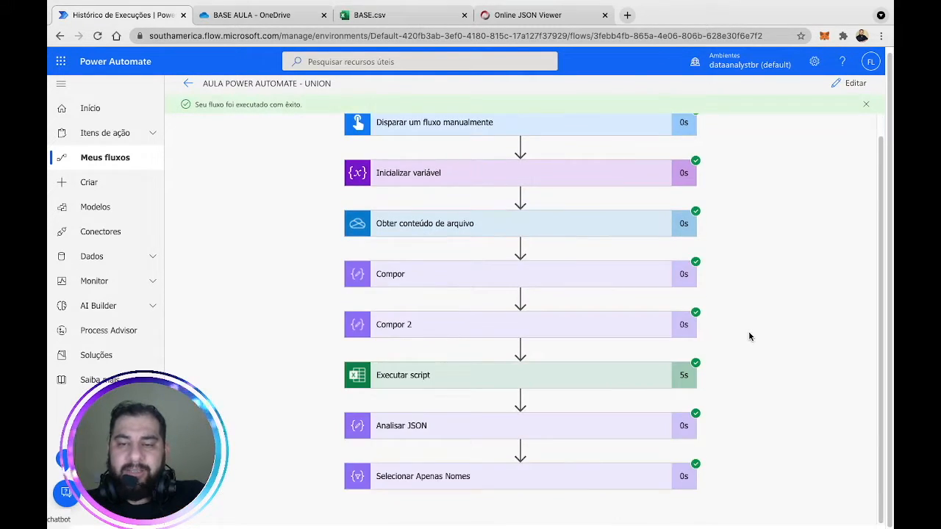
{"action": "left_click", "coordinate": [564, 483]}
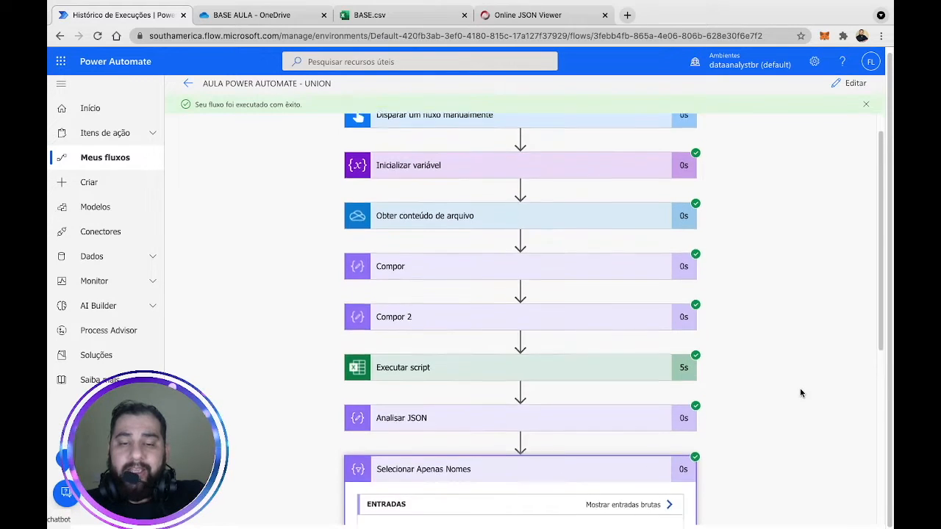
{"action": "scroll", "coordinate": [799, 389], "scroll_direction": "down", "scroll_amount": 4}
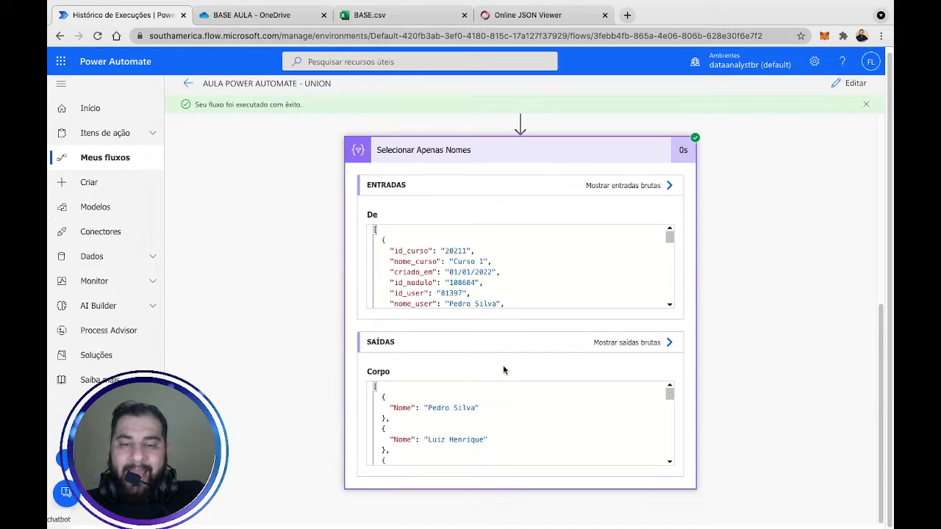
{"action": "scroll", "coordinate": [486, 430], "scroll_direction": "down", "scroll_amount": 3}
{"action": "scroll", "coordinate": [483, 421], "scroll_direction": "down", "scroll_amount": 3}
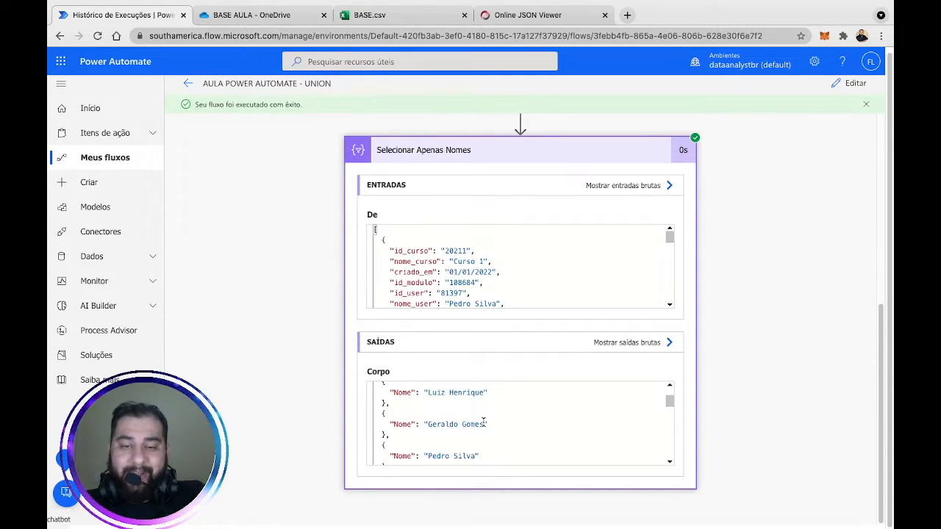
{"action": "scroll", "coordinate": [485, 422], "scroll_direction": "up", "scroll_amount": 3}
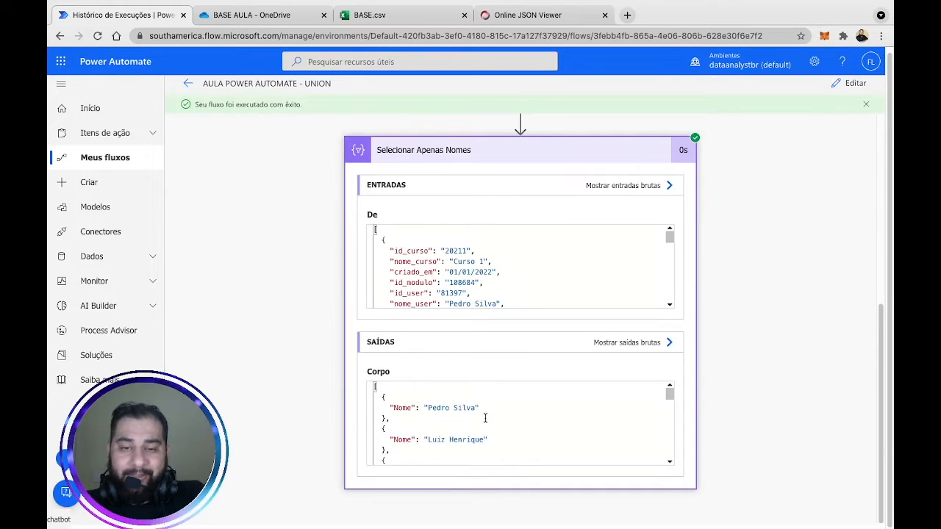
{"action": "left_click_drag", "start_coordinate": [449, 402], "coordinate": [457, 405]}
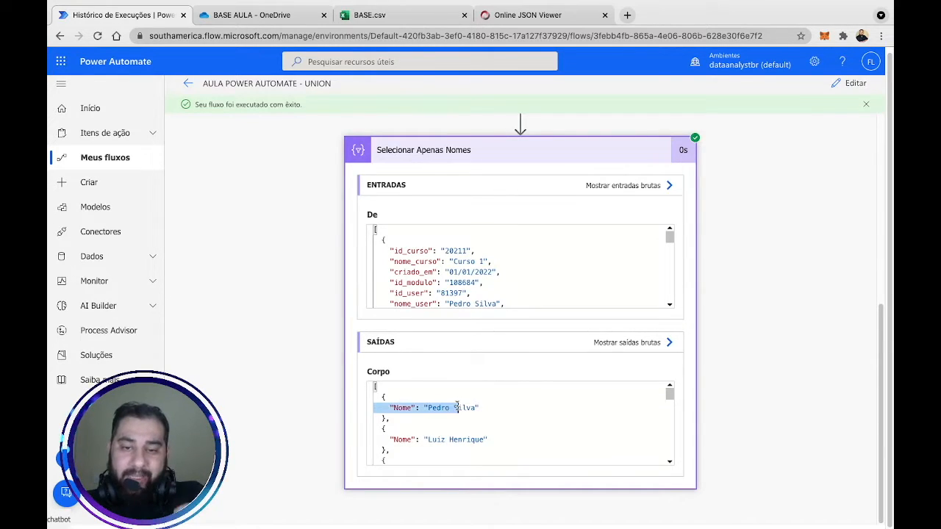
{"action": "left_click", "coordinate": [472, 443]}
{"action": "scroll", "coordinate": [484, 443], "scroll_direction": "down", "scroll_amount": 1}
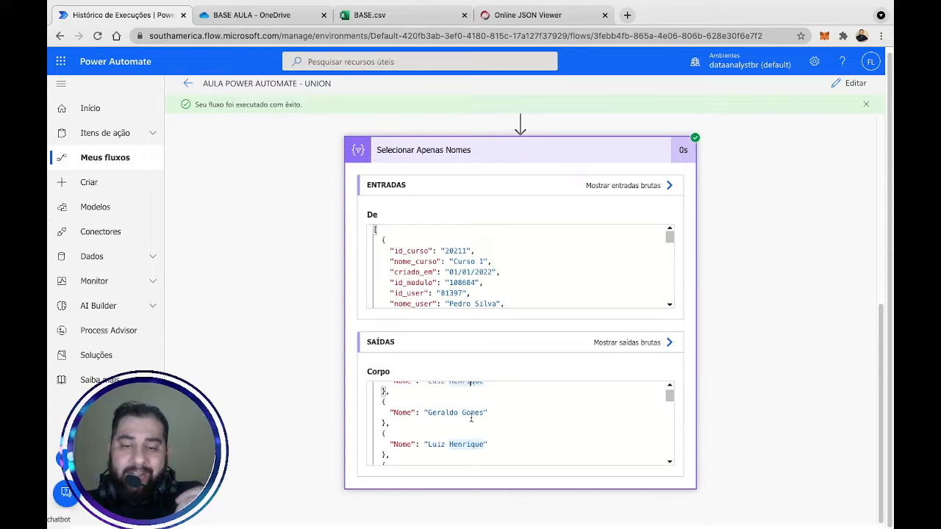
{"action": "scroll", "coordinate": [481, 432], "scroll_direction": "down", "scroll_amount": 5}
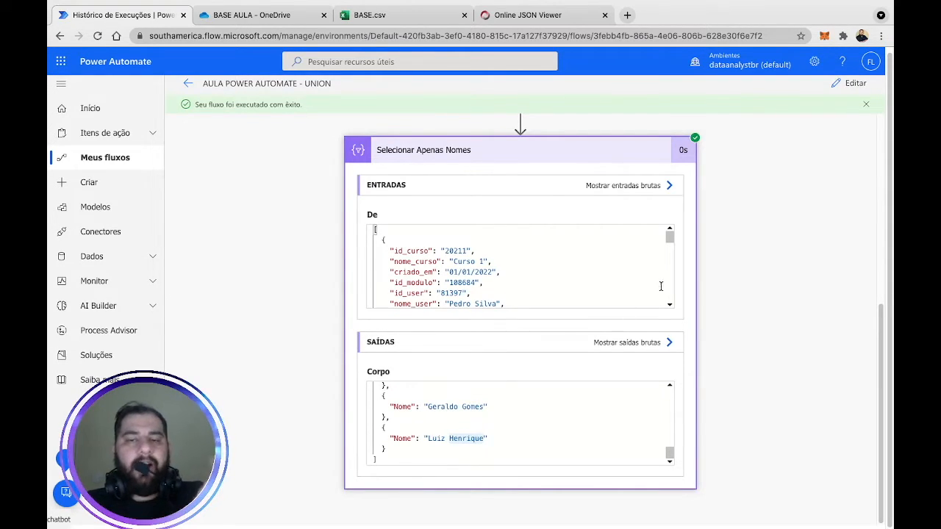
Return to the flow editor and collapse the Selecionar Apenas Nomes step.
{"action": "left_click", "coordinate": [849, 85]}
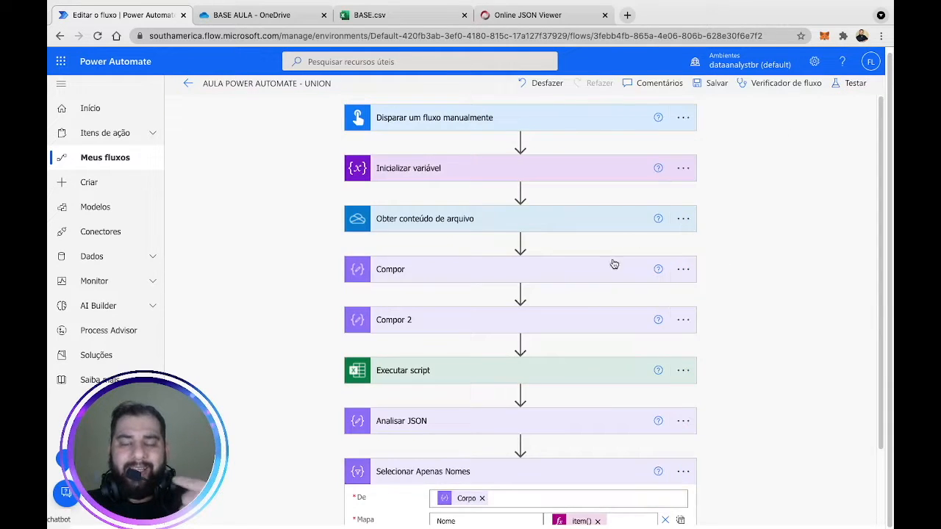
{"action": "scroll", "coordinate": [800, 332], "scroll_direction": "down", "scroll_amount": 2}
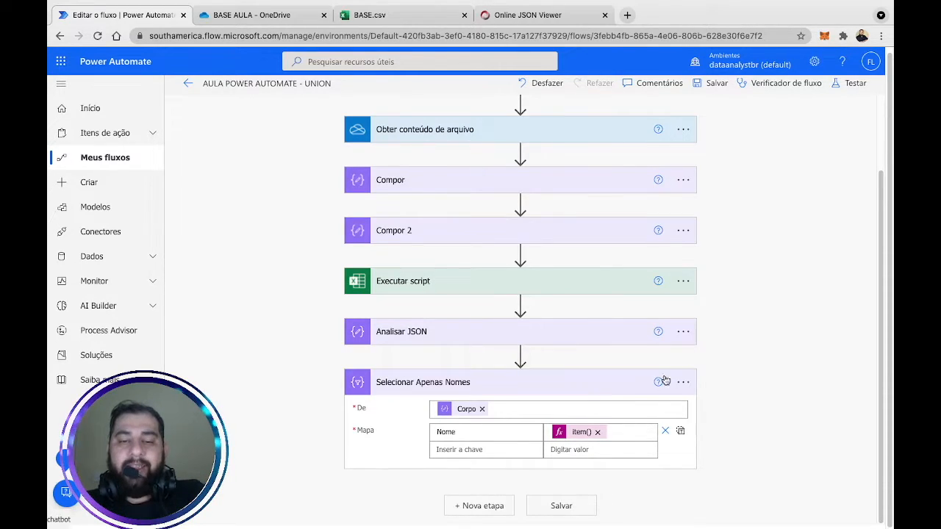
{"action": "left_click", "coordinate": [597, 390]}
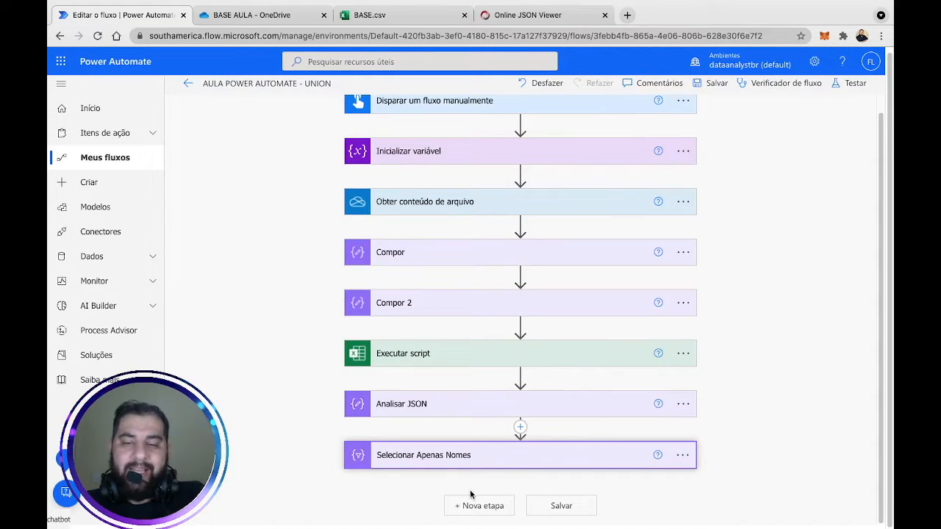
Add an Operação de Dados Compor step (Compor 3) at the end of the flow.
{"action": "left_click", "coordinate": [498, 500]}
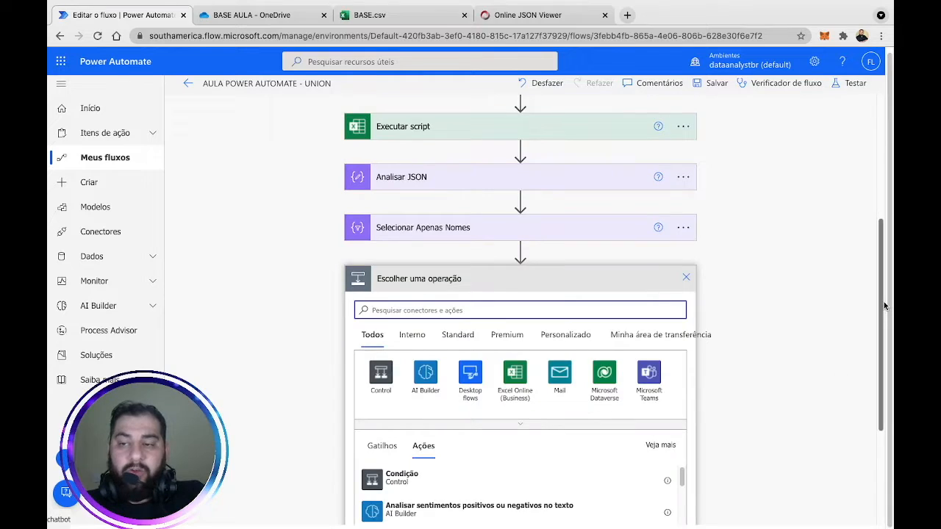
{"action": "scroll", "coordinate": [884, 301], "scroll_direction": "down", "scroll_amount": 2}
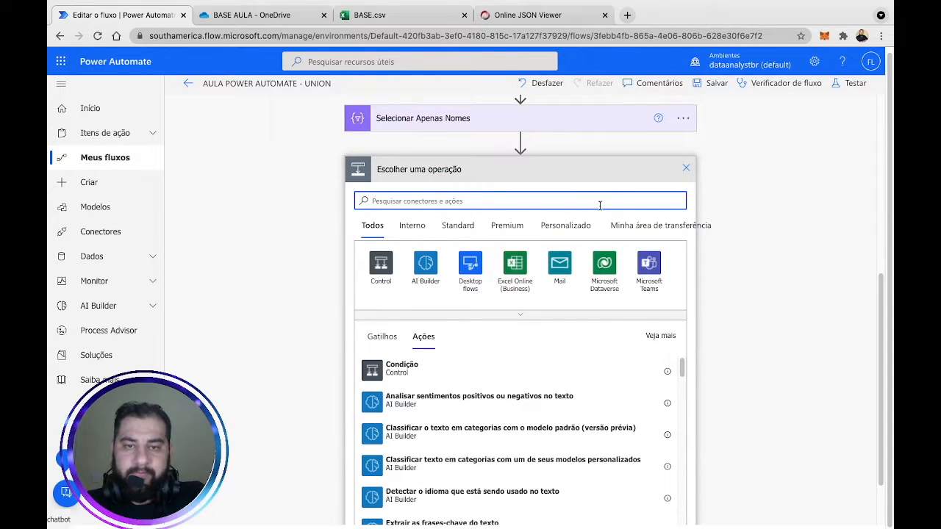
{"action": "type", "text": "compor"}
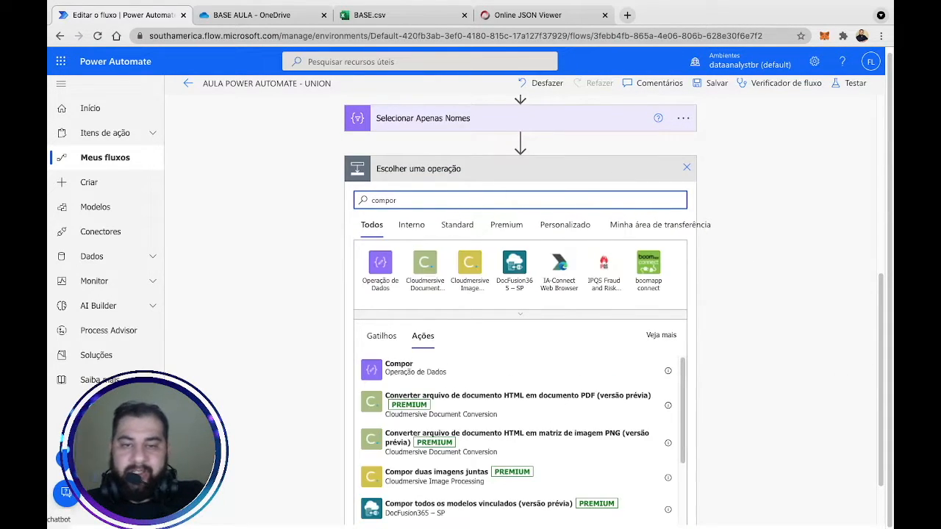
{"action": "left_click", "coordinate": [381, 265]}
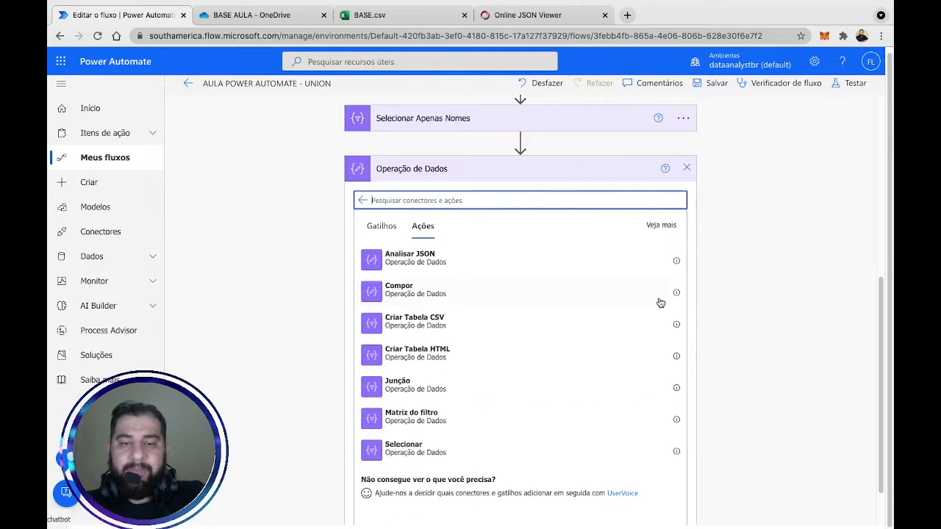
{"action": "left_click", "coordinate": [439, 294]}
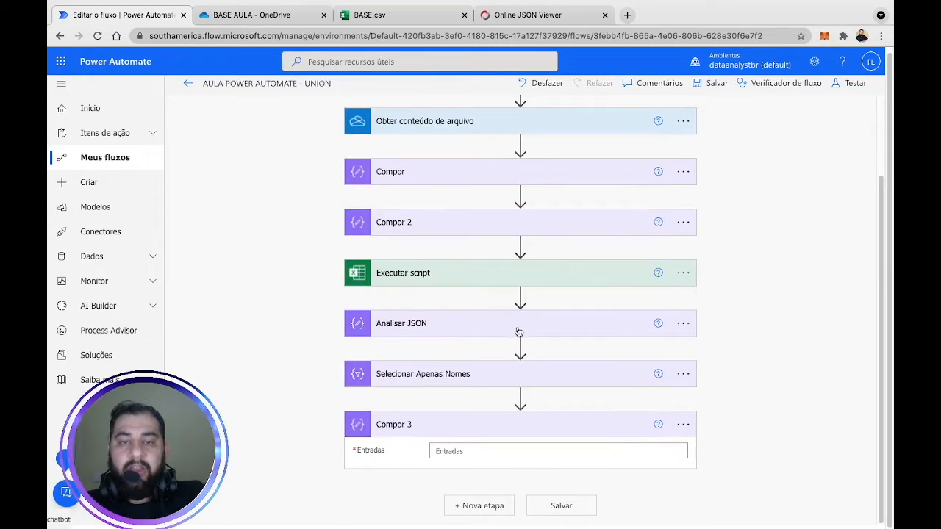
{"action": "left_click", "coordinate": [546, 453]}
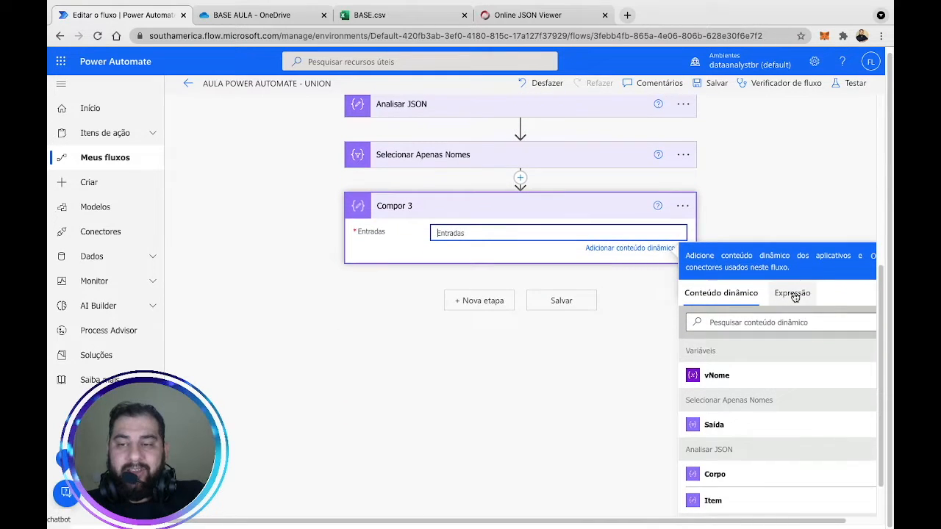
Start a union( expression for Compor 3's Entradas.
{"action": "left_click", "coordinate": [792, 300]}
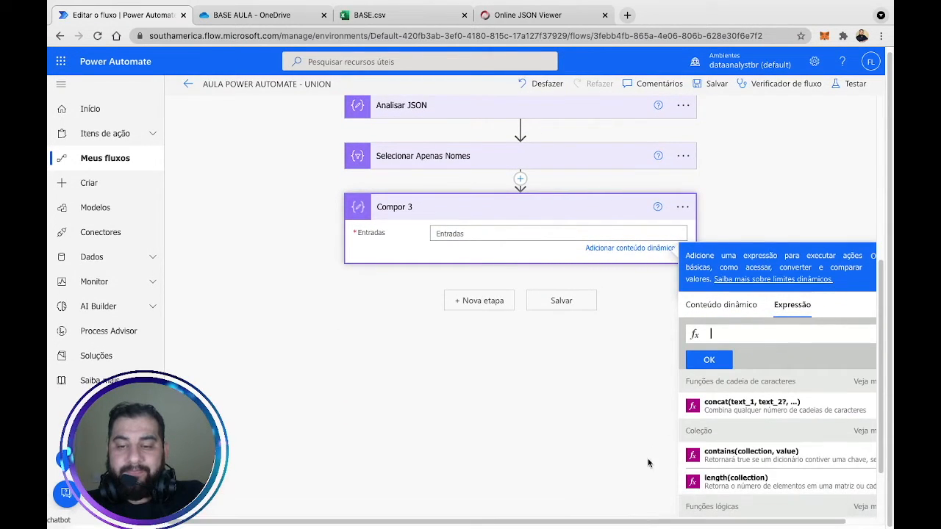
{"action": "left_click_drag", "start_coordinate": [632, 525], "coordinate": [656, 525]}
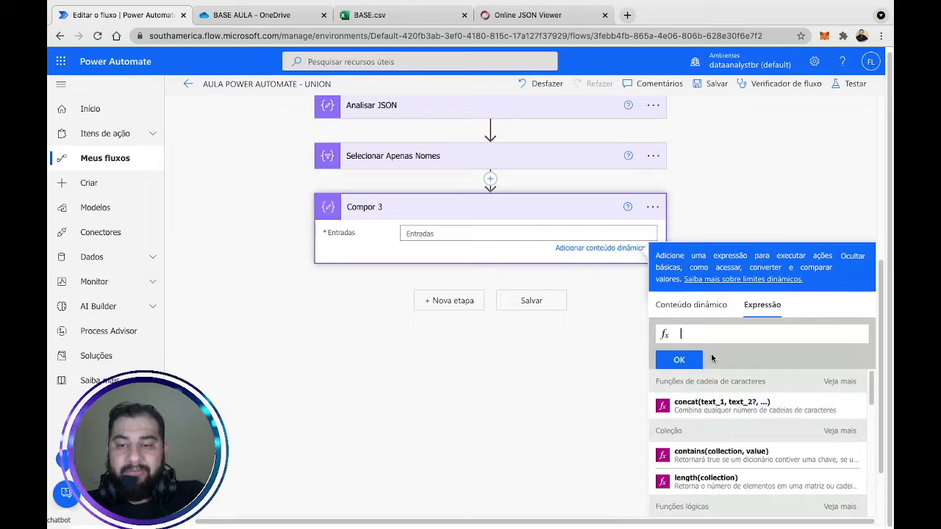
{"action": "type", "text": "unoin"}
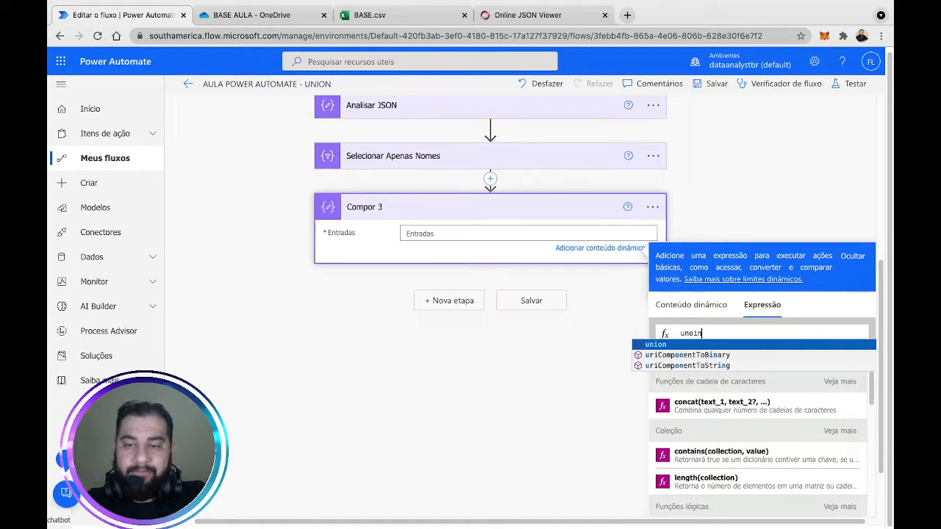
{"action": "left_click", "coordinate": [697, 345]}
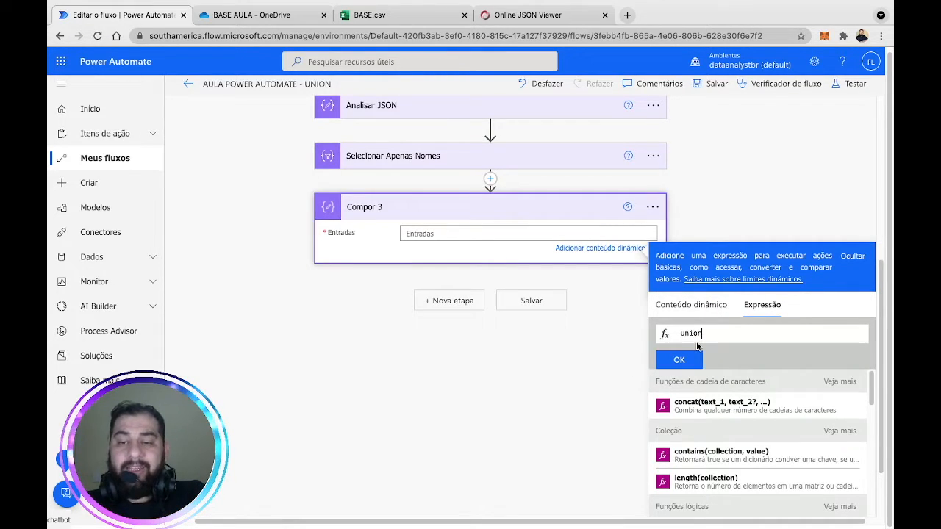
{"action": "type", "text": "("}
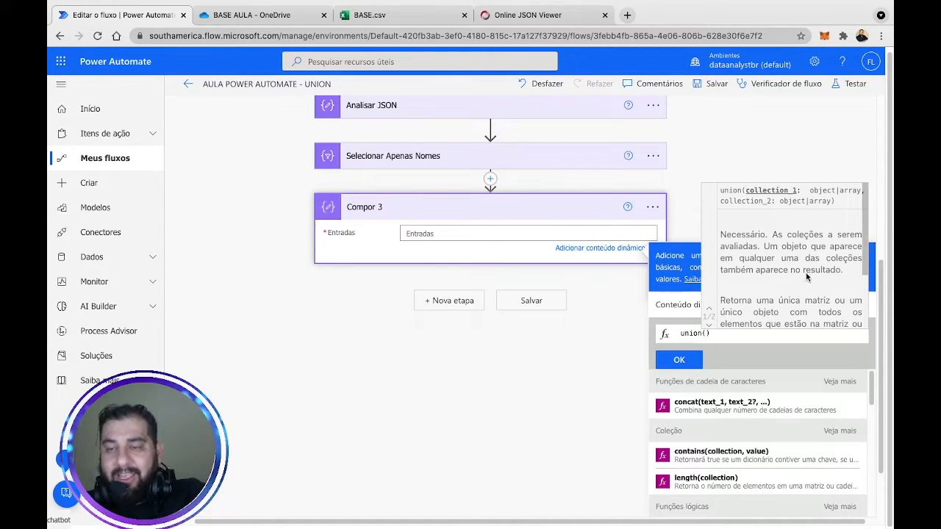
Read the union function help, including its note about same-named objects.
{"action": "left_click_drag", "start_coordinate": [863, 234], "coordinate": [865, 275]}
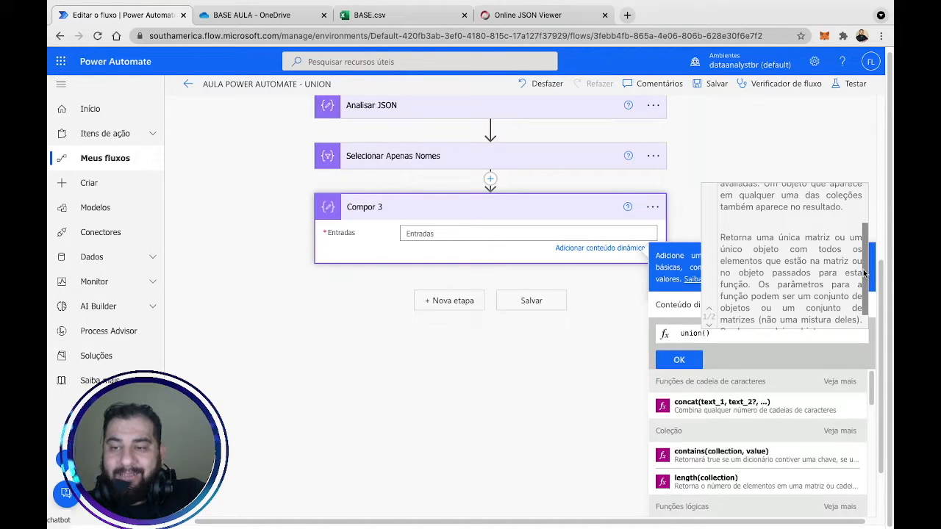
{"action": "scroll", "coordinate": [864, 280], "scroll_direction": "down", "scroll_amount": 2}
{"action": "scroll", "coordinate": [865, 280], "scroll_direction": "down", "scroll_amount": 2}
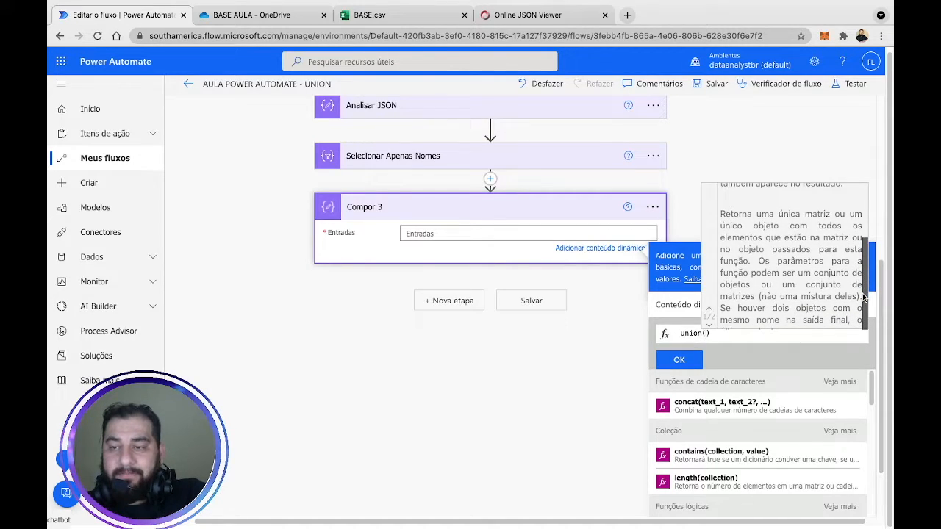
{"action": "scroll", "coordinate": [795, 284], "scroll_direction": "up", "scroll_amount": 3}
{"action": "scroll", "coordinate": [796, 284], "scroll_direction": "down", "scroll_amount": 3}
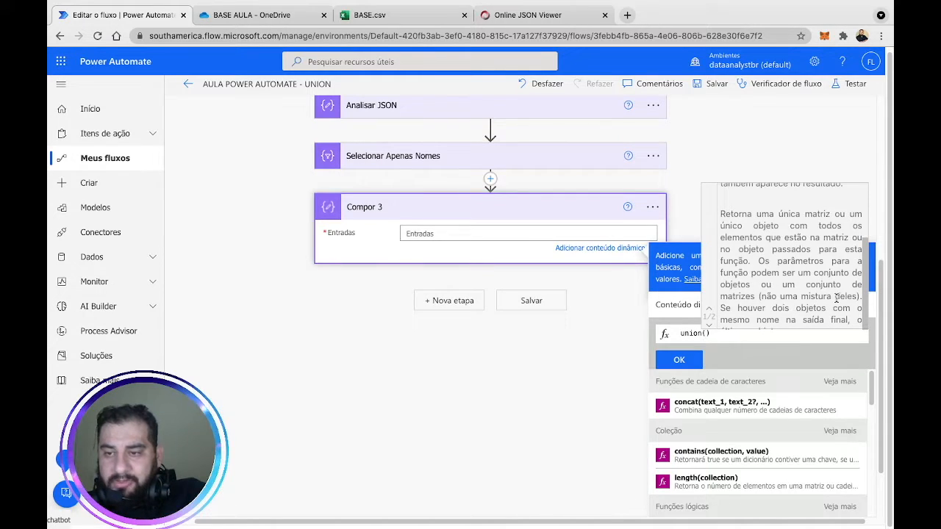
{"action": "left_click_drag", "start_coordinate": [784, 304], "coordinate": [831, 324]}
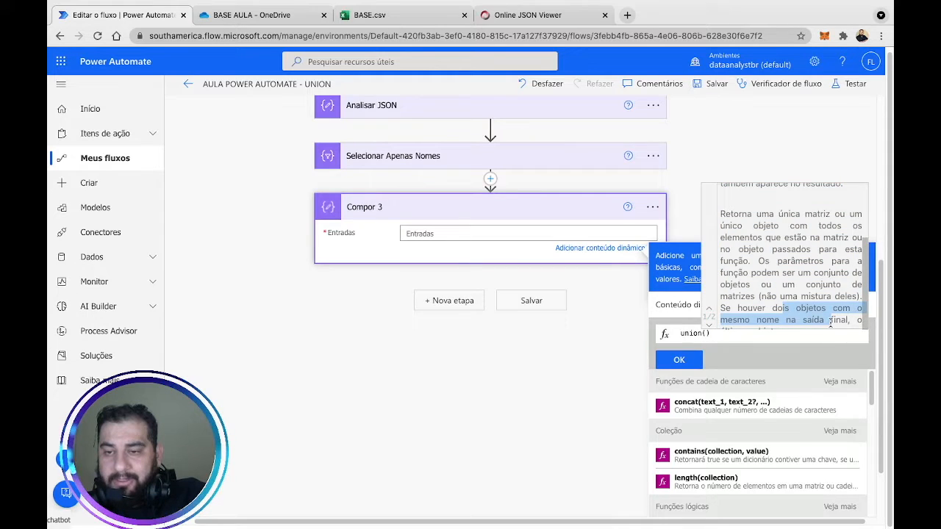
{"action": "scroll", "coordinate": [821, 252], "scroll_direction": "up", "scroll_amount": 2}
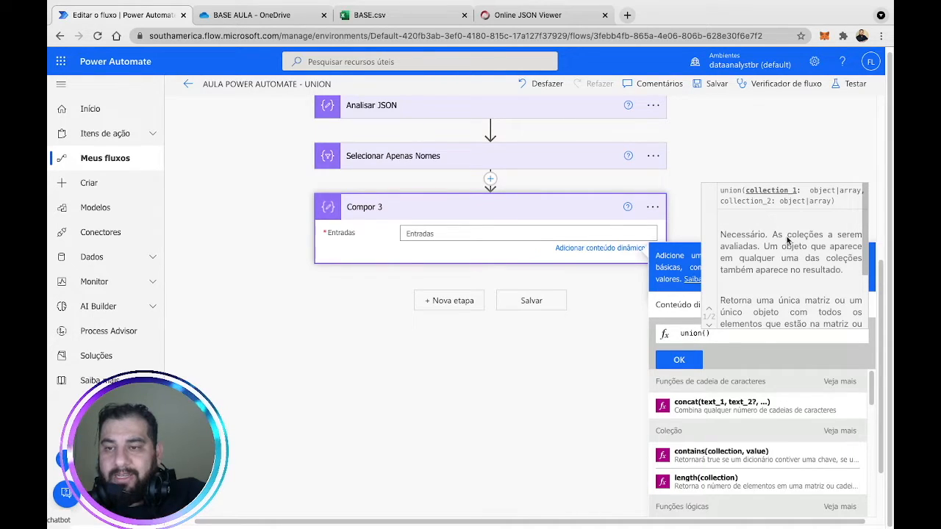
{"action": "left_click", "coordinate": [740, 337]}
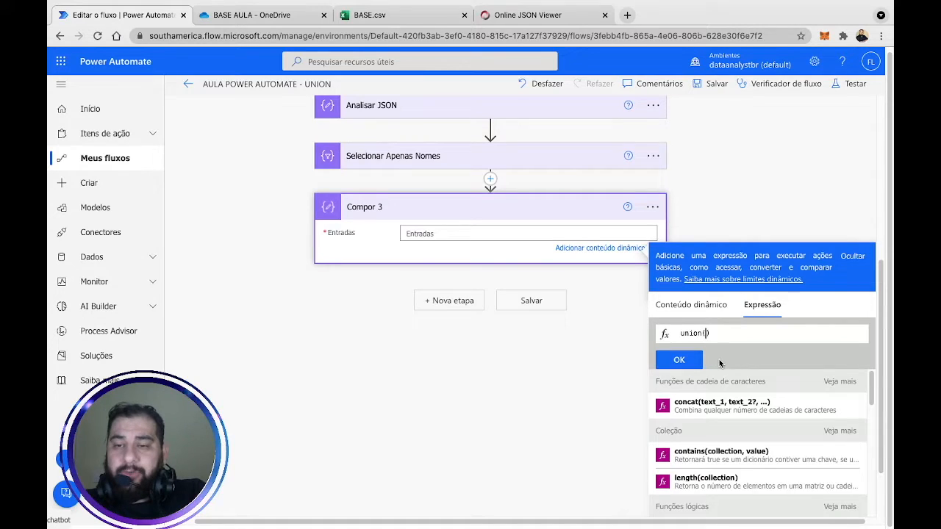
Complete and apply union(body('Selecionar_Apenas_Nomes'),body('Selecionar_Apenas_Nomes')) as Compor 3's input.
{"action": "left_click", "coordinate": [720, 308]}
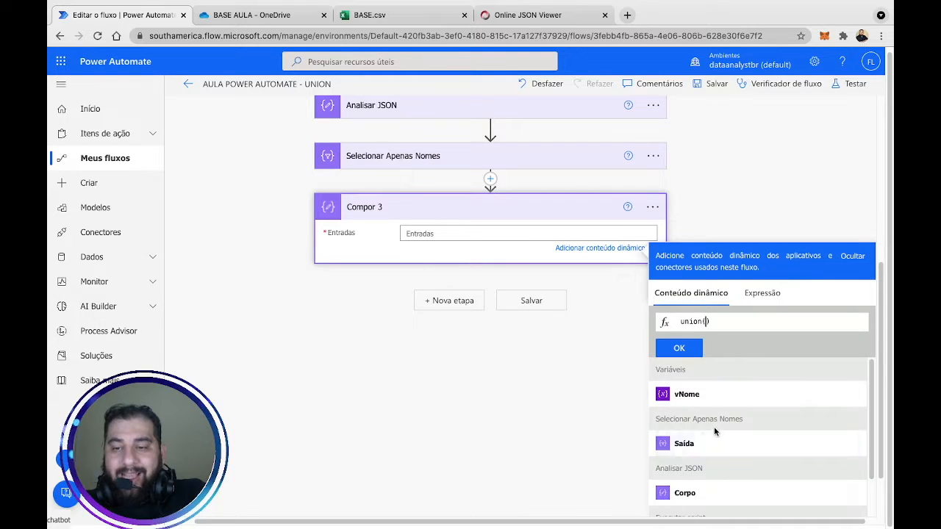
{"action": "left_click", "coordinate": [716, 455]}
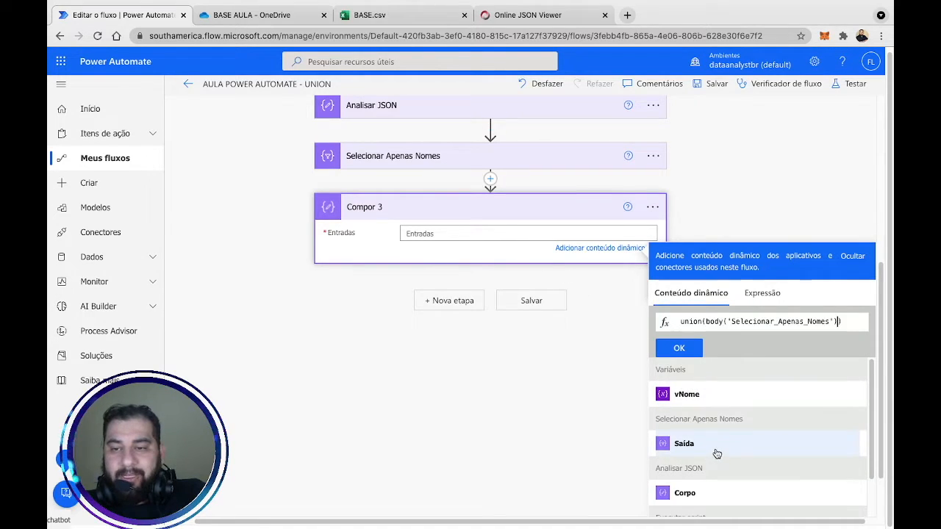
{"action": "left_click", "coordinate": [773, 300]}
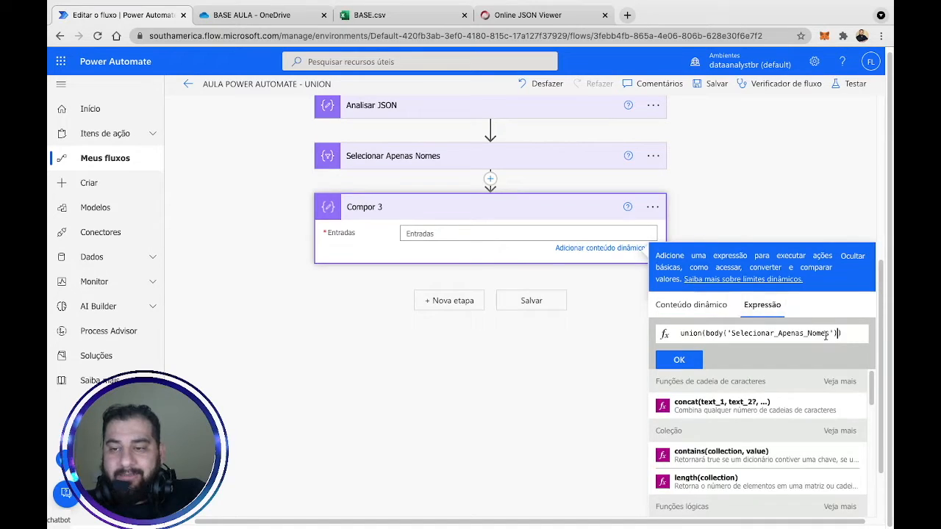
{"action": "left_click_drag", "start_coordinate": [838, 334], "coordinate": [710, 334]}
{"action": "key", "text": "ctrl+c"}
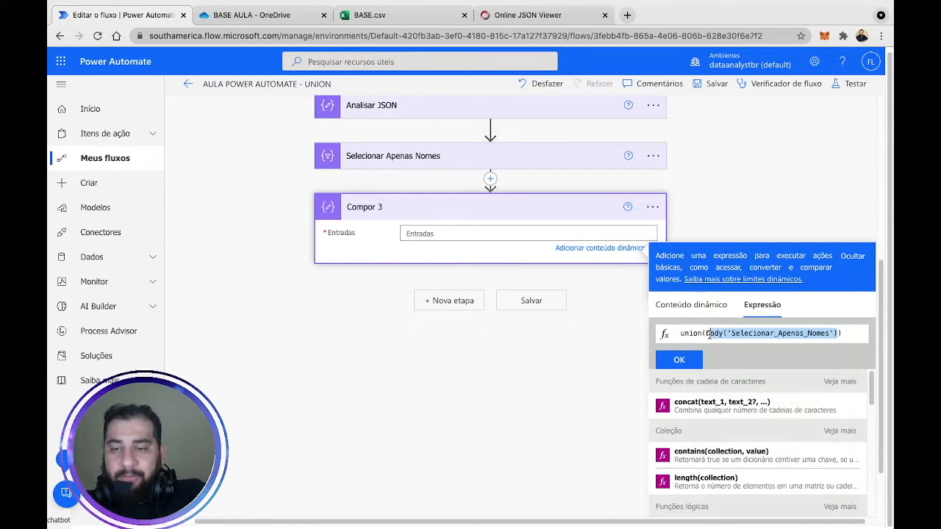
{"action": "left_click", "coordinate": [838, 334]}
{"action": "type", "text": ","}
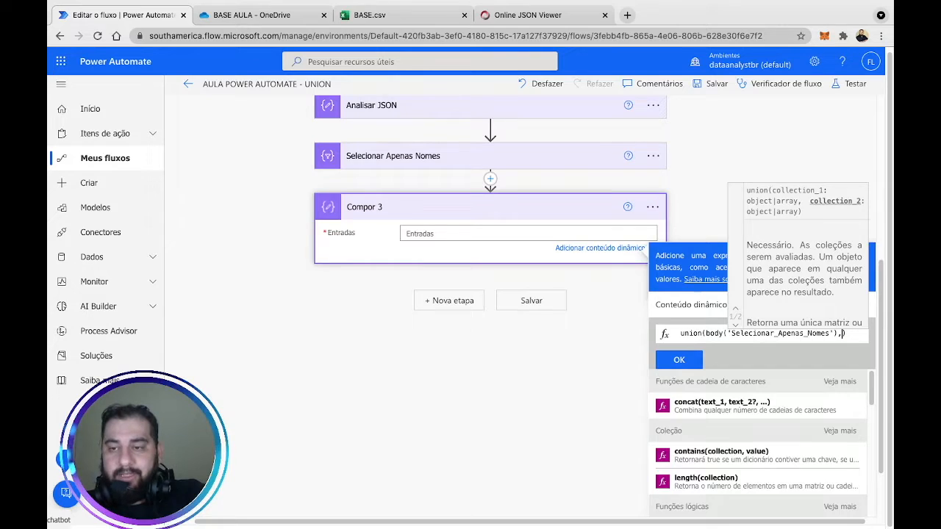
{"action": "key", "text": "ctrl+v"}
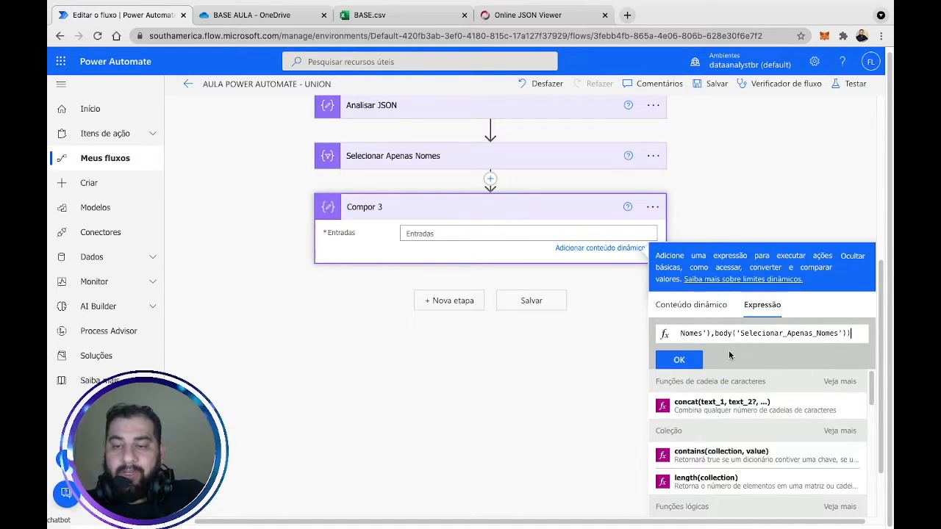
{"action": "left_click", "coordinate": [686, 362]}
{"action": "left_click", "coordinate": [766, 204]}
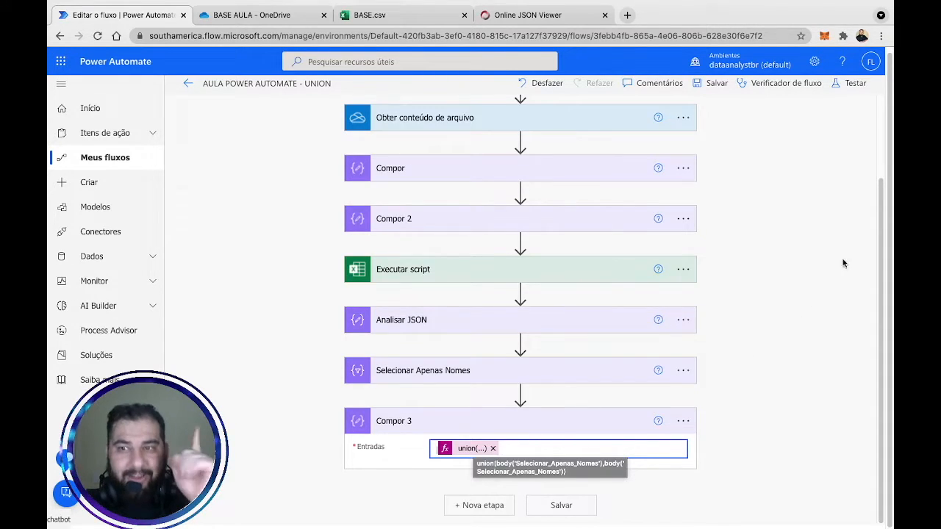
Save the flow and launch a manual test run.
{"action": "left_click", "coordinate": [856, 83]}
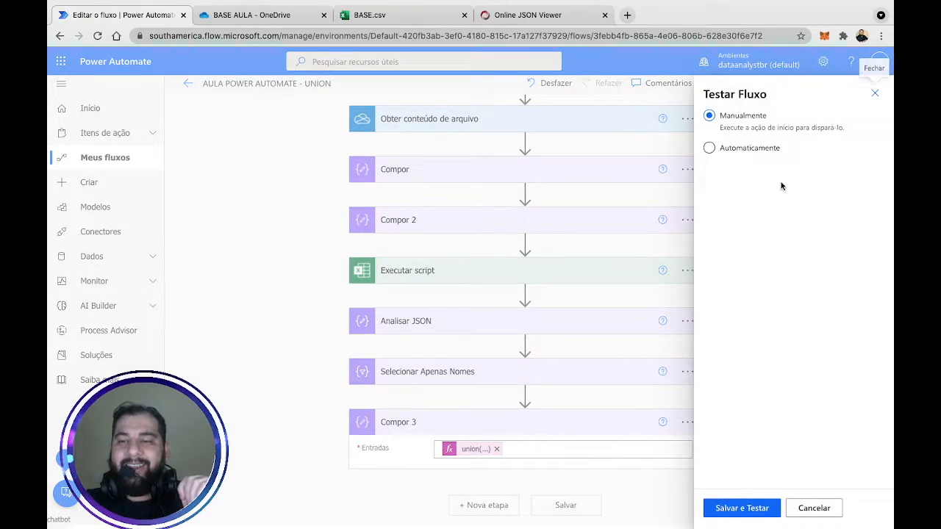
{"action": "left_click", "coordinate": [741, 509]}
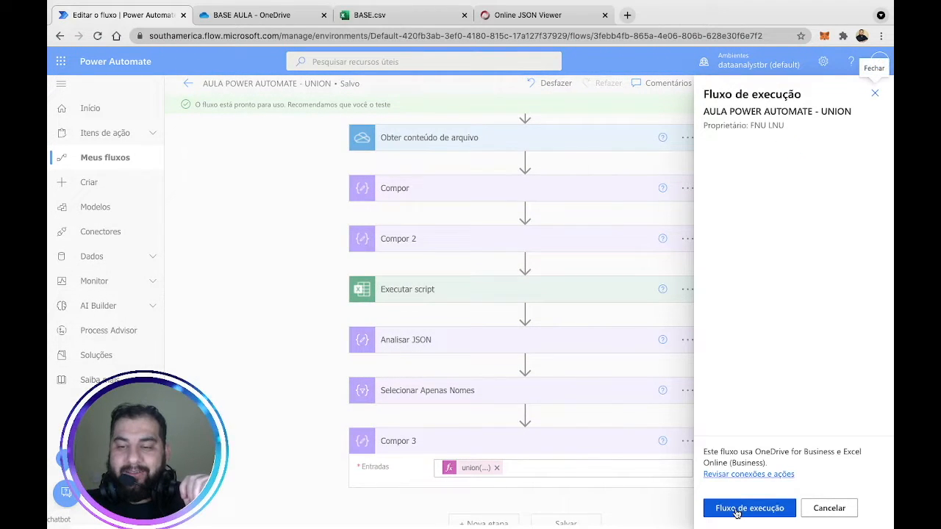
{"action": "left_click", "coordinate": [737, 508]}
{"action": "left_click", "coordinate": [733, 510]}
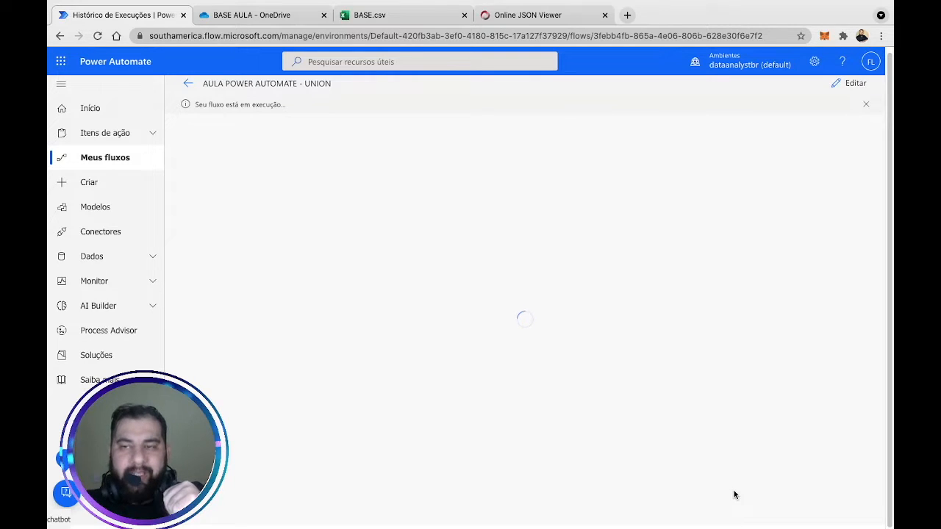
Inspect the Compor 3 run output, confirming it lists three distinct Nome entries.
{"action": "left_click", "coordinate": [583, 478]}
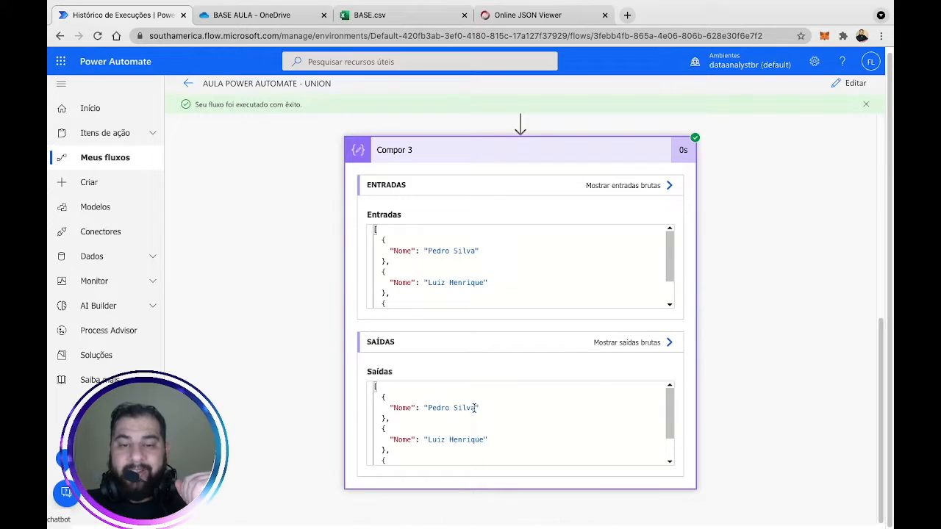
{"action": "left_click_drag", "start_coordinate": [426, 408], "coordinate": [482, 408]}
{"action": "left_click", "coordinate": [473, 440]}
{"action": "scroll", "coordinate": [482, 439], "scroll_direction": "down", "scroll_amount": 1}
{"action": "left_click", "coordinate": [445, 442]}
{"action": "scroll", "coordinate": [479, 430], "scroll_direction": "up", "scroll_amount": 1}
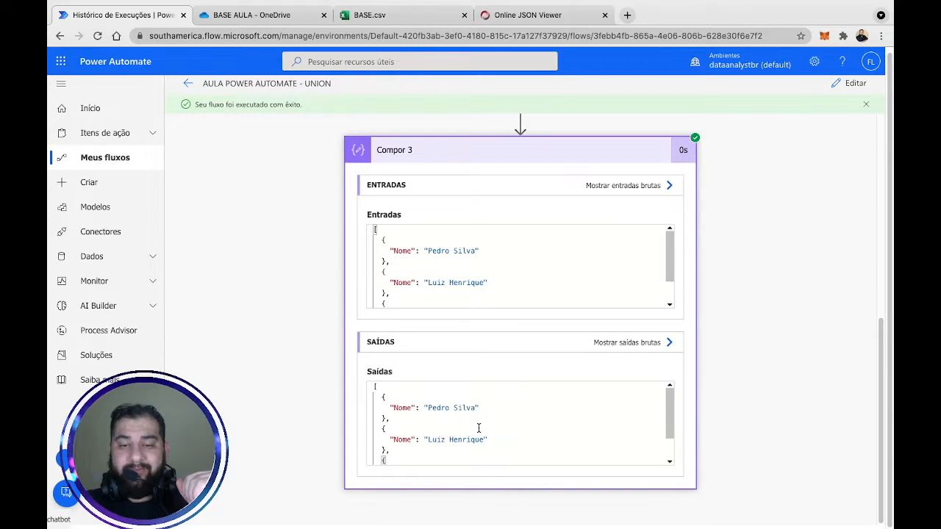
{"action": "scroll", "coordinate": [480, 427], "scroll_direction": "down", "scroll_amount": 1}
{"action": "scroll", "coordinate": [481, 427], "scroll_direction": "up", "scroll_amount": 1}
{"action": "scroll", "coordinate": [495, 273], "scroll_direction": "down", "scroll_amount": 1}
{"action": "scroll", "coordinate": [495, 273], "scroll_direction": "up", "scroll_amount": 1}
{"action": "scroll", "coordinate": [482, 406], "scroll_direction": "down", "scroll_amount": 1}
{"action": "scroll", "coordinate": [482, 406], "scroll_direction": "up", "scroll_amount": 1}
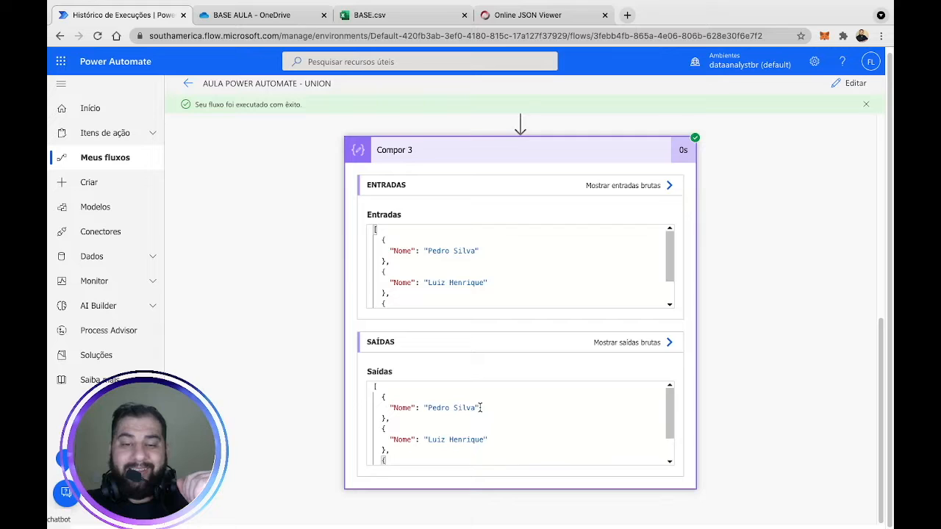
{"action": "scroll", "coordinate": [481, 407], "scroll_direction": "down", "scroll_amount": 1}
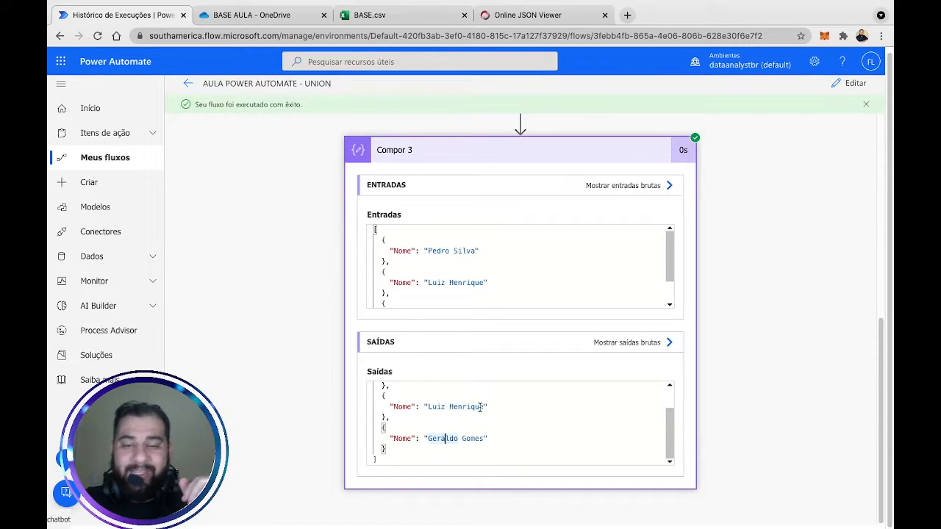
{"action": "scroll", "coordinate": [486, 417], "scroll_direction": "up", "scroll_amount": 2}
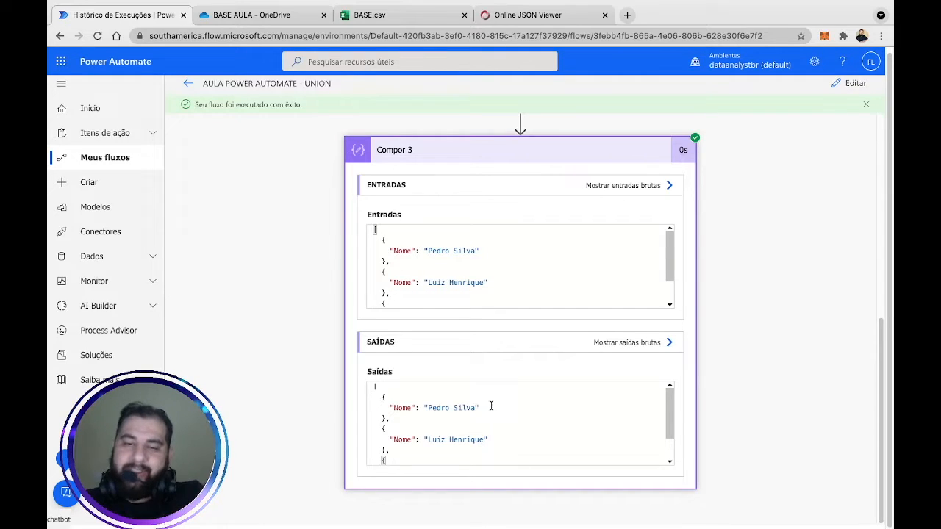
{"action": "scroll", "coordinate": [505, 423], "scroll_direction": "down", "scroll_amount": 1}
{"action": "scroll", "coordinate": [507, 426], "scroll_direction": "up", "scroll_amount": 2}
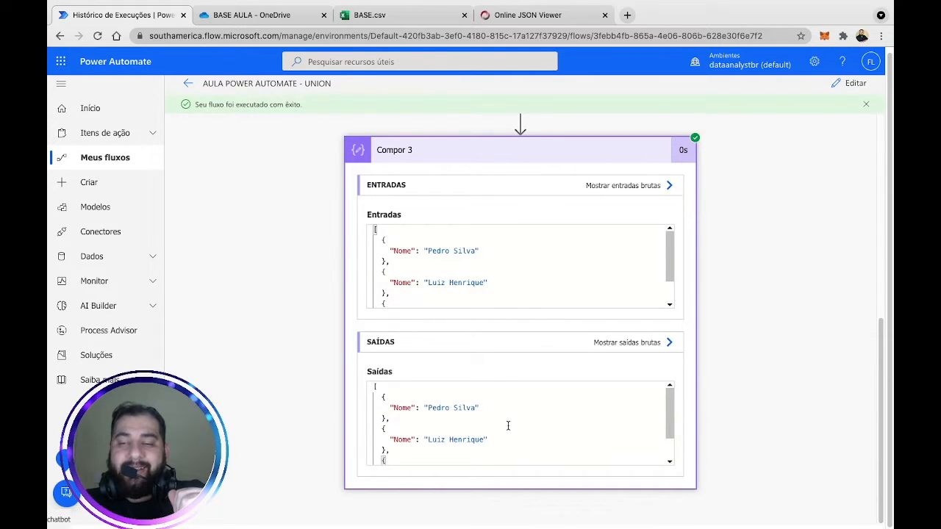
{"action": "scroll", "coordinate": [507, 426], "scroll_direction": "down", "scroll_amount": 2}
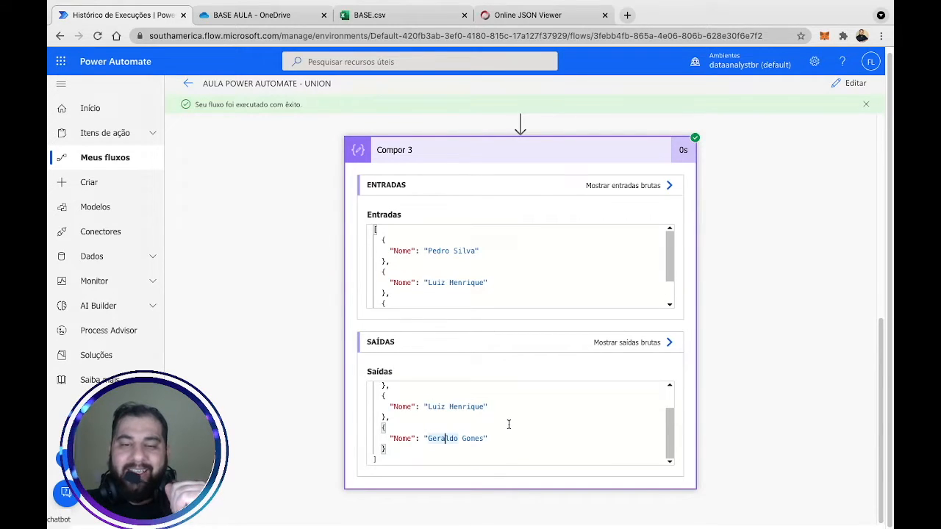
{"action": "scroll", "coordinate": [507, 424], "scroll_direction": "up", "scroll_amount": 2}
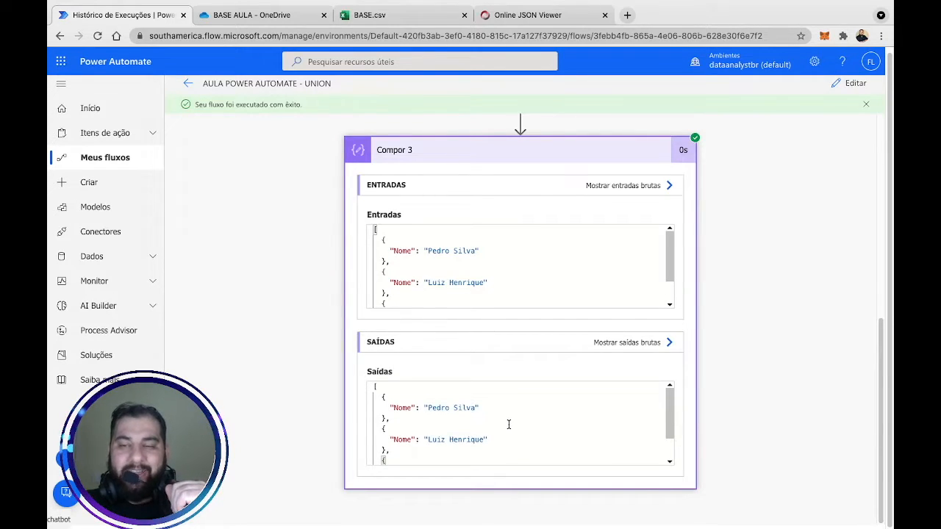
{"action": "left_click", "coordinate": [849, 85]}
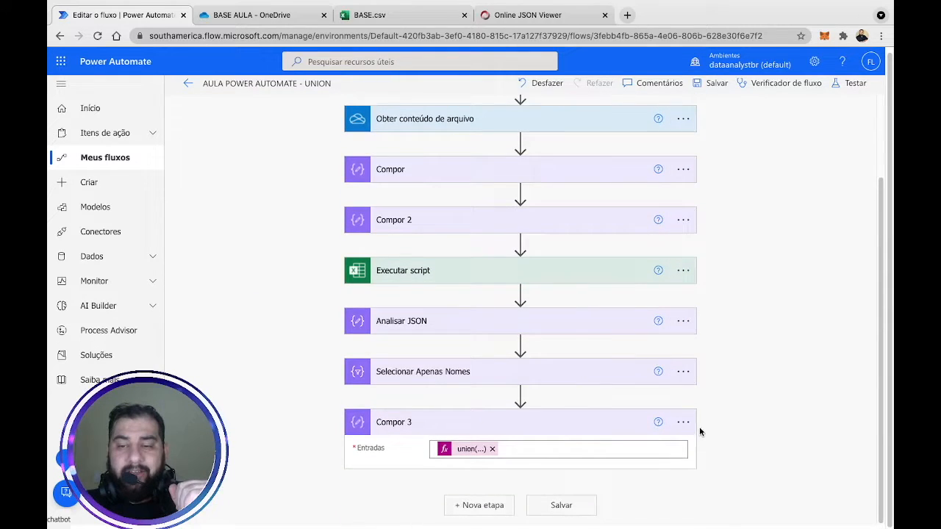
Rename the Compor 3 step to Lista Distinta de Nomes.
{"action": "left_click", "coordinate": [683, 422]}
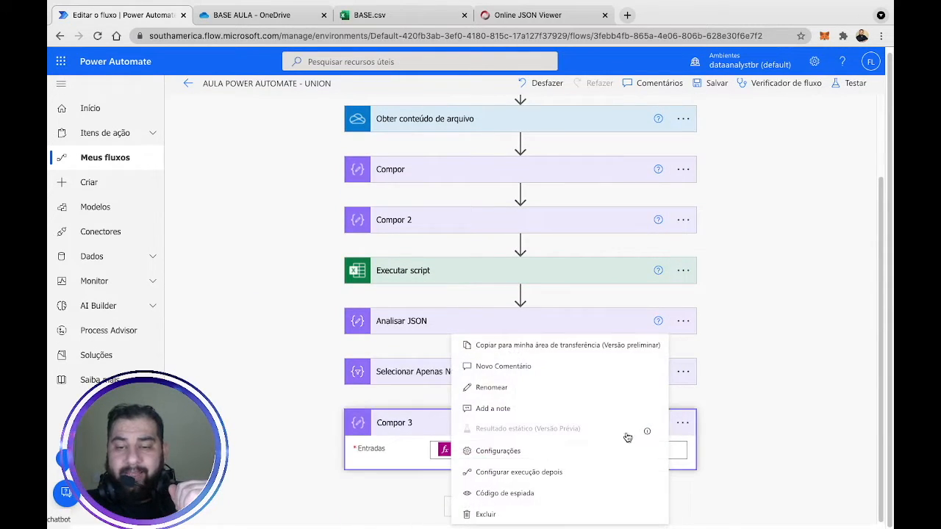
{"action": "left_click", "coordinate": [543, 393]}
{"action": "type", "text": "Lista de Nomes"}
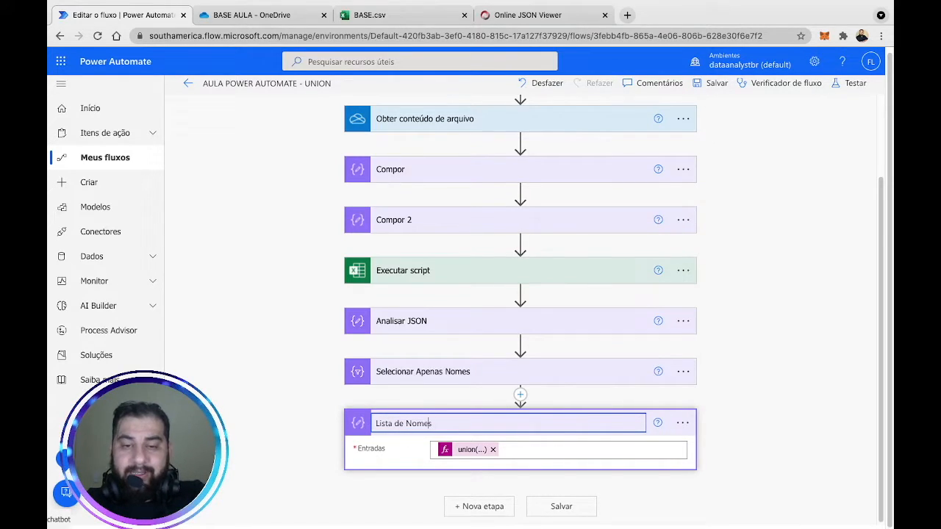
{"action": "type", "text": "Distinta"}
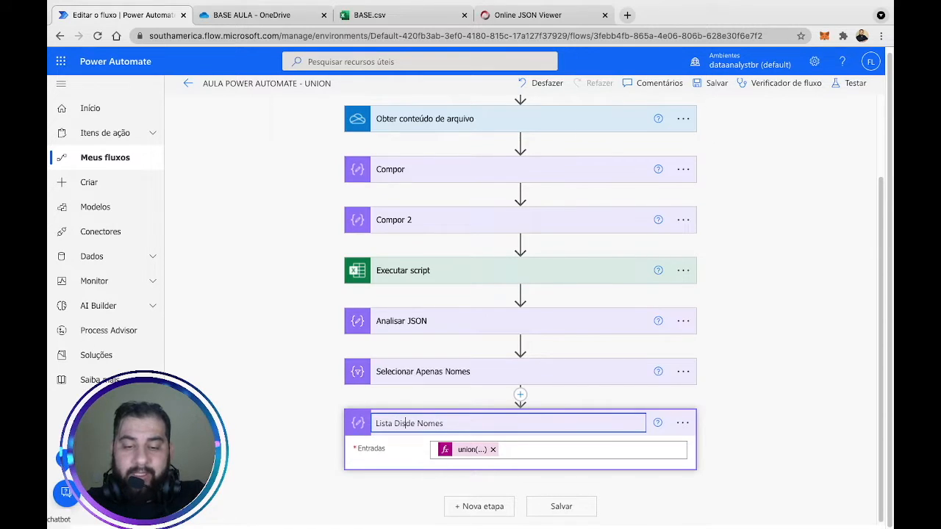
{"action": "key", "text": "Return"}
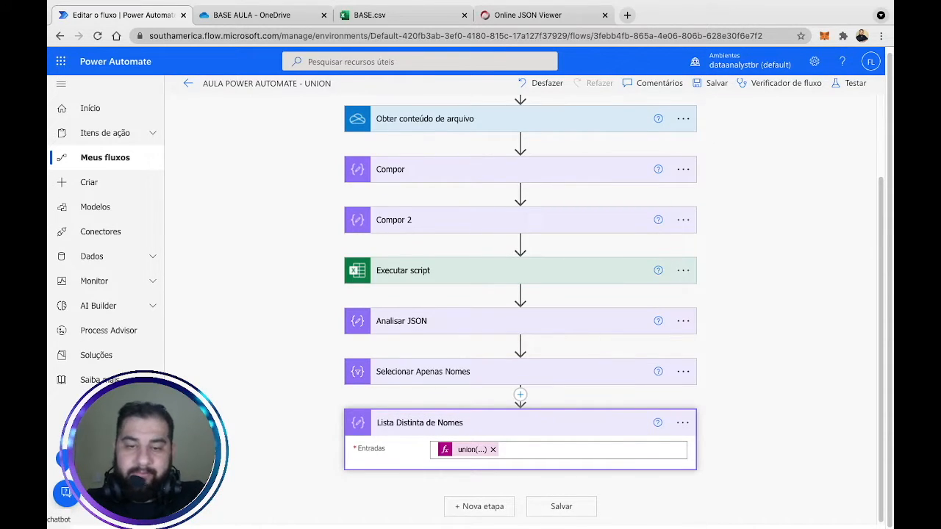
{"action": "left_click", "coordinate": [828, 264]}
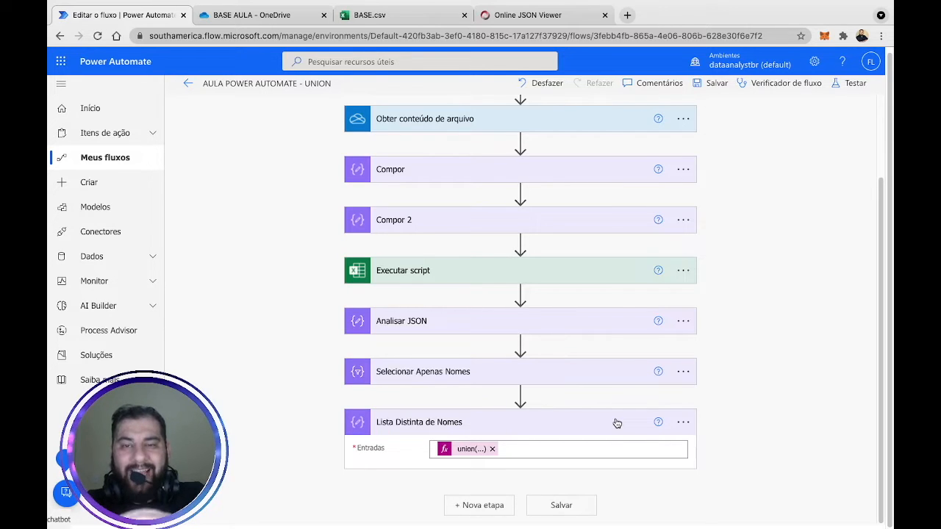
{"action": "left_click", "coordinate": [404, 15]}
{"action": "scroll", "coordinate": [621, 254], "scroll_direction": "up", "scroll_amount": 13}
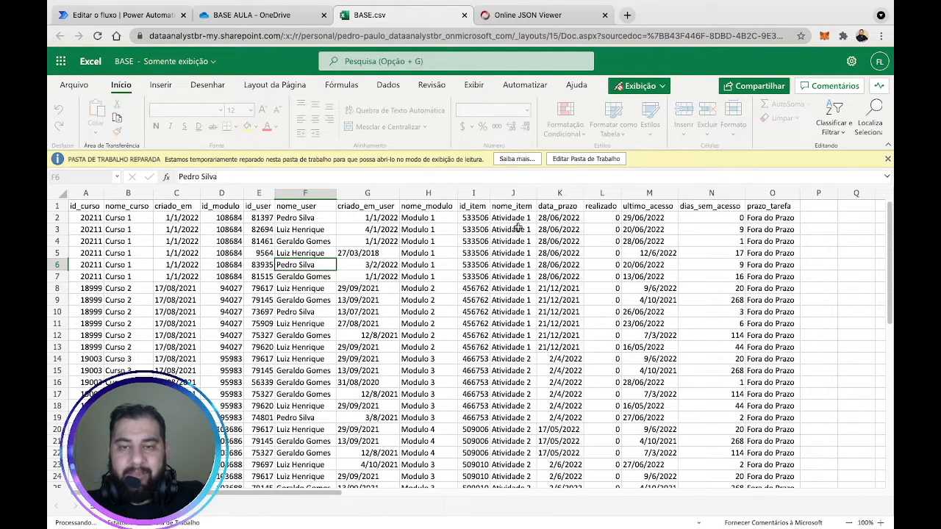
{"action": "left_click", "coordinate": [516, 208]}
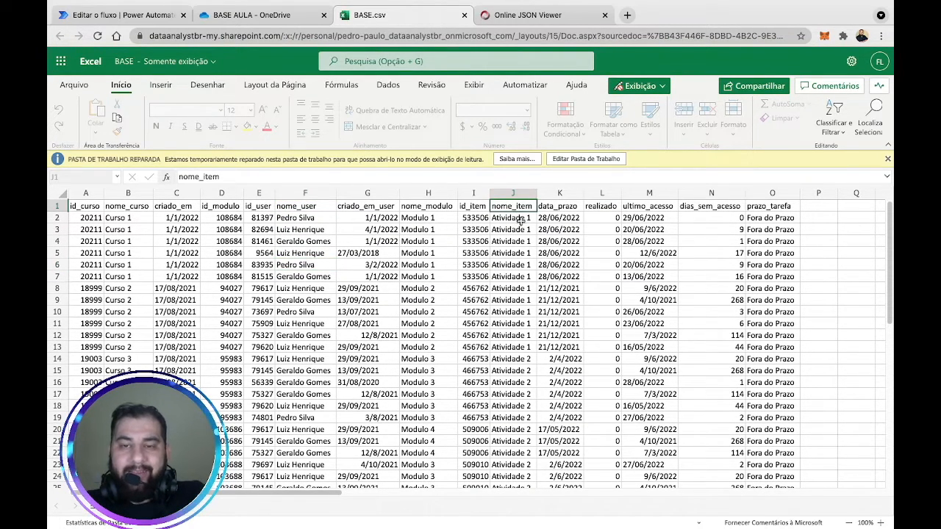
{"action": "left_click", "coordinate": [519, 220]}
{"action": "left_click_drag", "start_coordinate": [520, 221], "coordinate": [511, 367]}
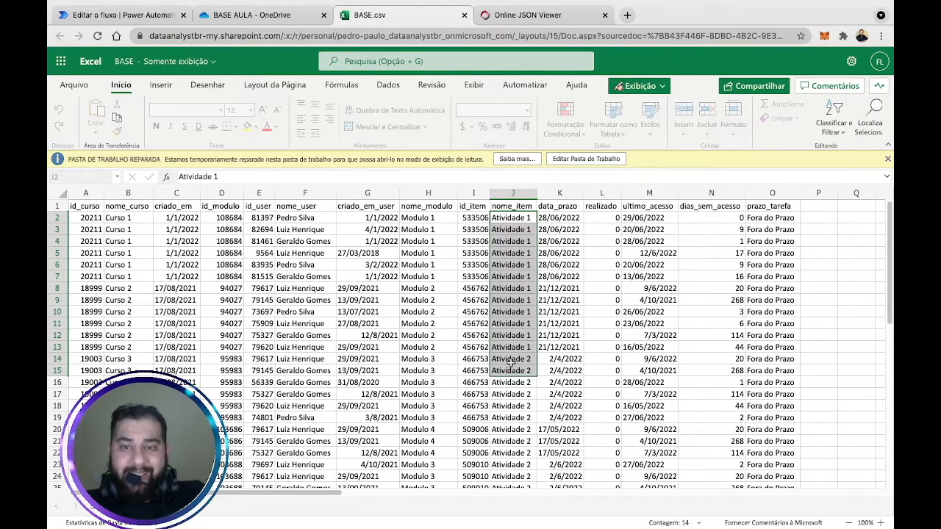
{"action": "scroll", "coordinate": [511, 360], "scroll_direction": "down", "scroll_amount": 10}
{"action": "scroll", "coordinate": [511, 360], "scroll_direction": "up", "scroll_amount": 10}
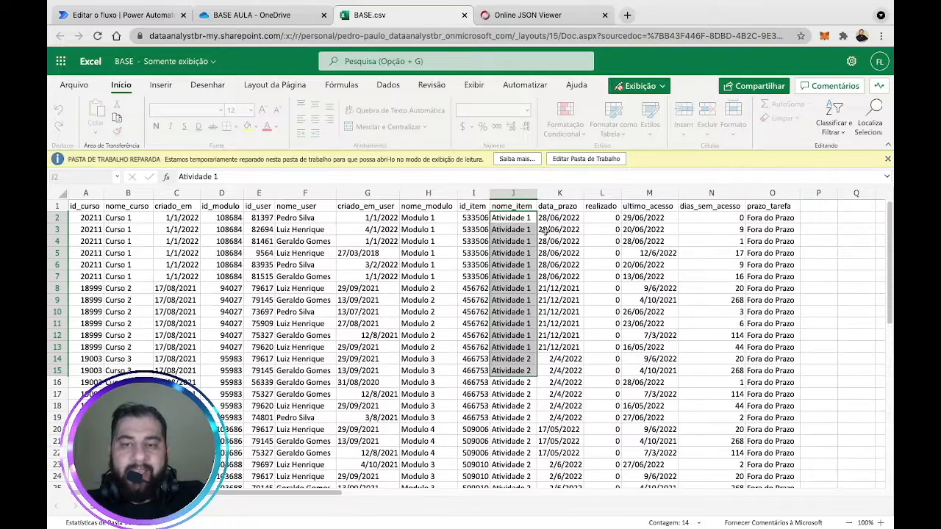
{"action": "left_click", "coordinate": [566, 219]}
{"action": "left_click", "coordinate": [512, 228]}
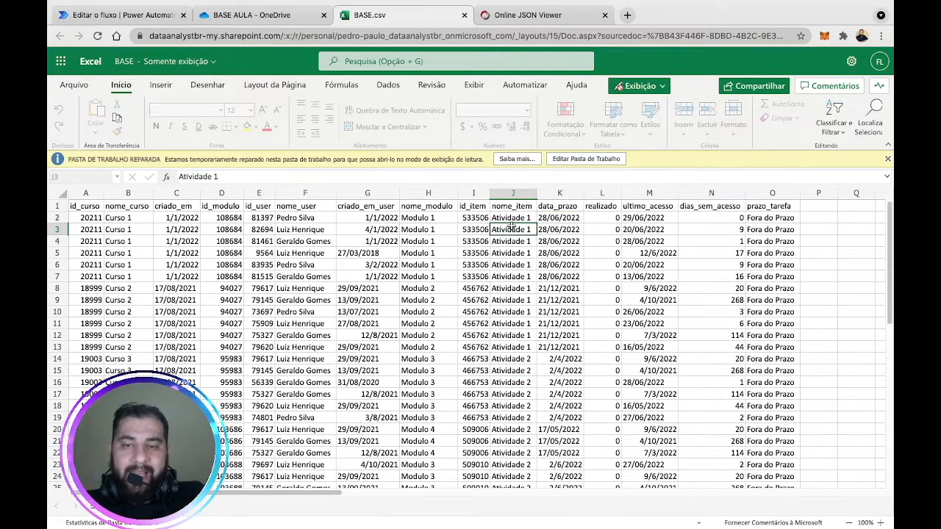
{"action": "left_click", "coordinate": [554, 217]}
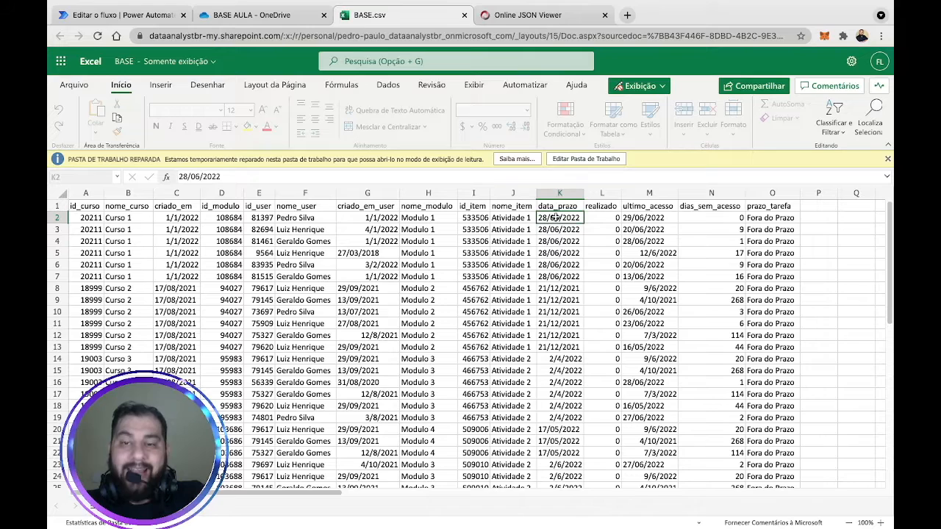
{"action": "left_click", "coordinate": [139, 13]}
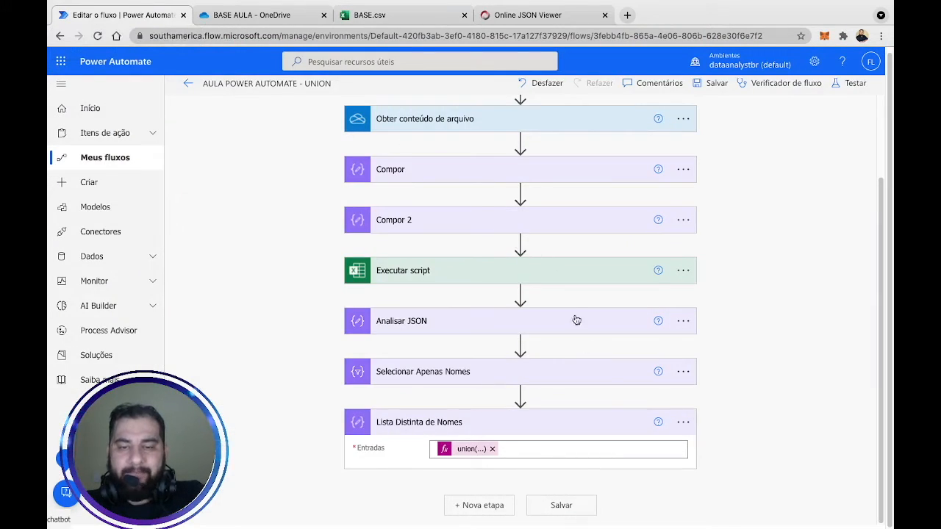
Add an Operação de Dados Selecionar step after Lista Distinta de Nomes and click into its De field.
{"action": "left_click", "coordinate": [506, 507]}
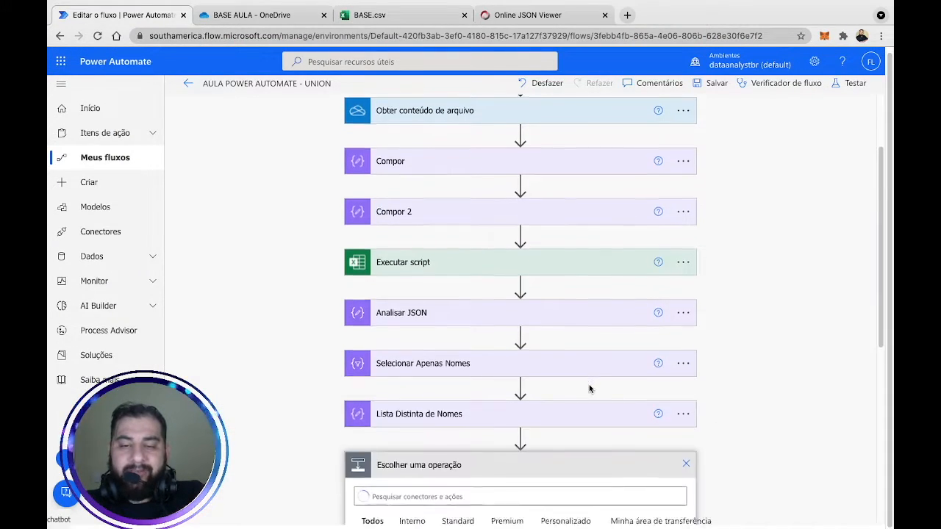
{"action": "type", "text": "compor"}
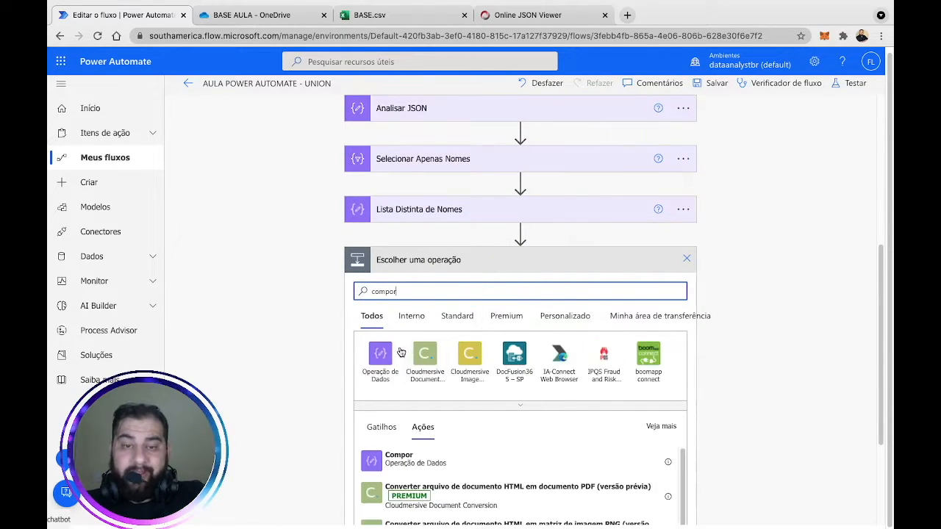
{"action": "left_click", "coordinate": [380, 354]}
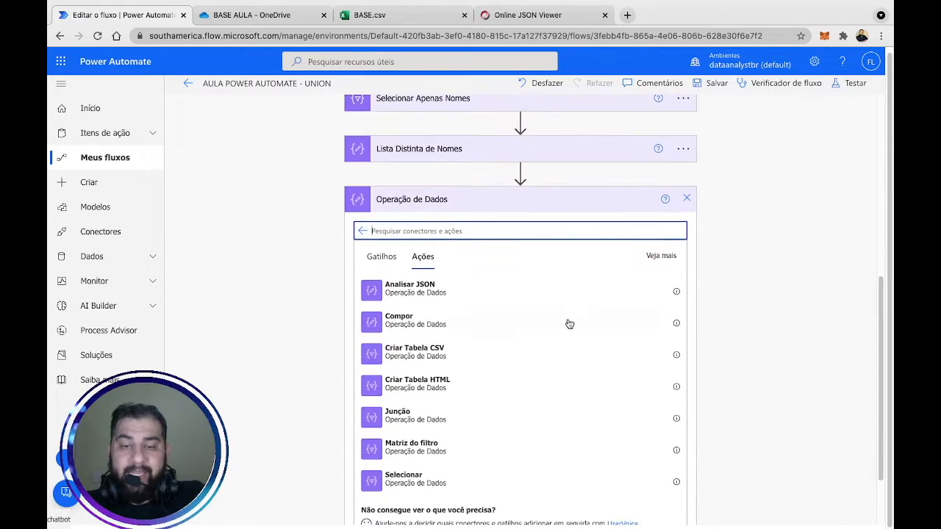
{"action": "left_click", "coordinate": [430, 471]}
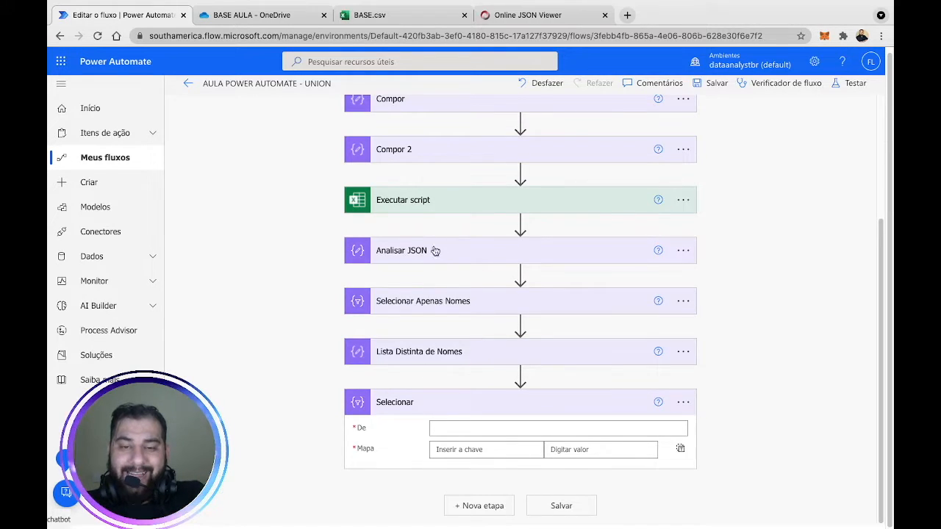
{"action": "left_click", "coordinate": [471, 429]}
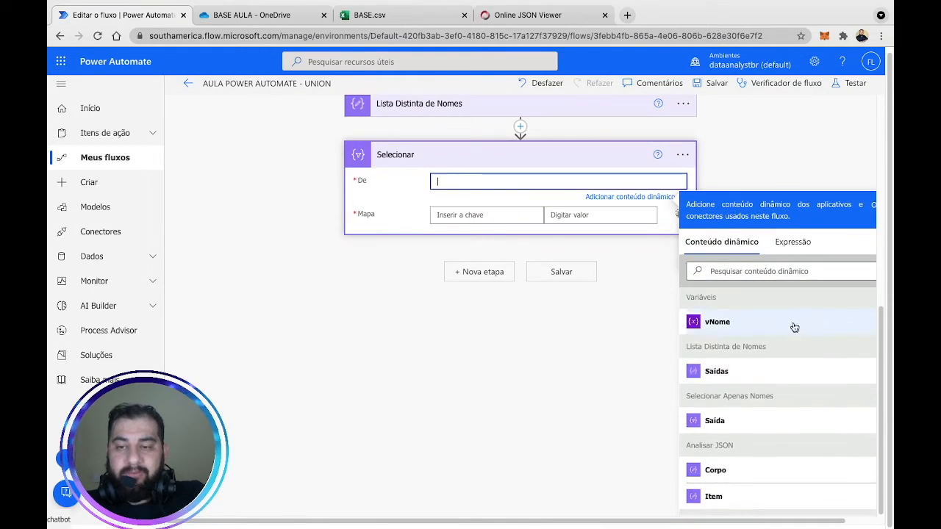
Use the Analisar JSON Corpo as De and map key Nome to item()['nome_user'].
{"action": "left_click", "coordinate": [751, 466]}
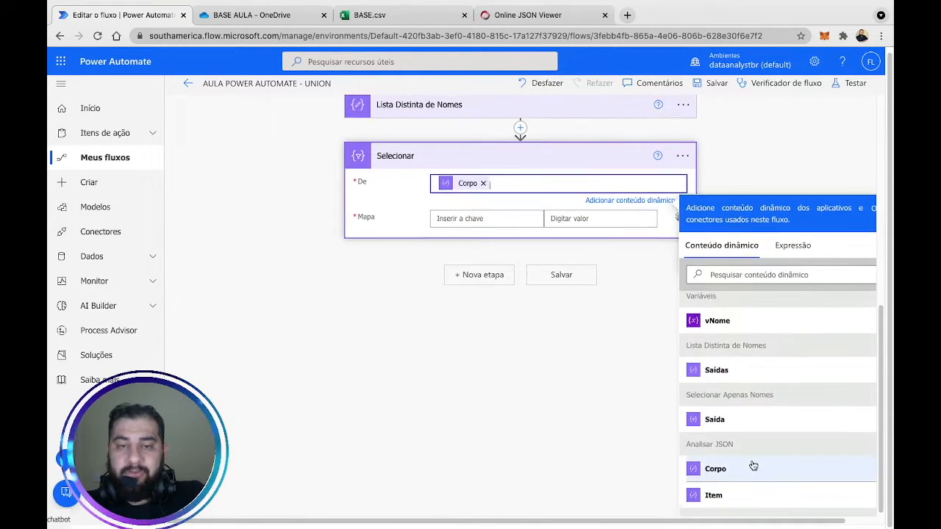
{"action": "left_click", "coordinate": [467, 220]}
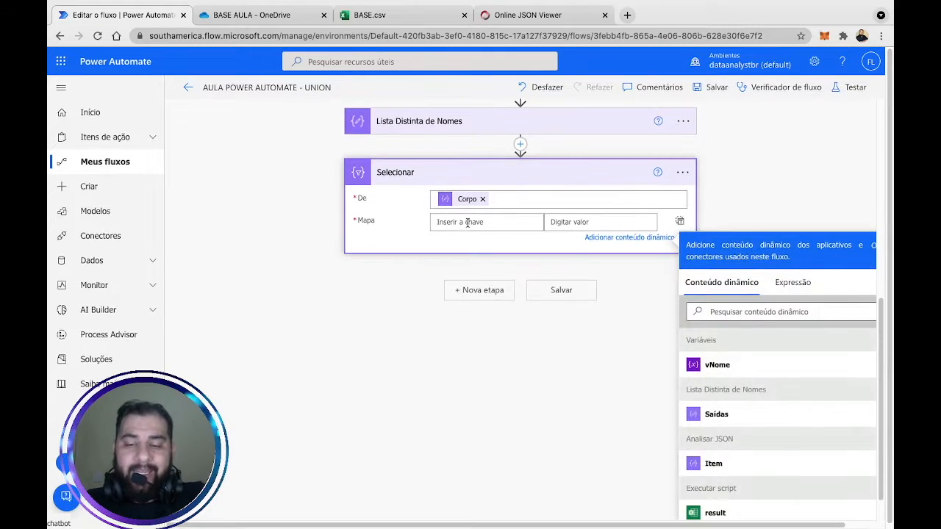
{"action": "type", "text": "Nome"}
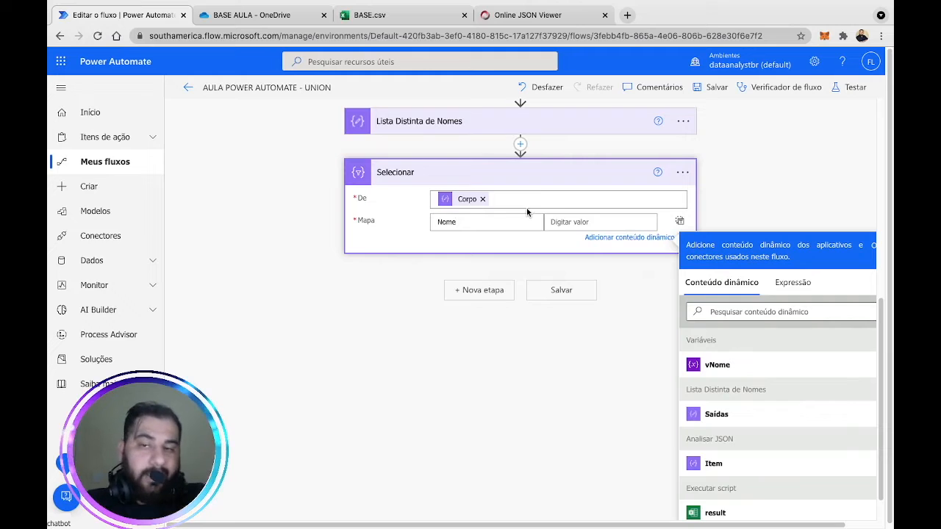
{"action": "left_click", "coordinate": [570, 221]}
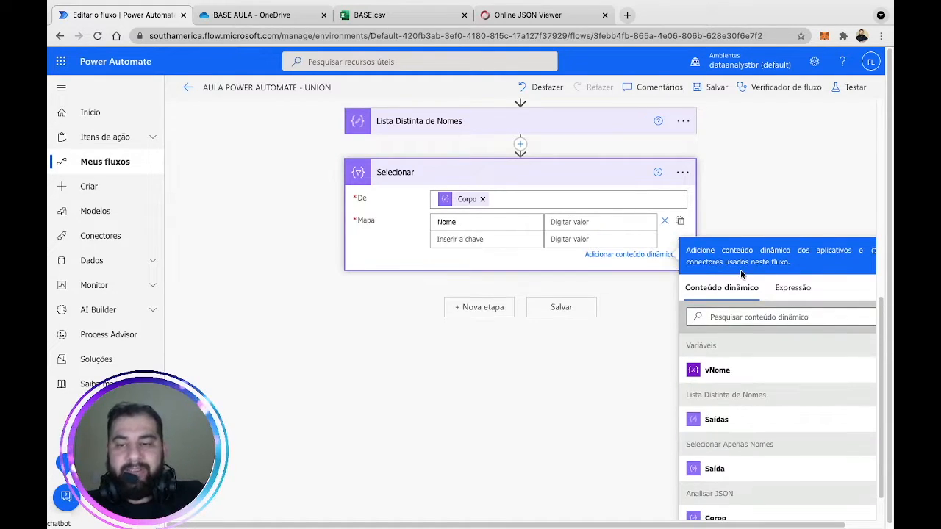
{"action": "left_click", "coordinate": [792, 287]}
{"action": "type", "text": "item("}
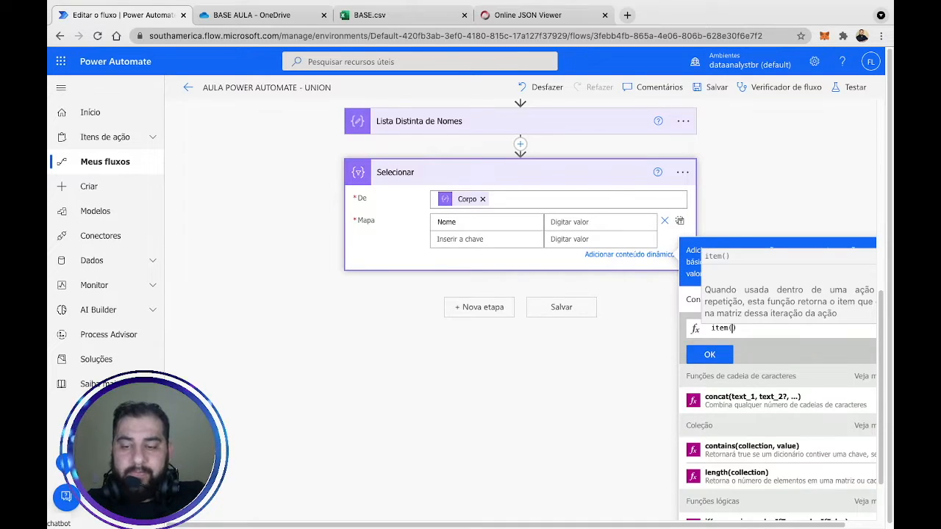
{"action": "type", "text": ")[n"}
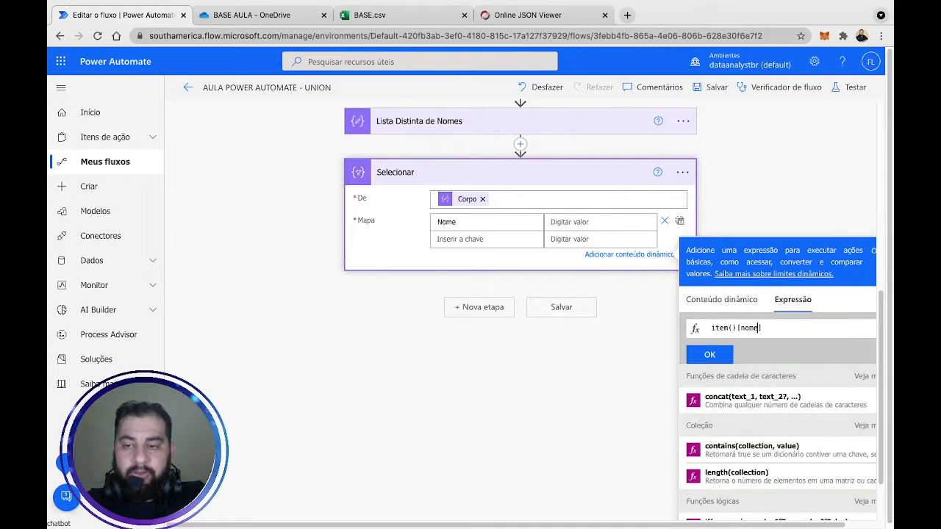
{"action": "key", "text": "BackSpace"}
{"action": "type", "text": "'nome_us"}
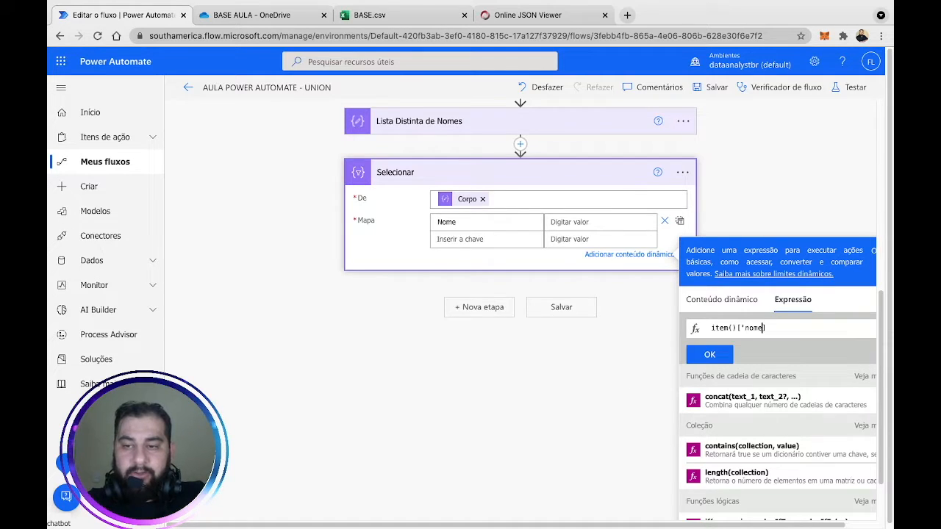
{"action": "type", "text": "er'"}
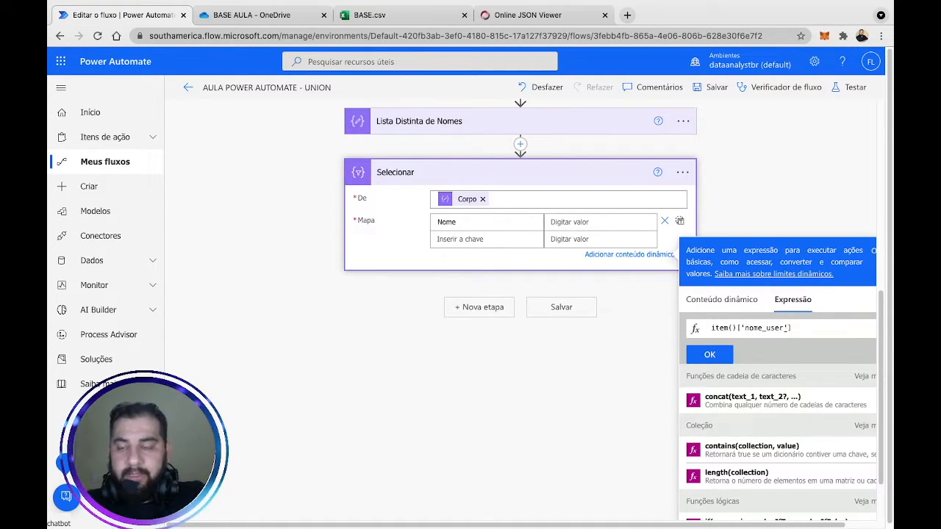
{"action": "left_click", "coordinate": [706, 354]}
Check the column names in the BASE.csv sheet before adding the next key.
{"action": "left_click", "coordinate": [447, 239]}
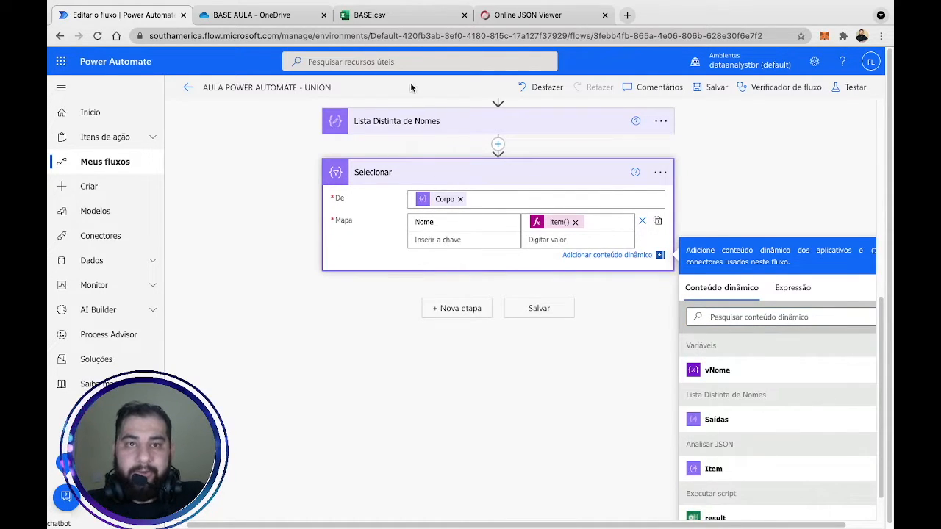
{"action": "left_click", "coordinate": [397, 15]}
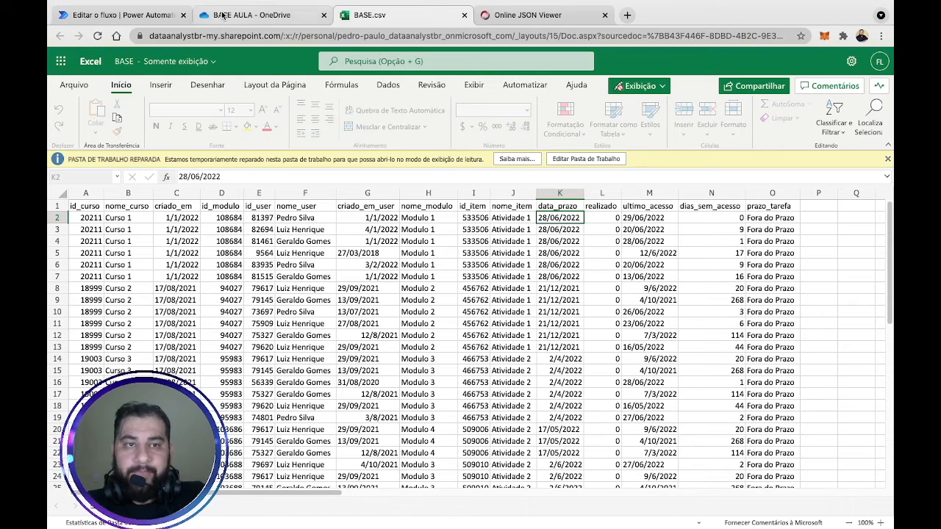
{"action": "left_click", "coordinate": [127, 22]}
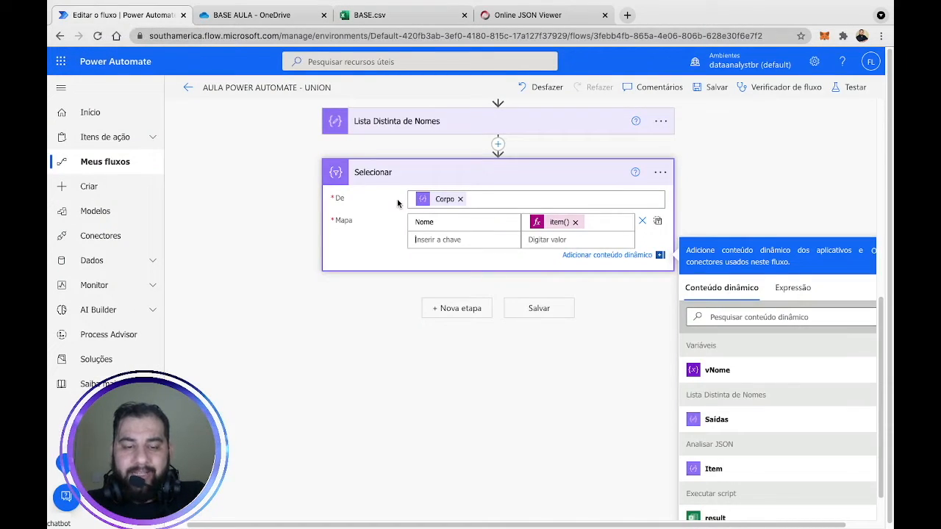
Map key Atividade to item()['nome_item'] and add a third key named Prazo.
{"action": "type", "text": "Atividade"}
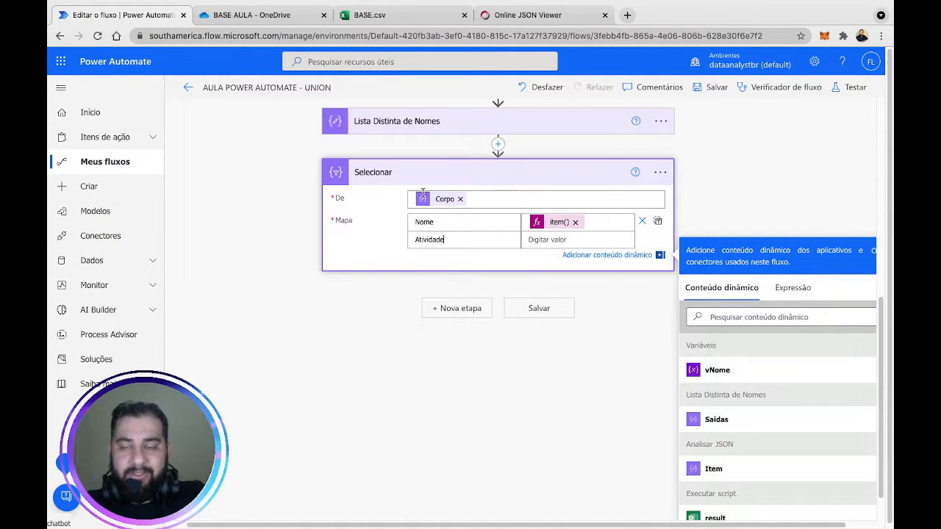
{"action": "left_click", "coordinate": [560, 241]}
{"action": "left_click", "coordinate": [793, 288]}
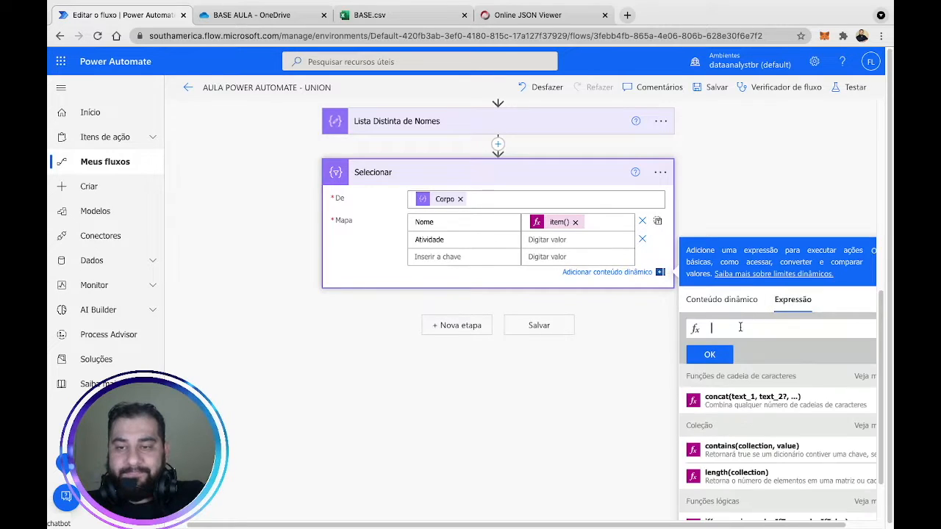
{"action": "left_click", "coordinate": [740, 327]}
{"action": "type", "text": "item()"}
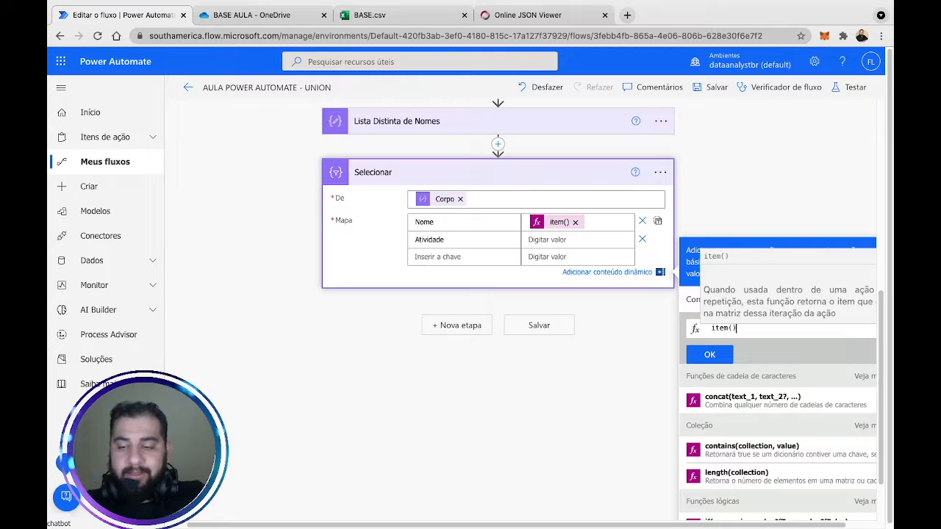
{"action": "type", "text": "['nome_item'"}
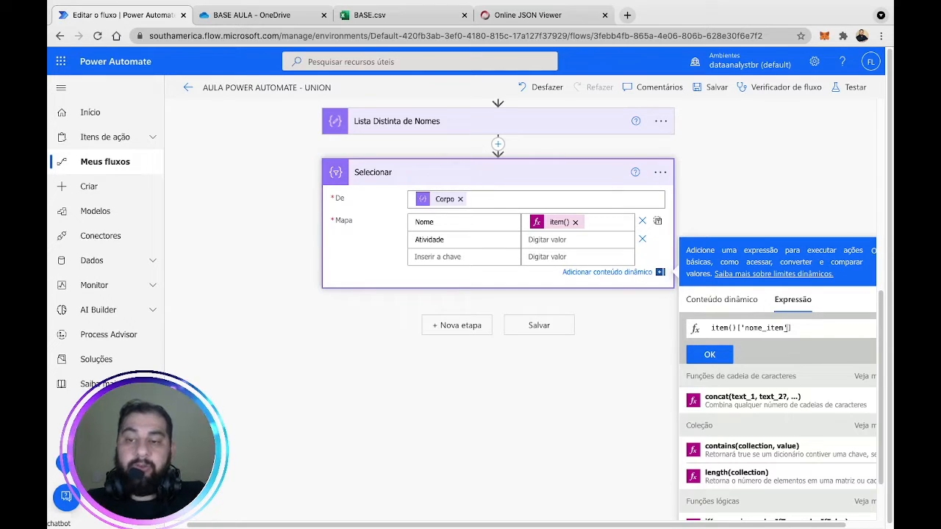
{"action": "left_click", "coordinate": [709, 355]}
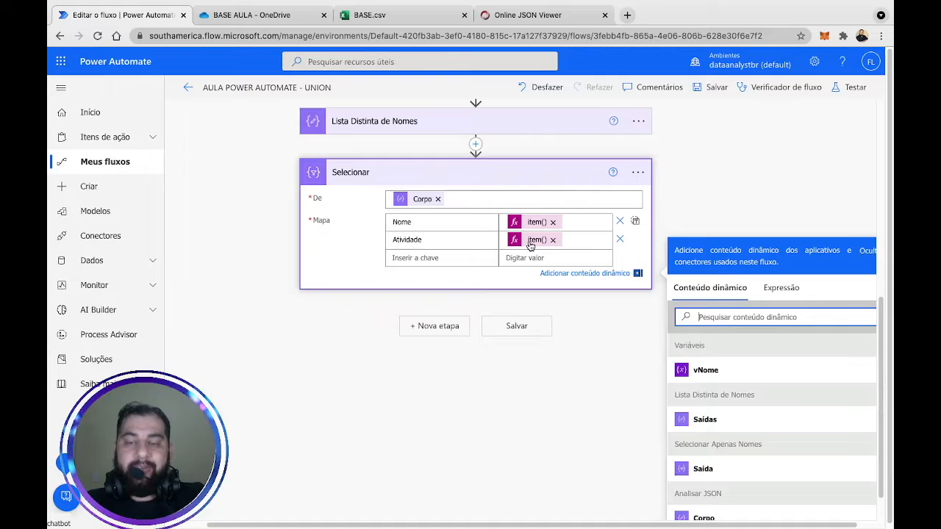
{"action": "left_click", "coordinate": [431, 256]}
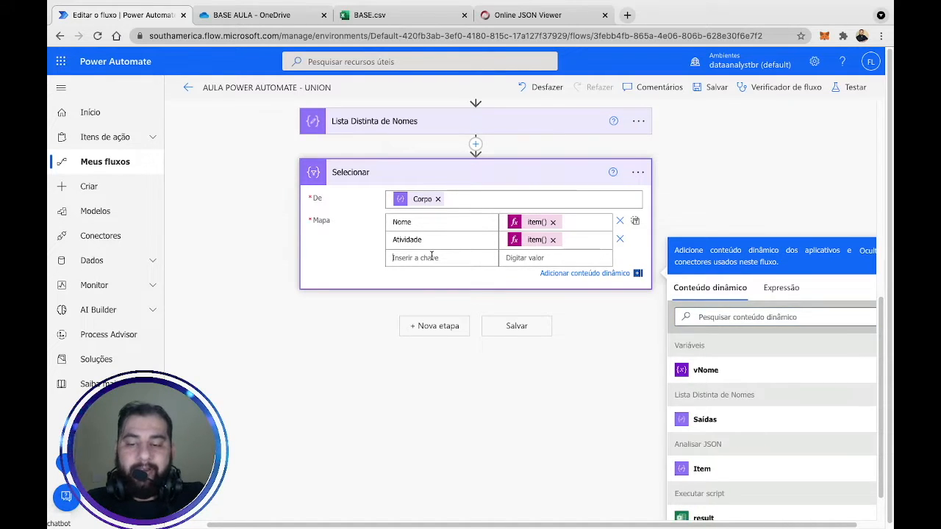
{"action": "type", "text": "Prazo"}
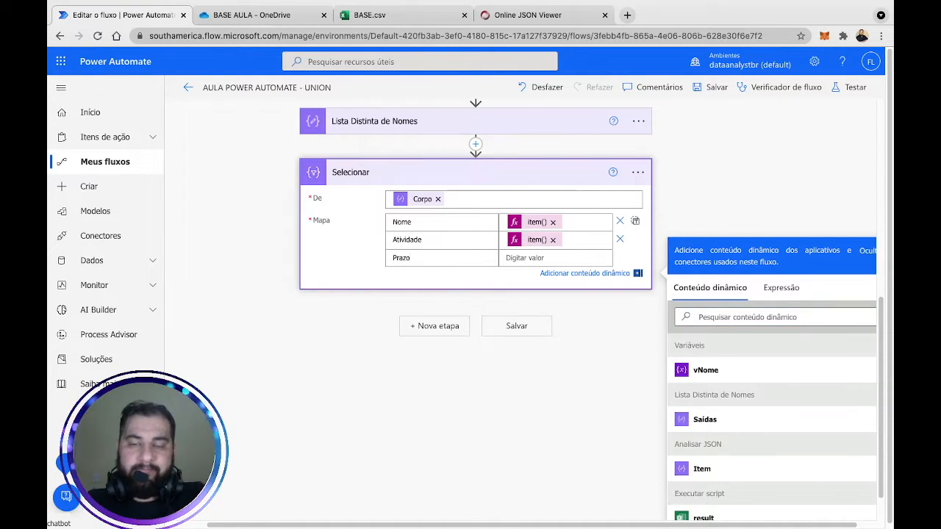
Enter the Prazo value expression formatDateTime(item()['data_prazo'], 'dd/MM/yyyy').
{"action": "left_click", "coordinate": [517, 258]}
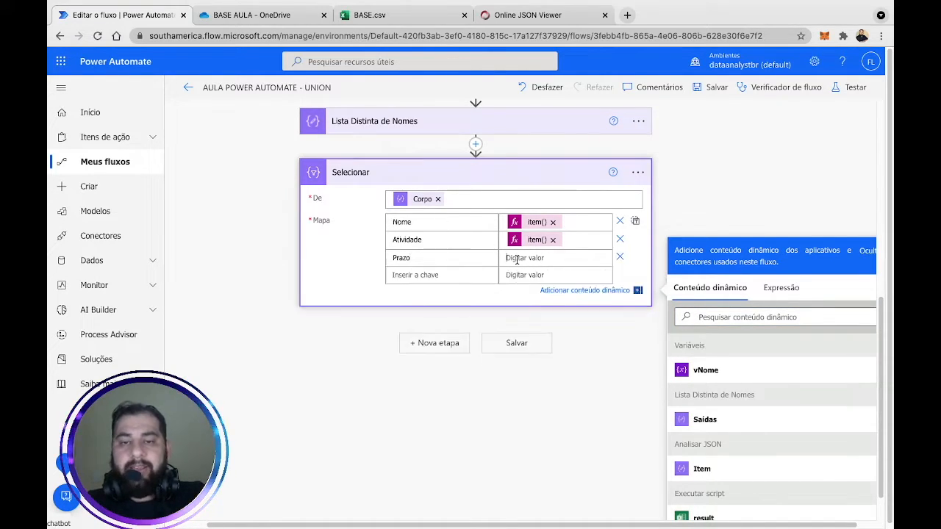
{"action": "left_click", "coordinate": [780, 288]}
{"action": "type", "text": "item()"}
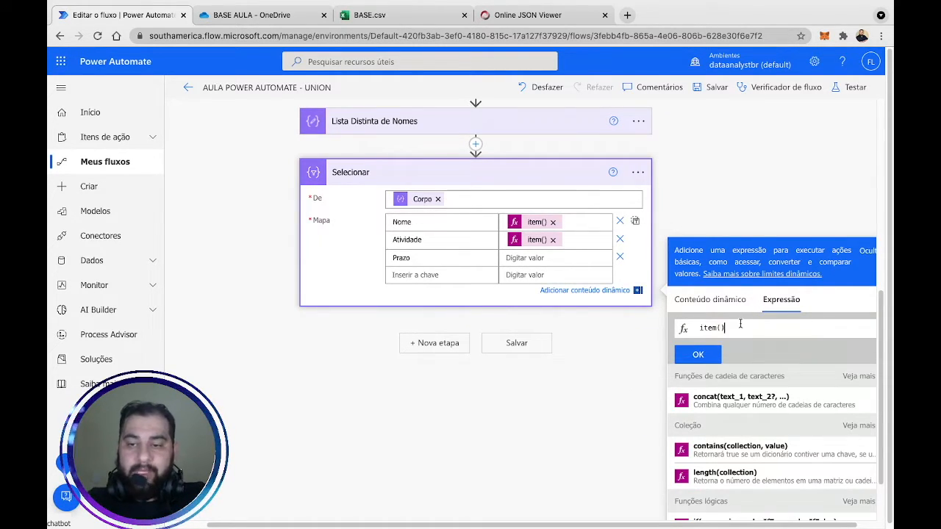
{"action": "type", "text": "['da"}
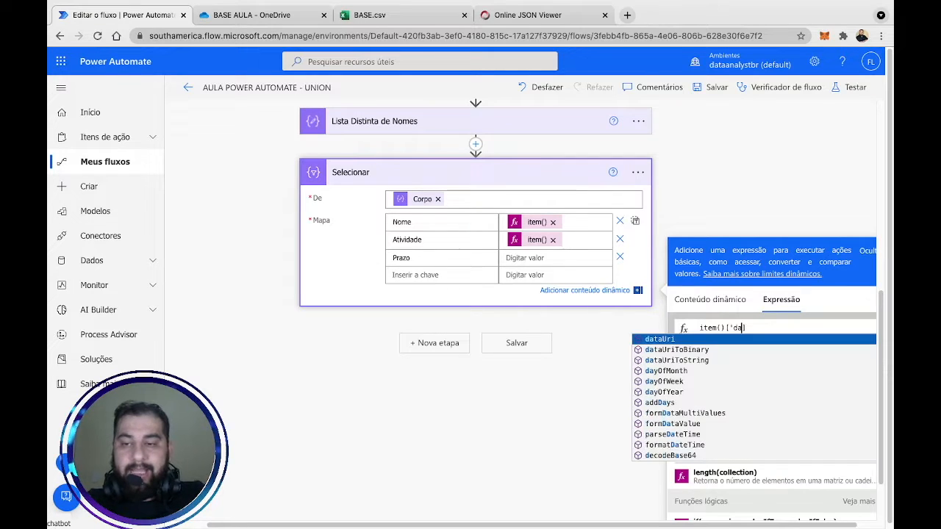
{"action": "type", "text": "ta_prazo'"}
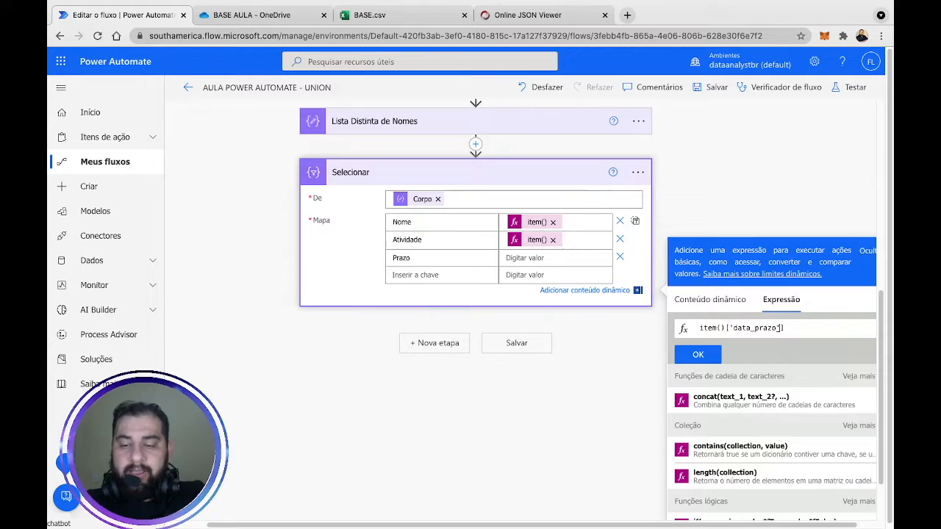
{"action": "key", "text": "Left"}
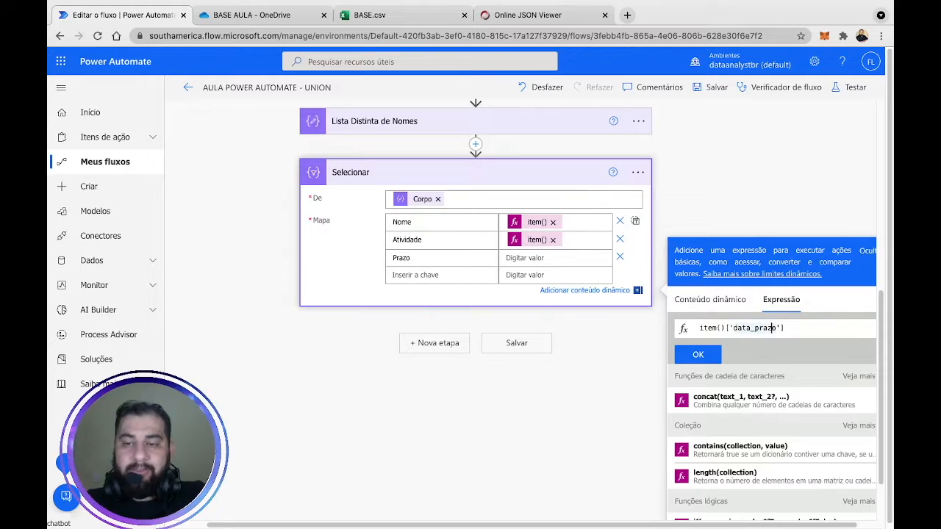
{"action": "key", "text": "Home"}
{"action": "type", "text": "fo"}
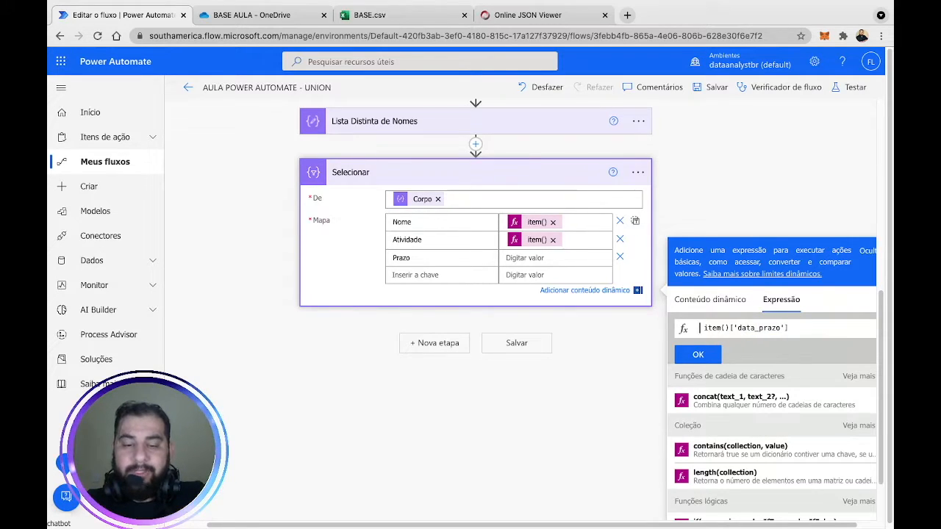
{"action": "type", "text": "rm"}
{"action": "key", "text": "Return"}
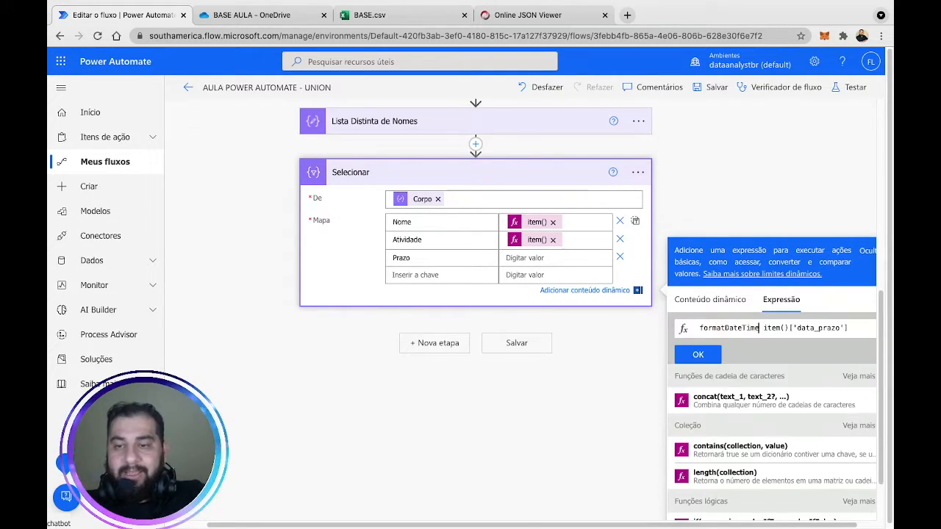
{"action": "type", "text": "("}
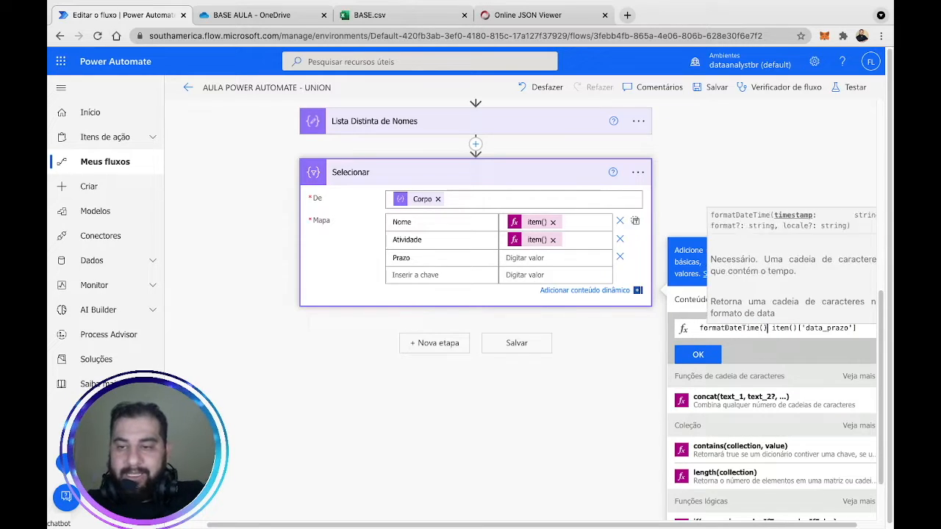
{"action": "key", "text": "Right"}
{"action": "key", "text": "Right"}
{"action": "key", "text": "BackSpace"}
{"action": "key", "text": "BackSpace"}
{"action": "left_click", "coordinate": [852, 330]}
{"action": "type", "text": ", "}
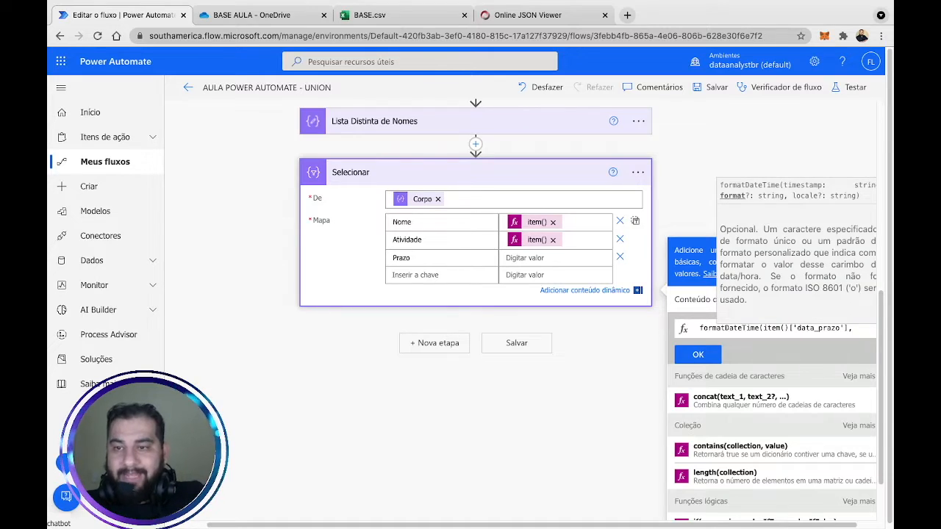
{"action": "type", "text": "'"}
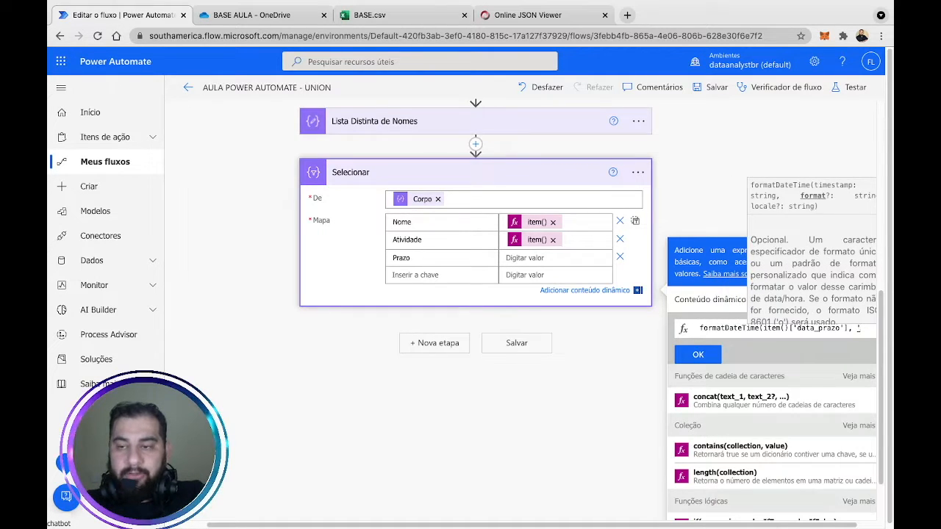
{"action": "type", "text": "dd/"}
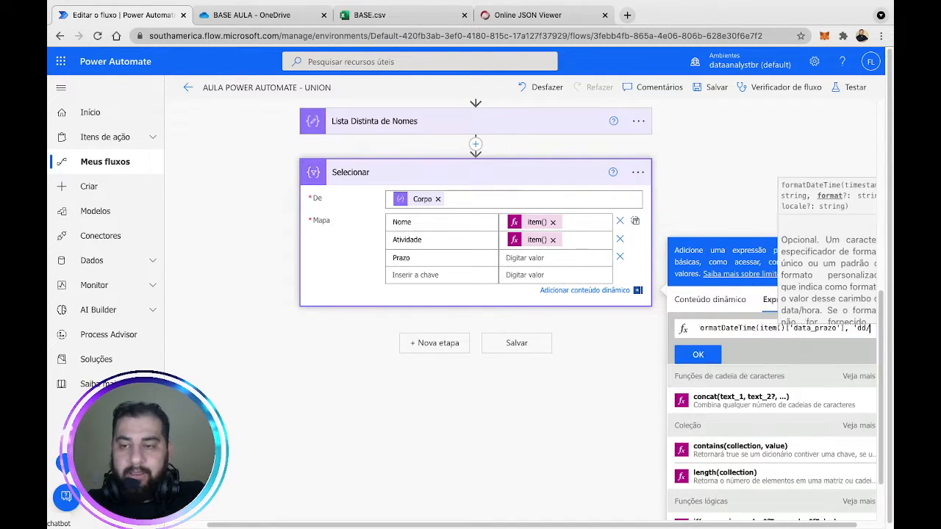
{"action": "type", "text": "MM/"}
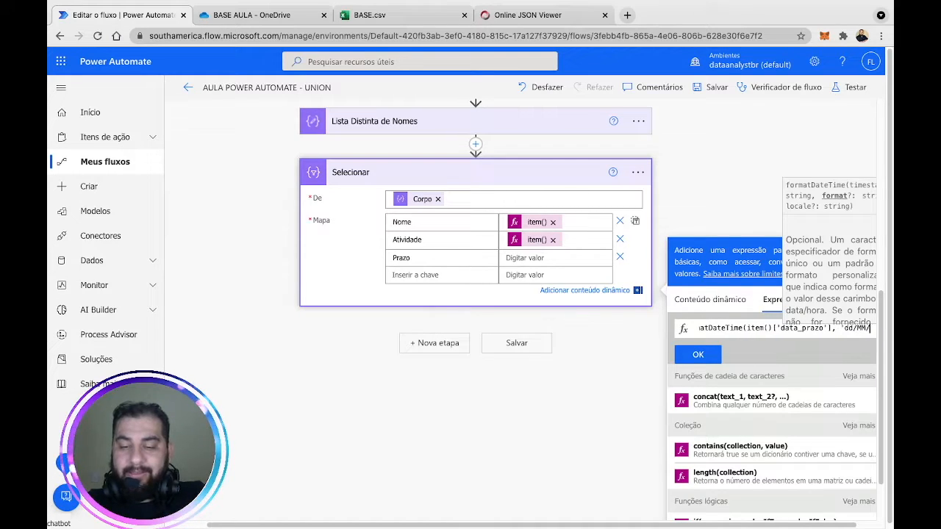
{"action": "type", "text": "yyyy'"}
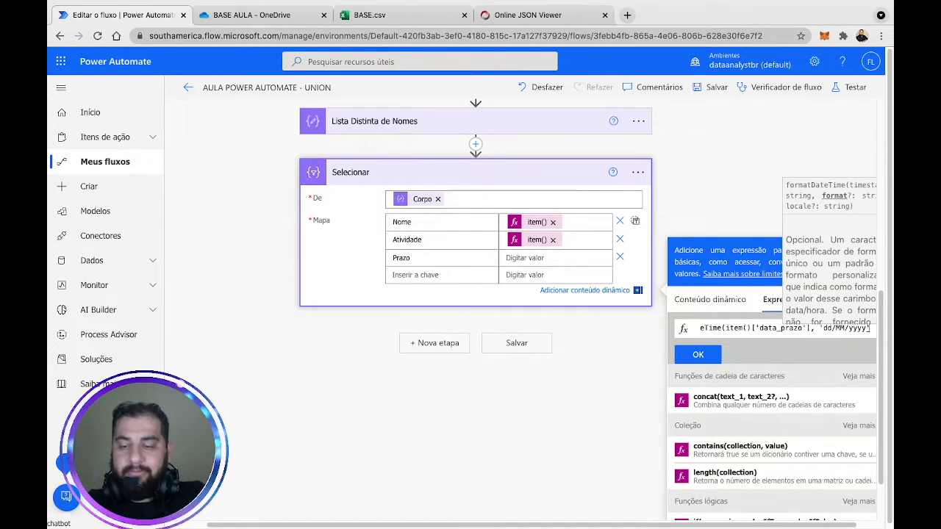
{"action": "type", "text": ")"}
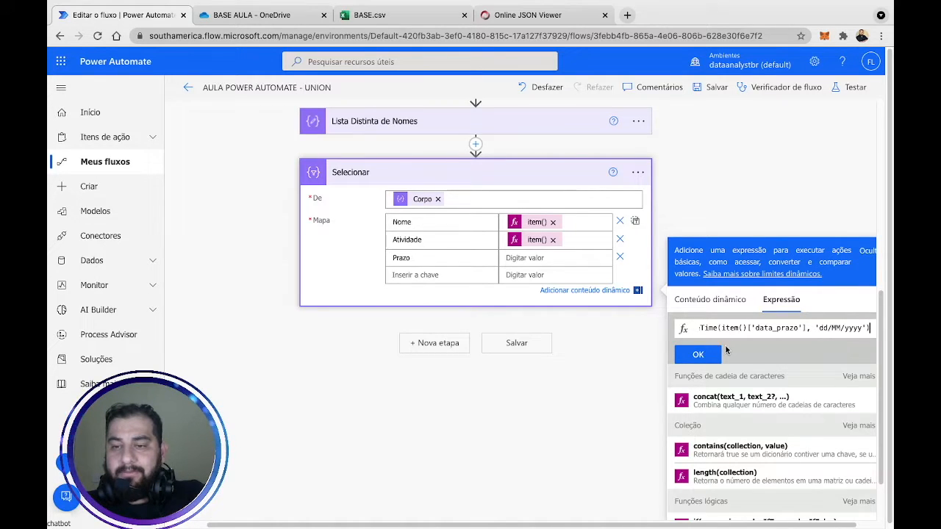
Apply the Prazo date expression, then save the flow and run a manual test to completion.
{"action": "left_click", "coordinate": [697, 355]}
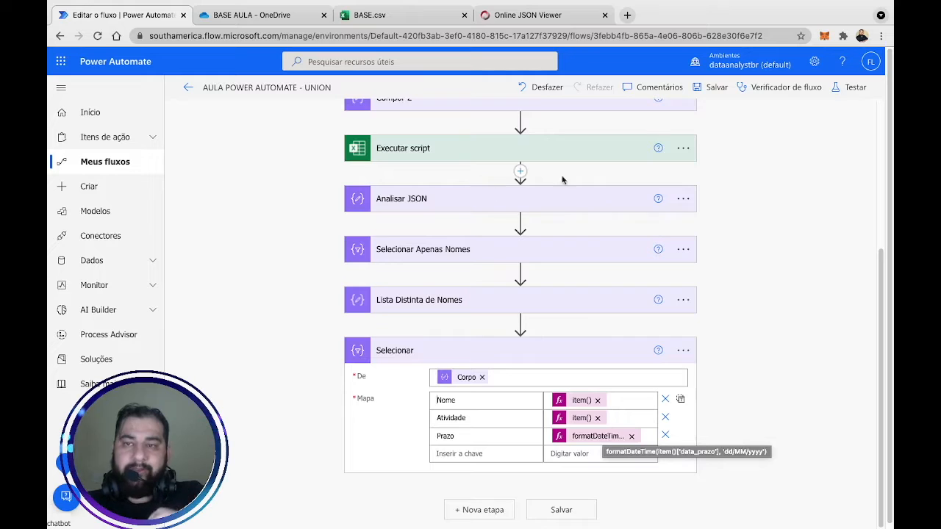
{"action": "left_click", "coordinate": [845, 89]}
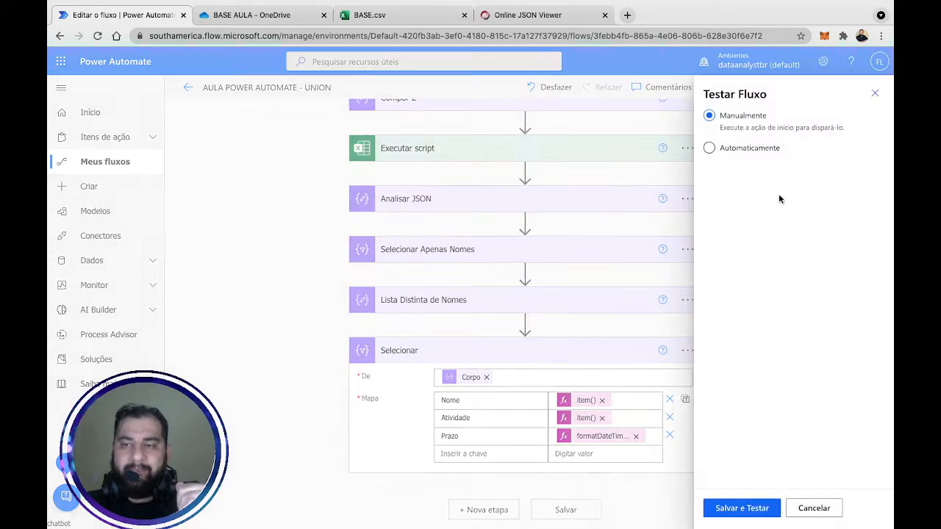
{"action": "left_click", "coordinate": [746, 505]}
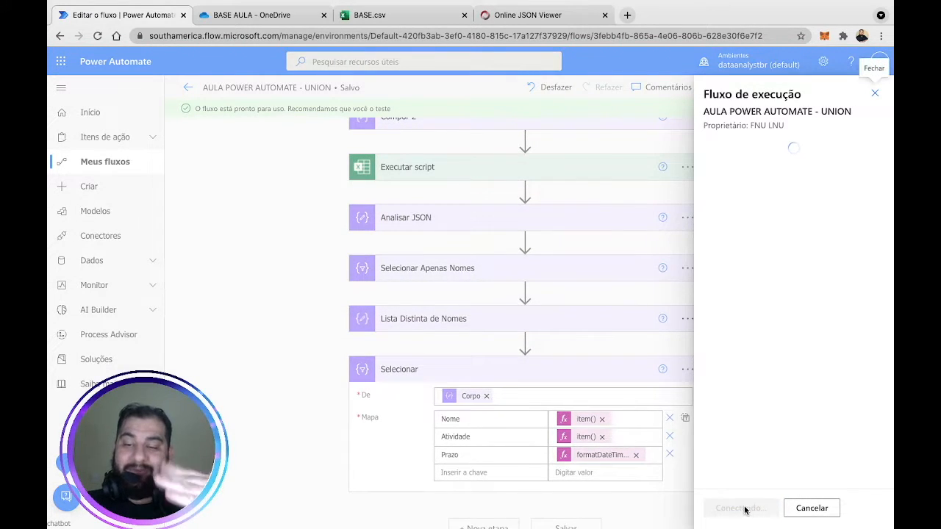
{"action": "left_click", "coordinate": [745, 508]}
{"action": "left_click", "coordinate": [735, 508]}
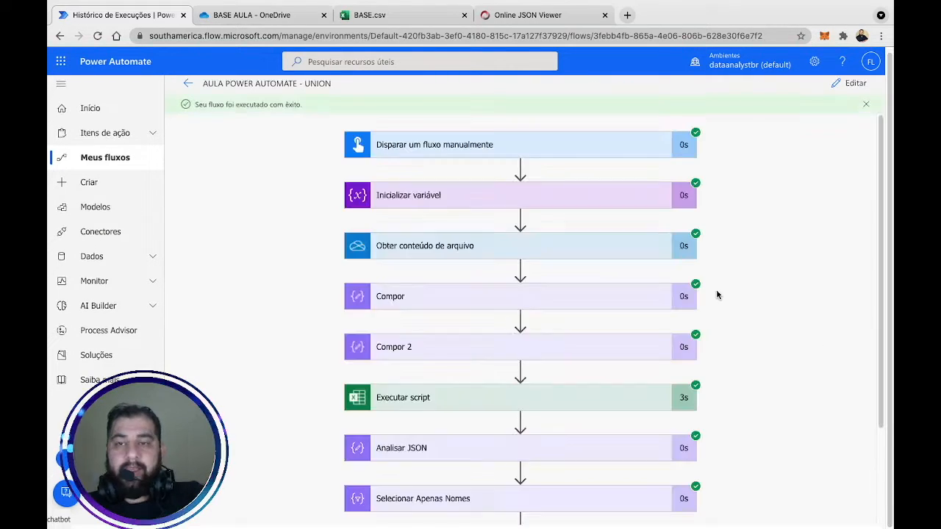
Confirm the Selecionar output shows Prazo dates like 28/06/2022, then switch to BASE.csv.
{"action": "scroll", "coordinate": [738, 287], "scroll_direction": "down", "scroll_amount": 2}
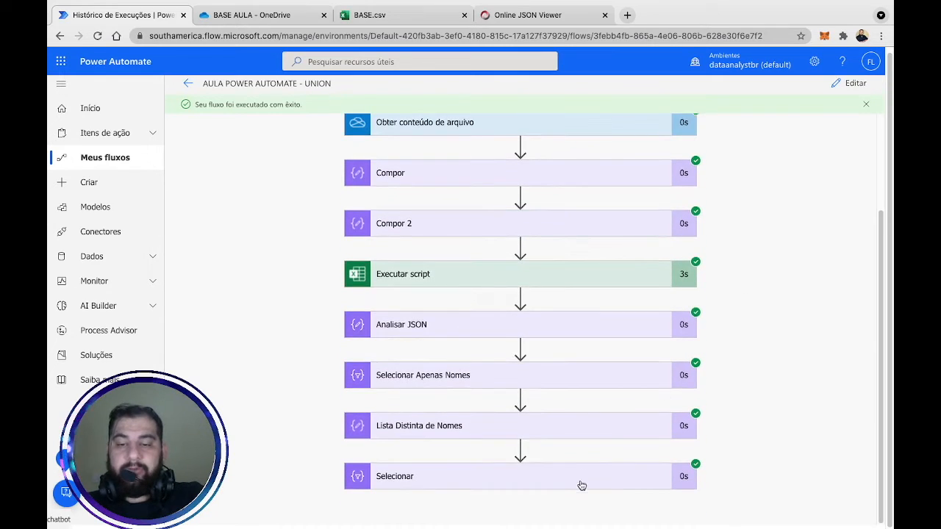
{"action": "left_click", "coordinate": [582, 482]}
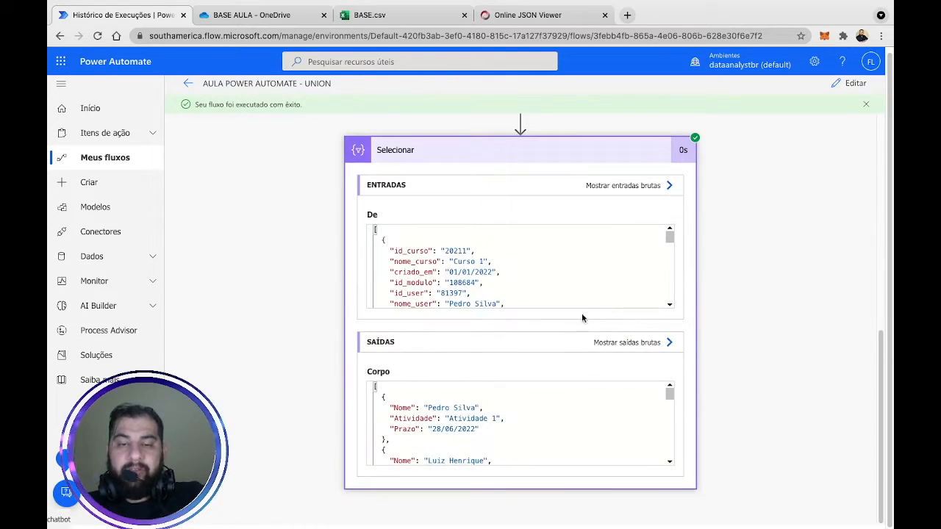
{"action": "scroll", "coordinate": [512, 295], "scroll_direction": "down", "scroll_amount": 2}
{"action": "scroll", "coordinate": [486, 383], "scroll_direction": "down", "scroll_amount": 2}
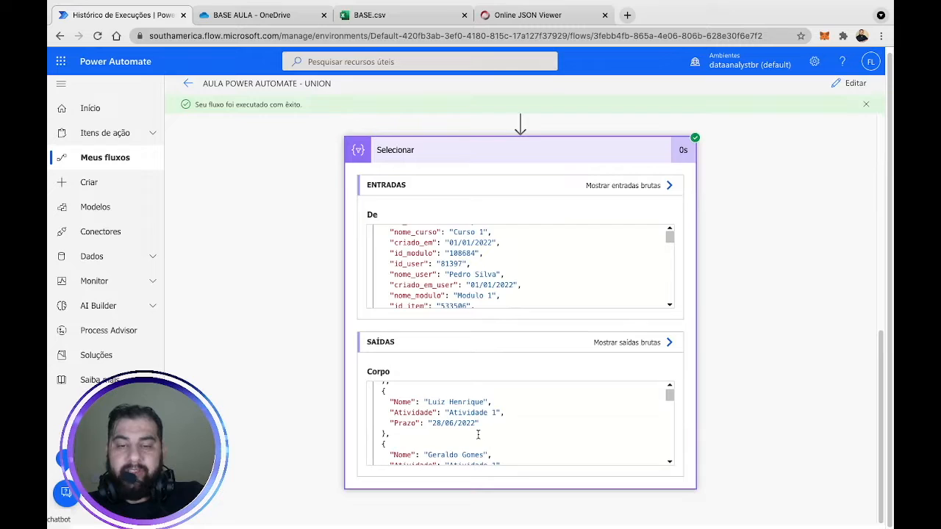
{"action": "left_click_drag", "start_coordinate": [477, 427], "coordinate": [432, 426]}
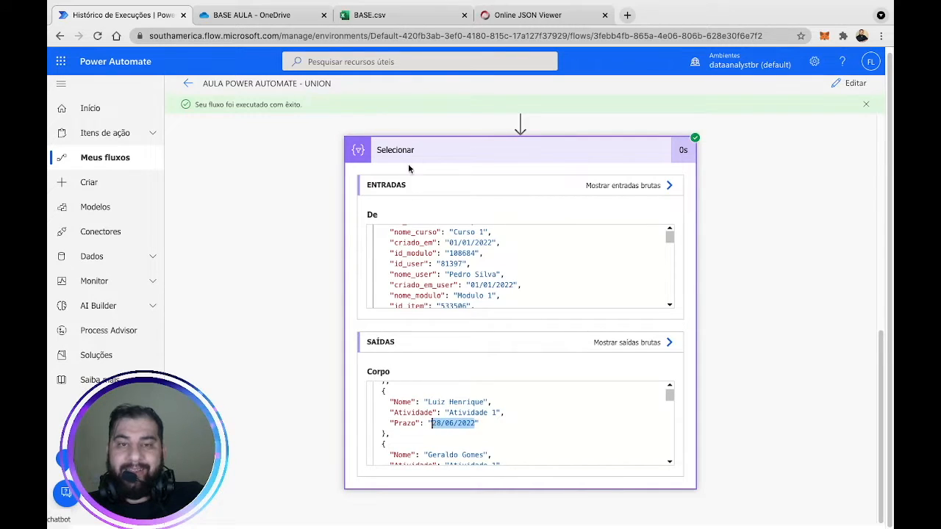
{"action": "left_click", "coordinate": [369, 14]}
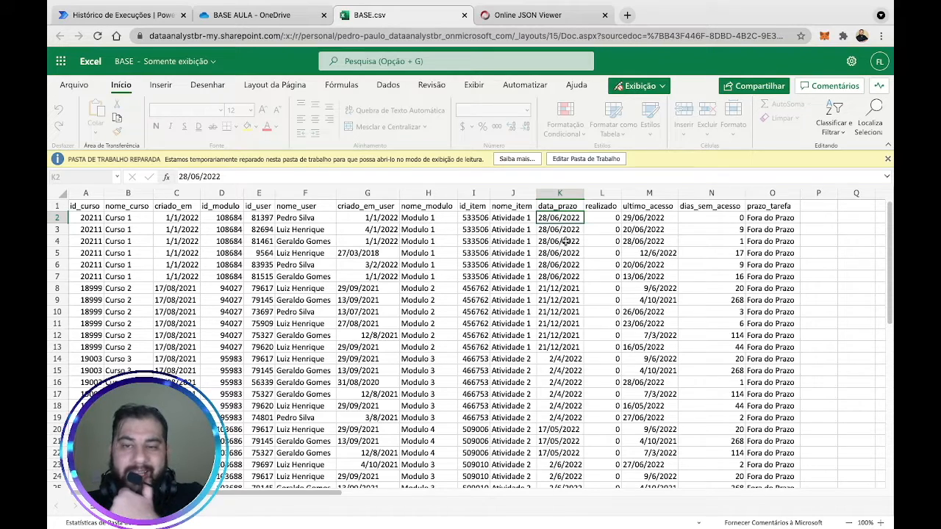
Return to the flow's run results and reopen the flow in the editor.
{"action": "left_click", "coordinate": [117, 15]}
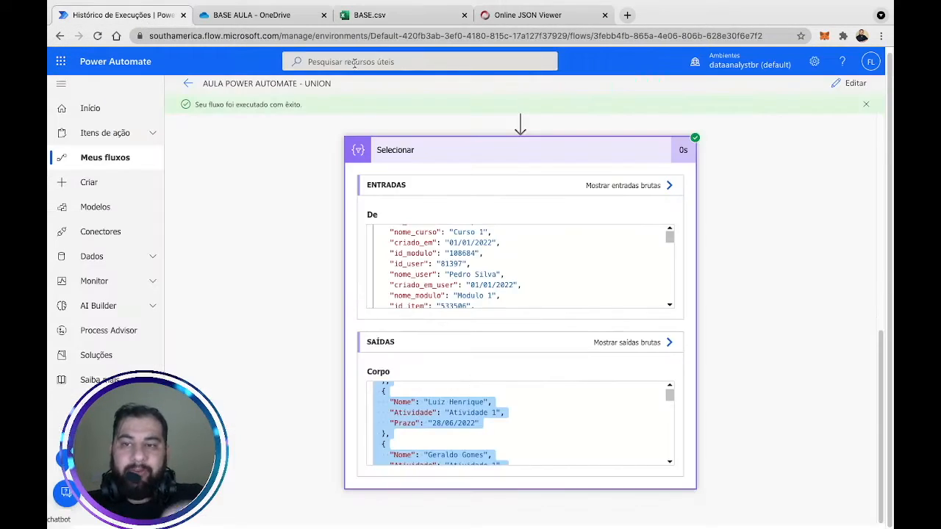
{"action": "left_click", "coordinate": [855, 84]}
Collapse the Selecionar card and give it the title 'Lista de Atividades'.
{"action": "scroll", "coordinate": [723, 297], "scroll_direction": "down", "scroll_amount": 5}
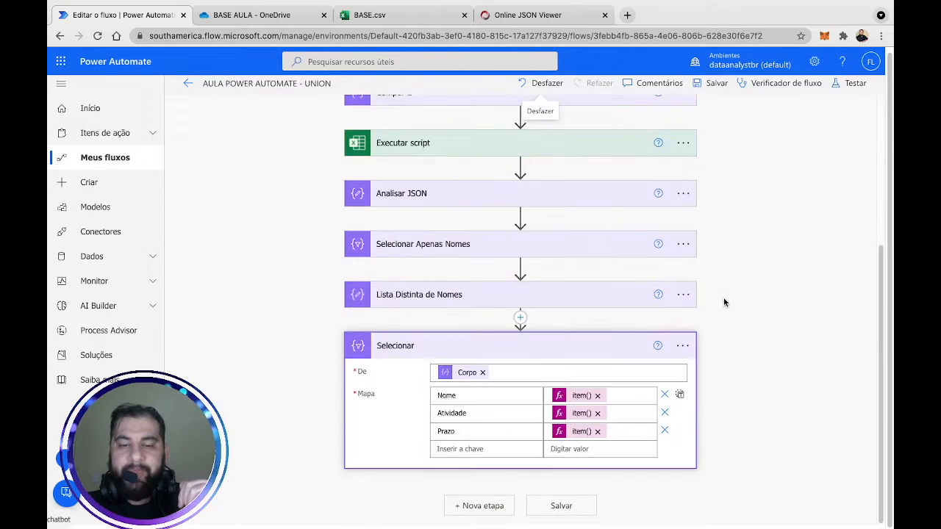
{"action": "left_click", "coordinate": [597, 355]}
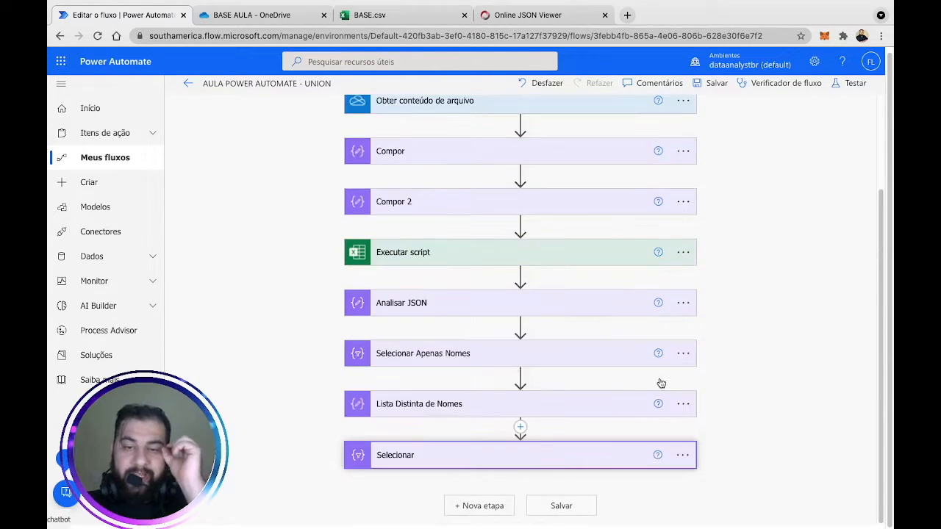
{"action": "left_click", "coordinate": [684, 460]}
{"action": "left_click", "coordinate": [572, 396]}
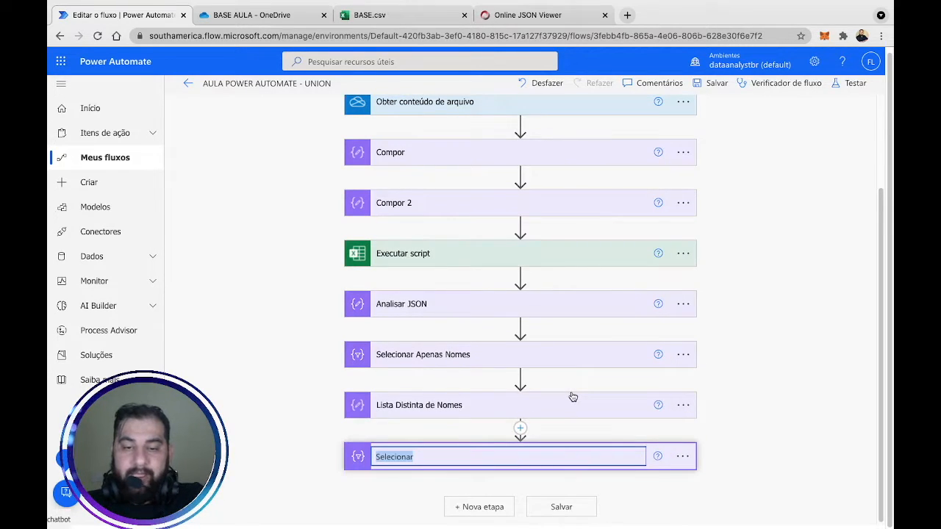
{"action": "type", "text": "Lista de A"}
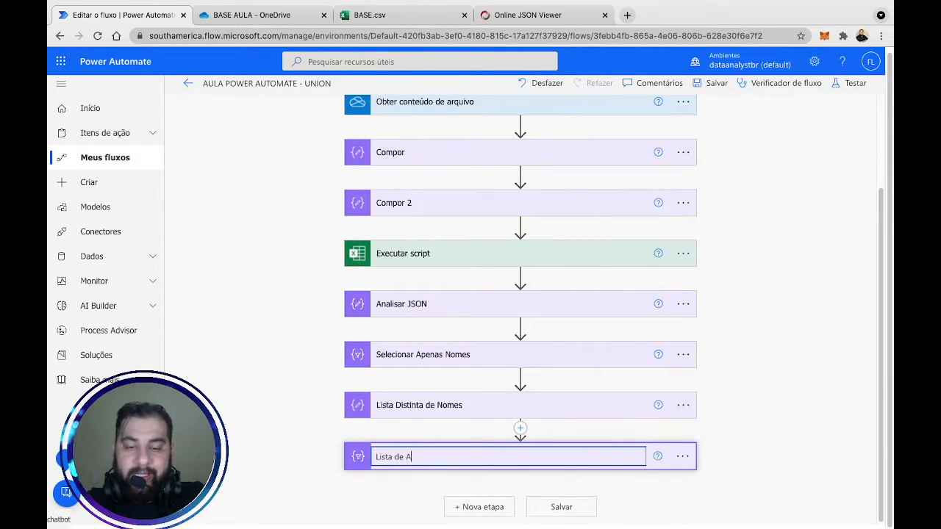
{"action": "type", "text": "tividades"}
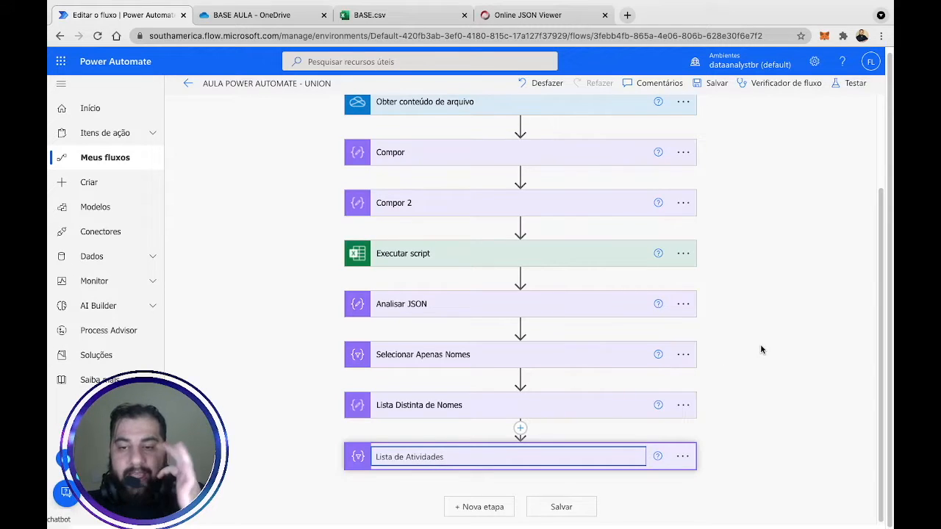
{"action": "key", "text": "Return"}
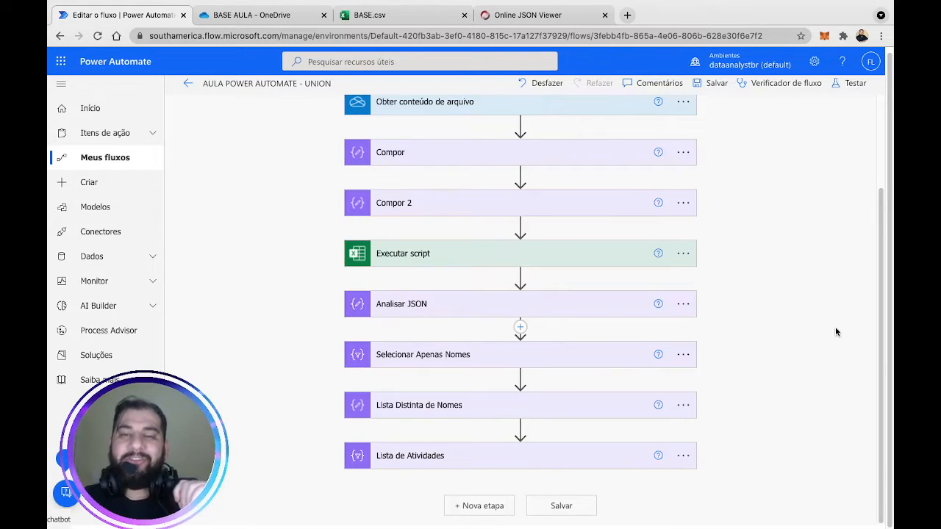
Add an Aplicar a cada loop after Lista de Atividades iterating over the distinct names Saídas.
{"action": "left_click", "coordinate": [480, 506]}
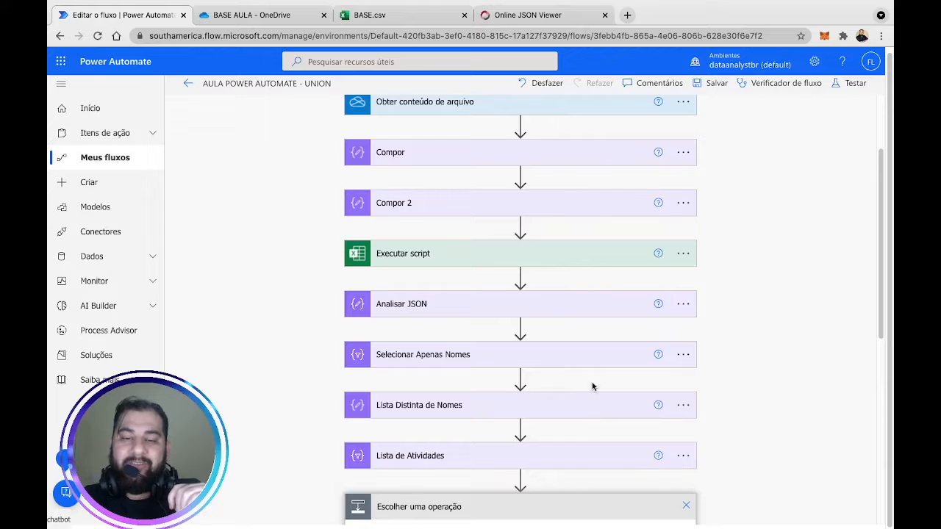
{"action": "scroll", "coordinate": [713, 338], "scroll_direction": "down", "scroll_amount": 5}
{"action": "left_click", "coordinate": [381, 193]}
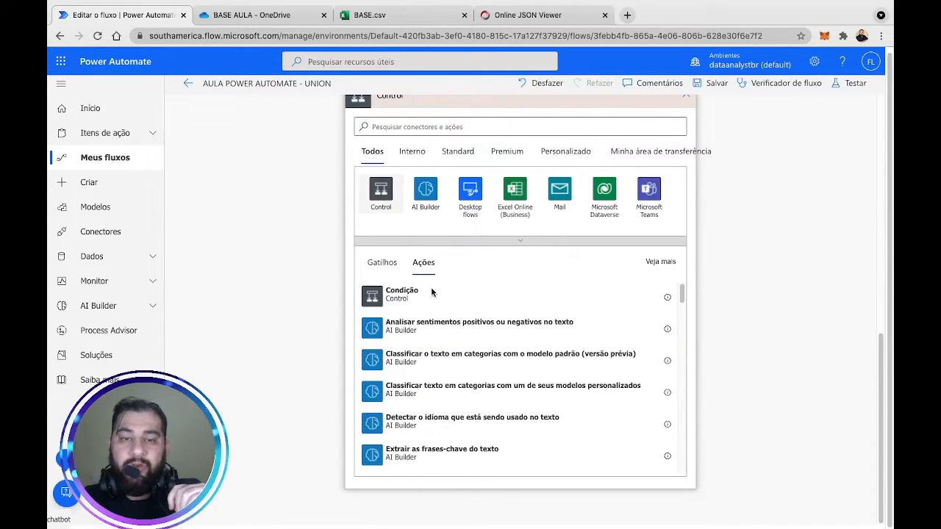
{"action": "left_click", "coordinate": [417, 233]}
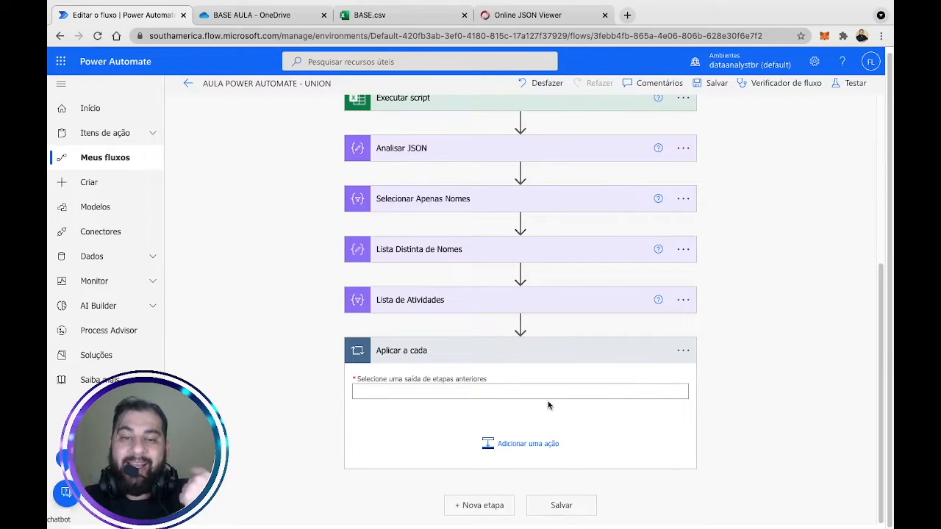
{"action": "left_click", "coordinate": [516, 387]}
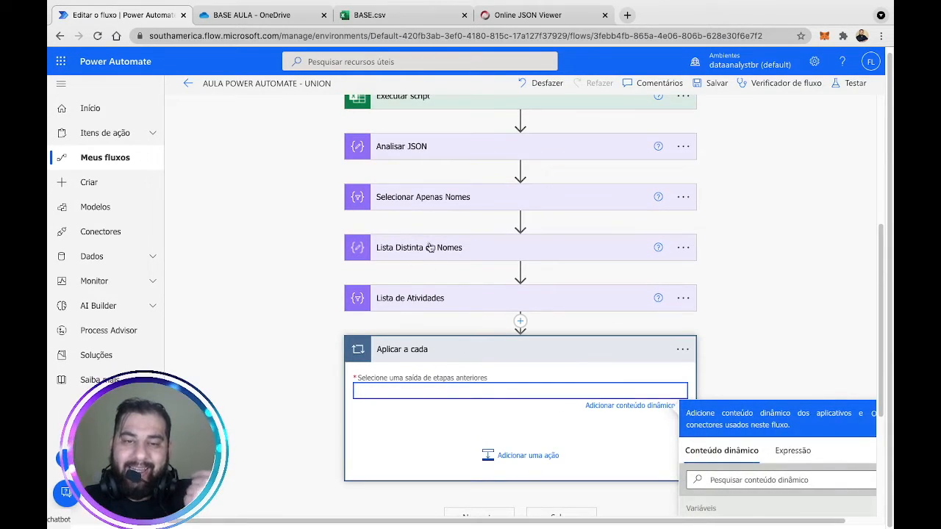
{"action": "scroll", "coordinate": [808, 288], "scroll_direction": "down", "scroll_amount": 2}
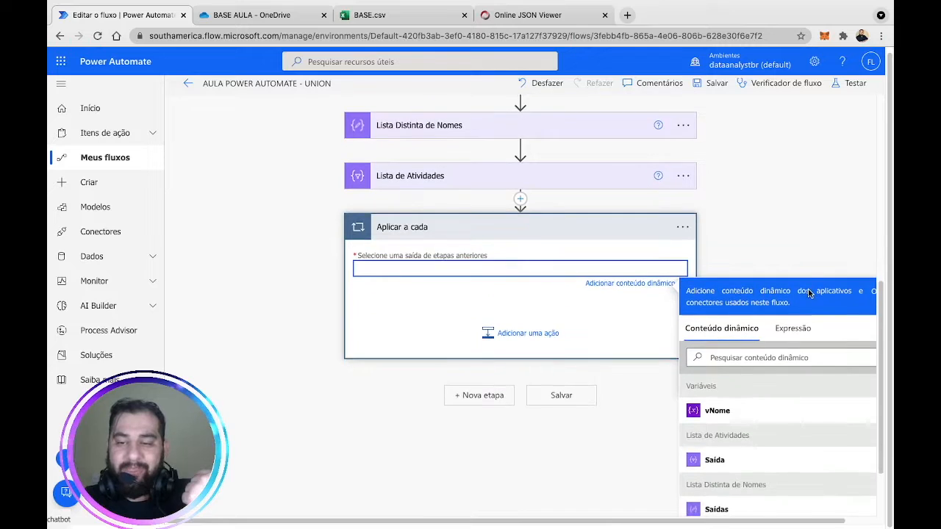
{"action": "scroll", "coordinate": [777, 426], "scroll_direction": "down", "scroll_amount": 1}
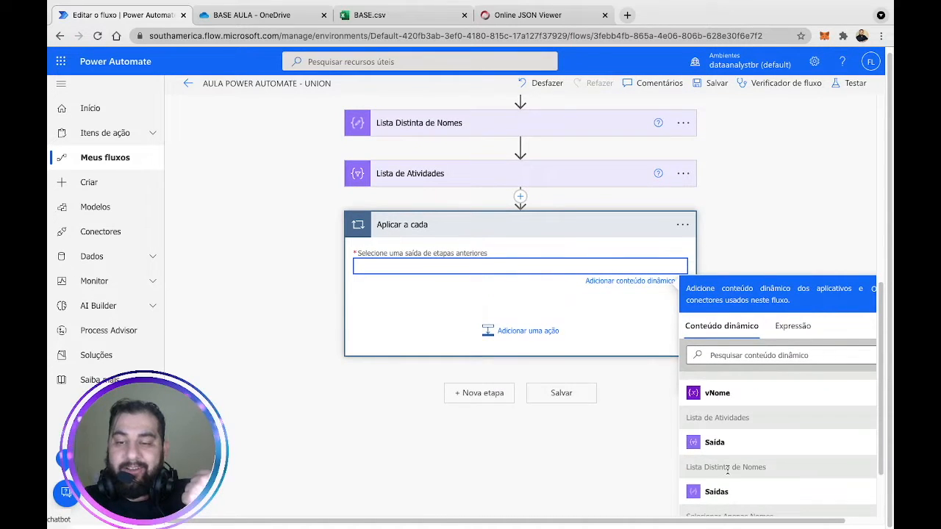
{"action": "left_click", "coordinate": [733, 492]}
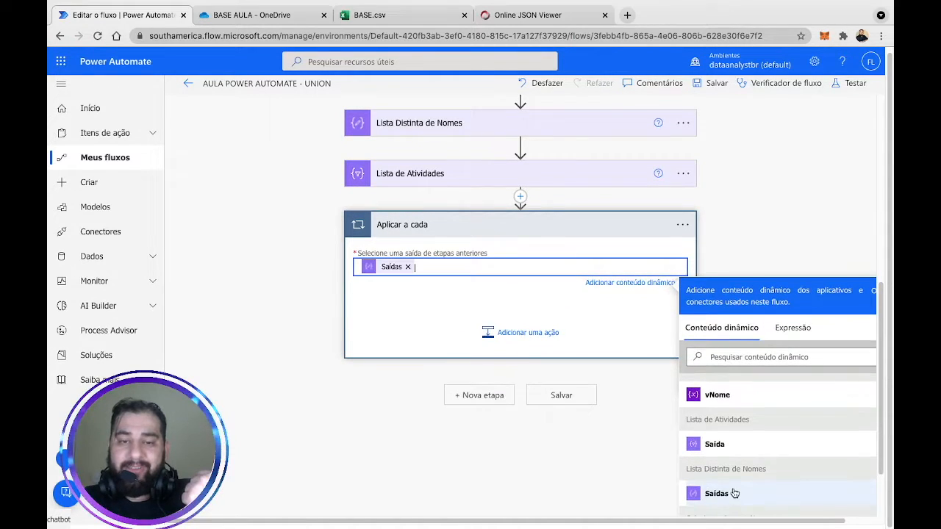
{"action": "left_click", "coordinate": [806, 189]}
{"action": "scroll", "coordinate": [805, 188], "scroll_direction": "up", "scroll_amount": 2}
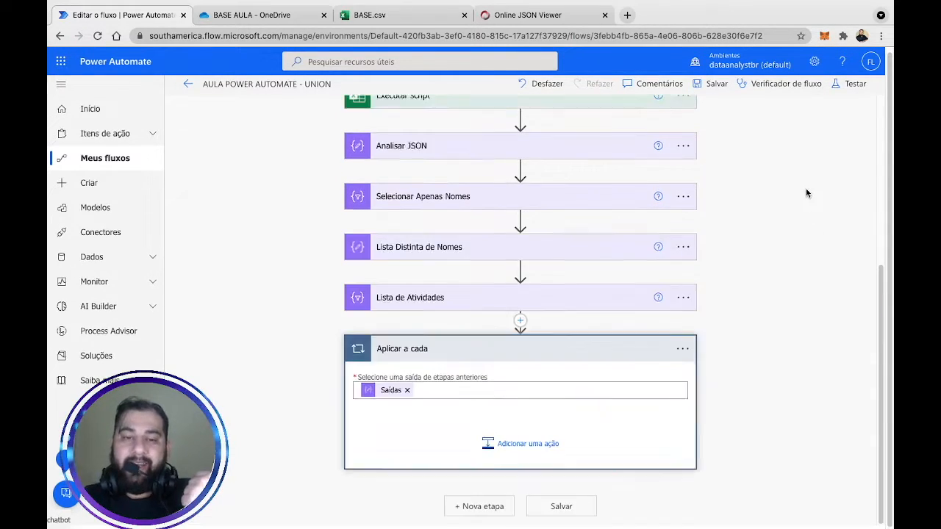
Search for a 'compor' action to add inside the loop.
{"action": "left_click", "coordinate": [528, 445]}
{"action": "scroll", "coordinate": [748, 354], "scroll_direction": "down", "scroll_amount": 3}
{"action": "type", "text": "compor"}
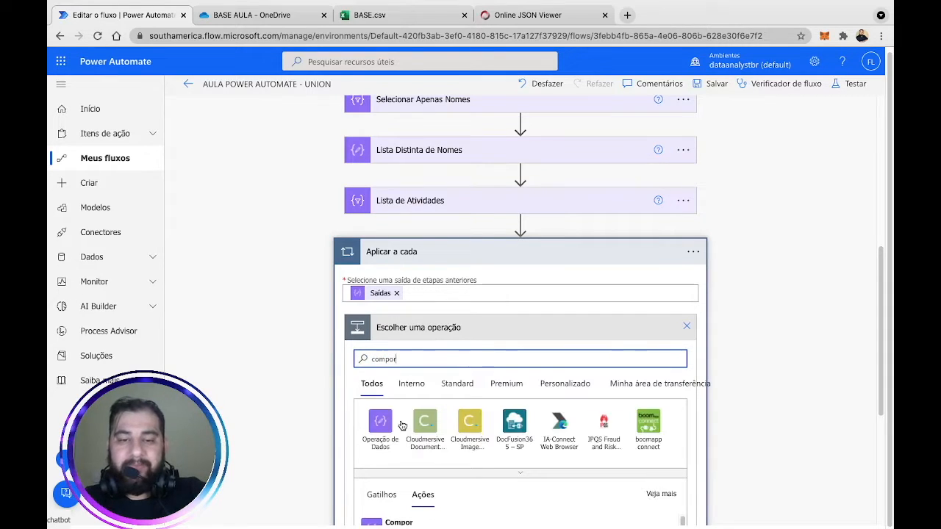
Add a Matriz do filtro action in the loop that filters the Lista de Atividades Saída.
{"action": "left_click", "coordinate": [380, 421]}
{"action": "scroll", "coordinate": [842, 323], "scroll_direction": "down", "scroll_amount": 1}
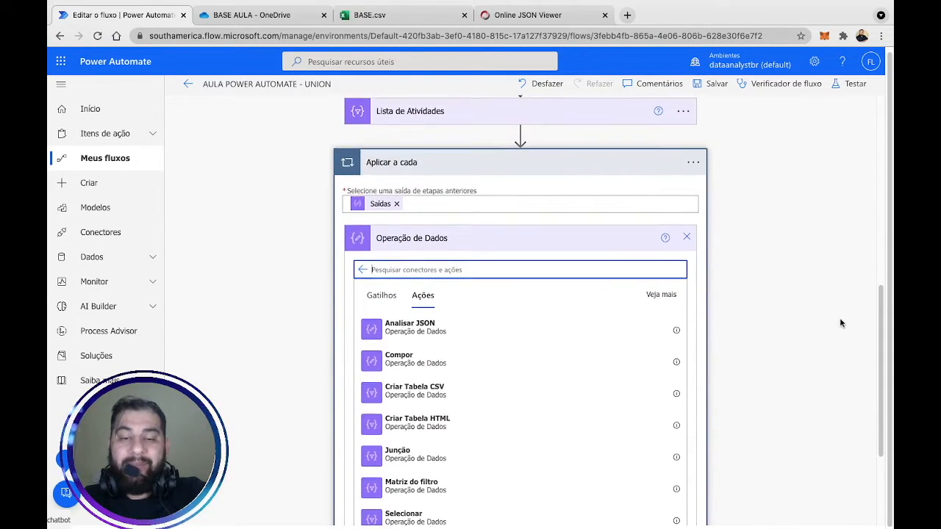
{"action": "left_click", "coordinate": [425, 485]}
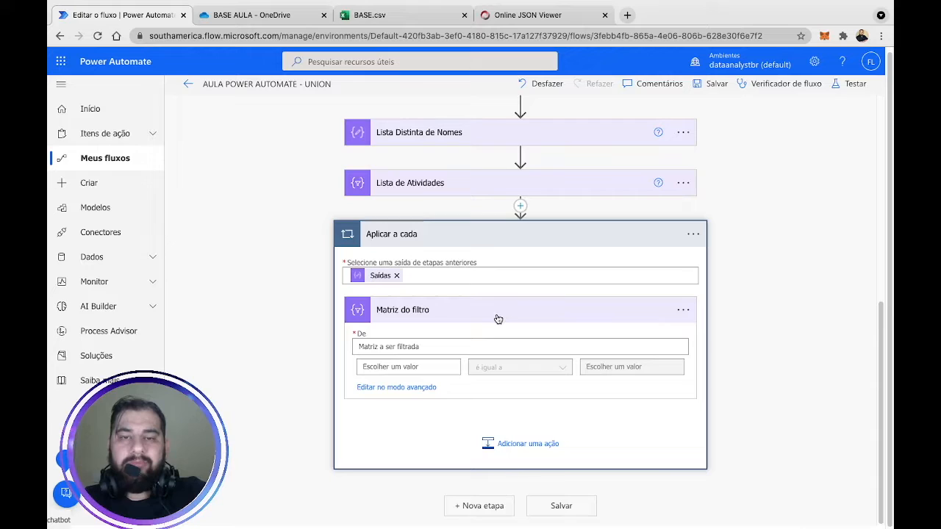
{"action": "left_click", "coordinate": [414, 349]}
{"action": "scroll", "coordinate": [806, 377], "scroll_direction": "down", "scroll_amount": 1}
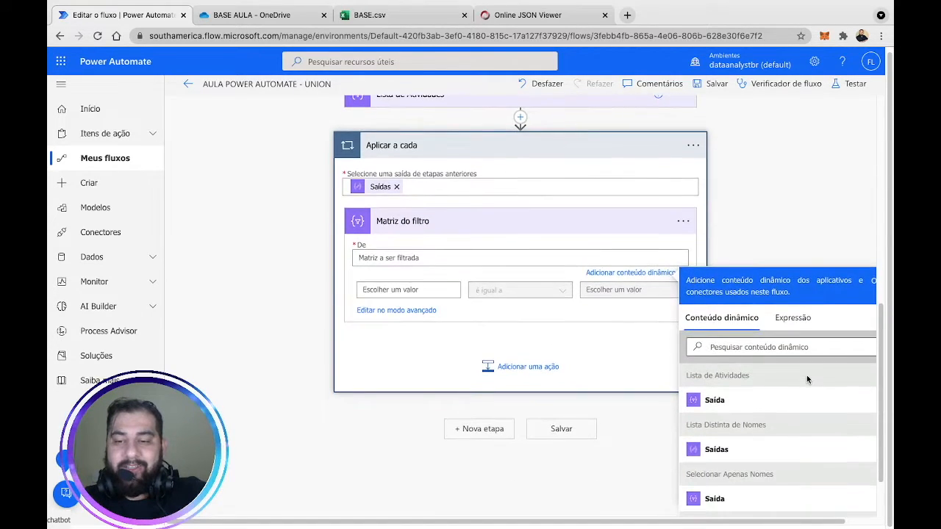
{"action": "left_click", "coordinate": [770, 399]}
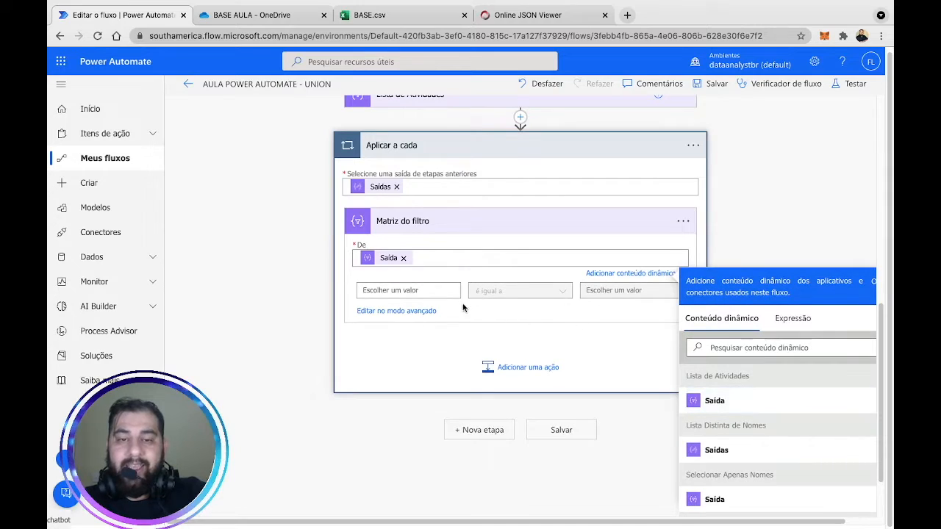
{"action": "left_click", "coordinate": [765, 188]}
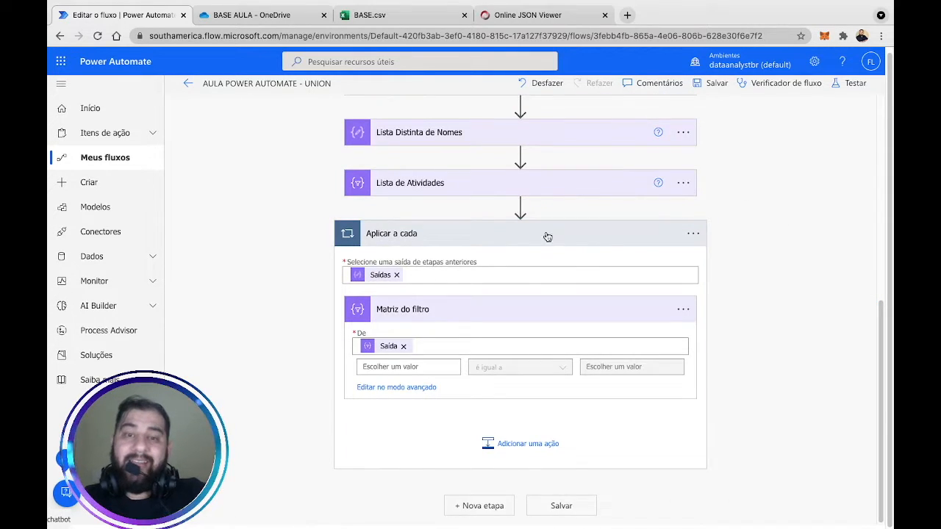
{"action": "left_click", "coordinate": [541, 189]}
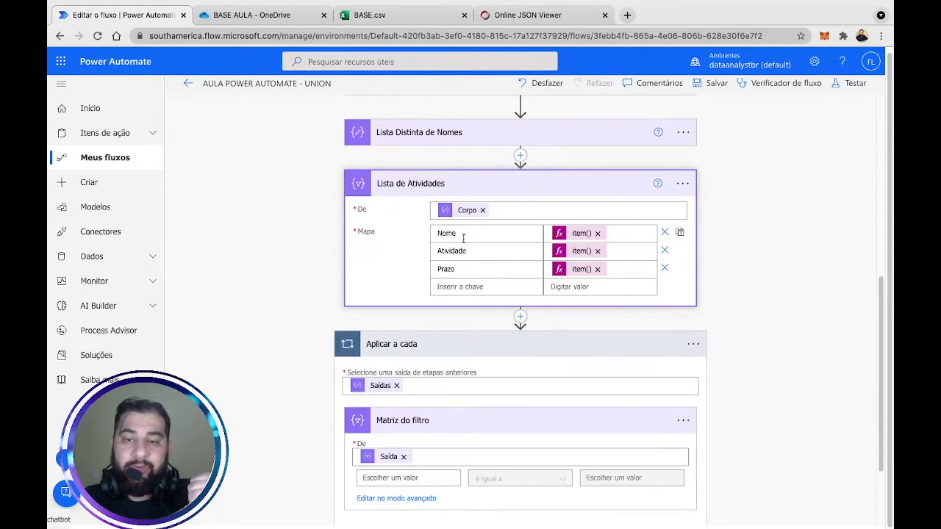
{"action": "left_click", "coordinate": [546, 194]}
Set the filter's left comparison value to the expression item()['Nome'].
{"action": "left_click", "coordinate": [421, 369]}
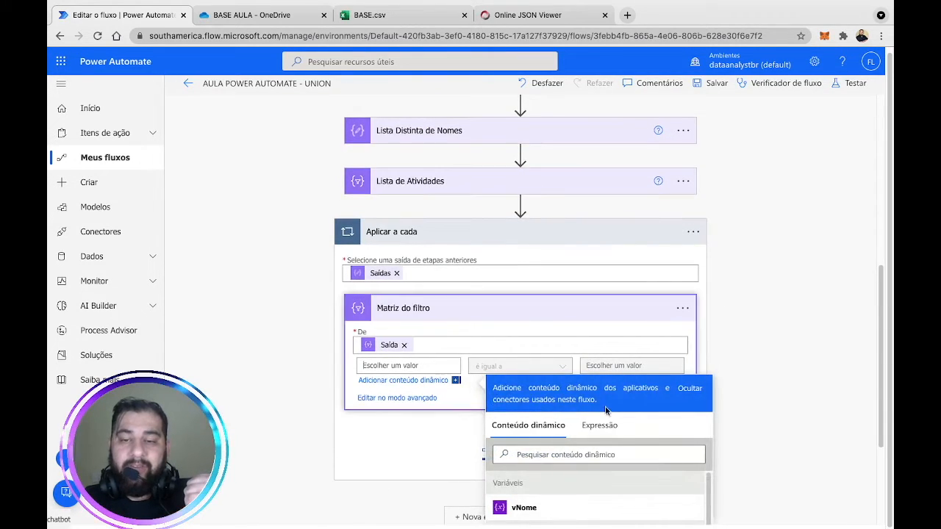
{"action": "left_click", "coordinate": [597, 436]}
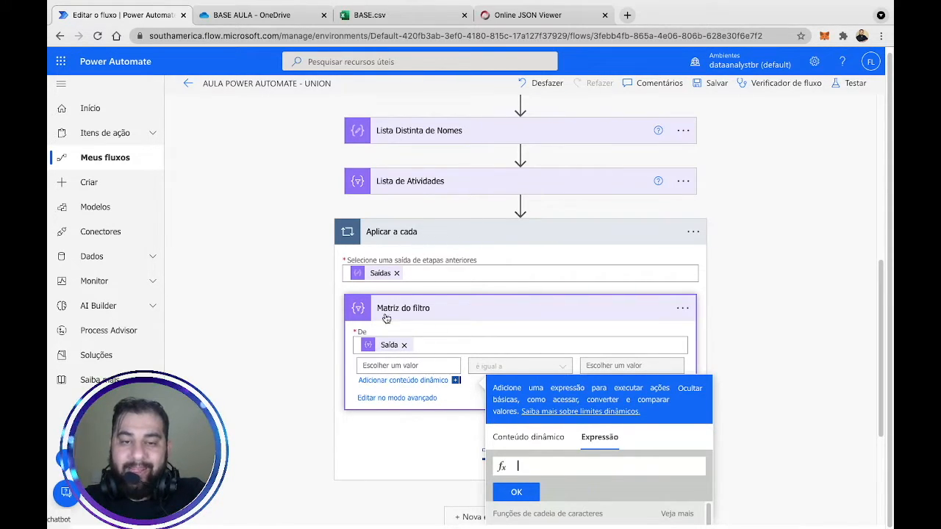
{"action": "type", "text": "item()"}
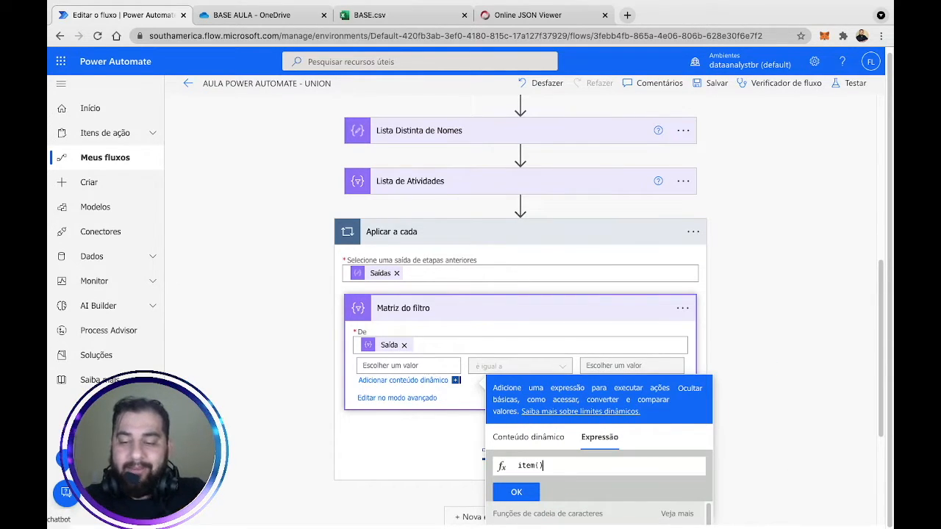
{"action": "type", "text": "['Nome"}
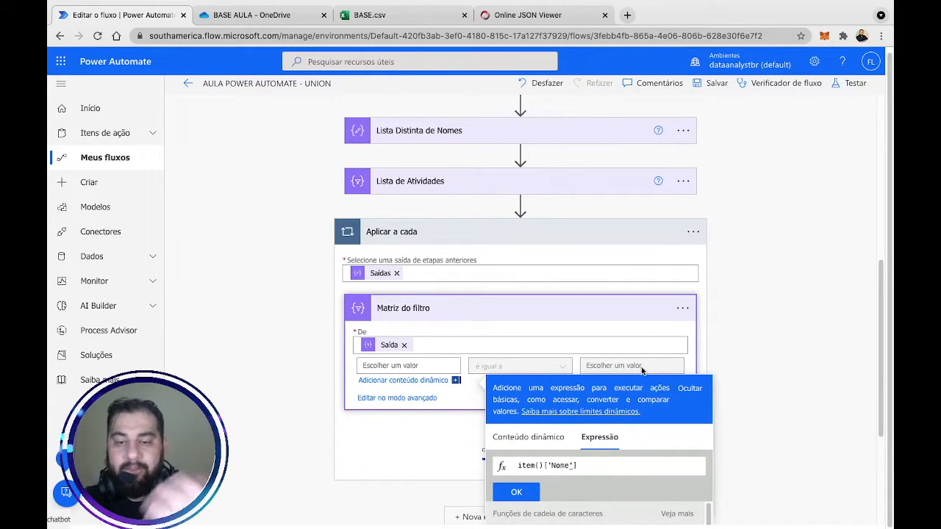
{"action": "left_click", "coordinate": [516, 492]}
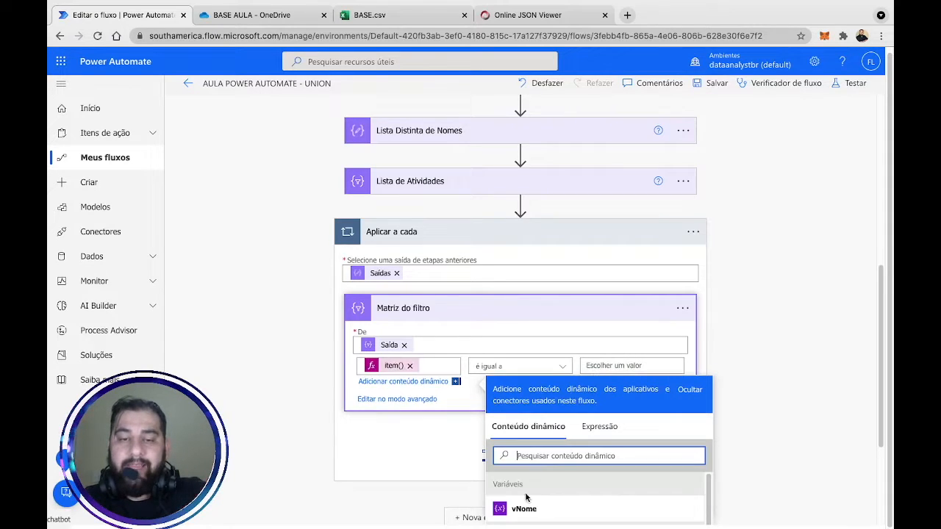
{"action": "left_click", "coordinate": [537, 183]}
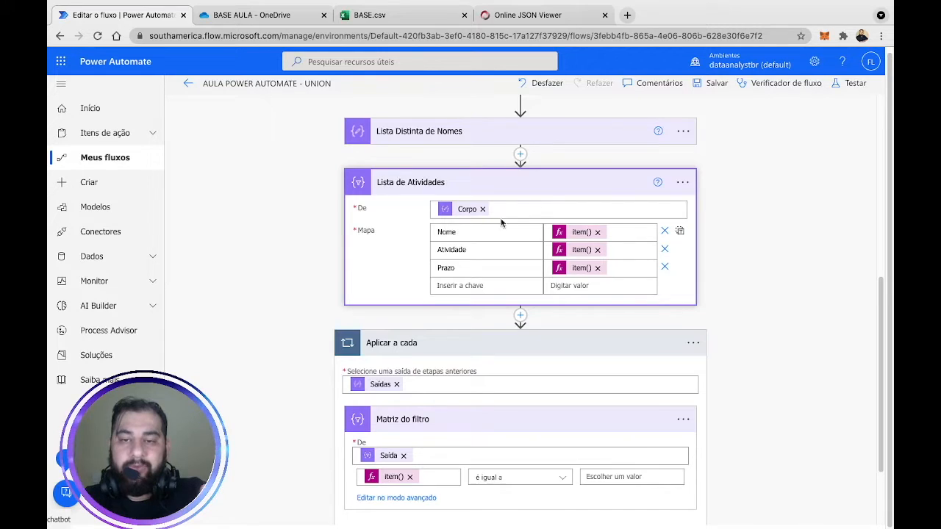
{"action": "left_click", "coordinate": [542, 193]}
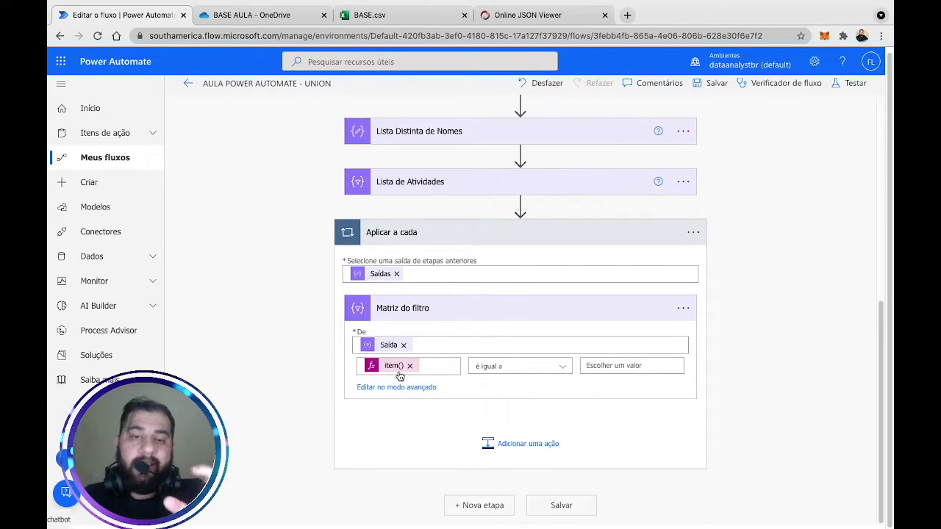
Set the filter's right-hand value to Item atual, completing item()['Nome'] é igual a Item atual.
{"action": "left_click", "coordinate": [615, 369]}
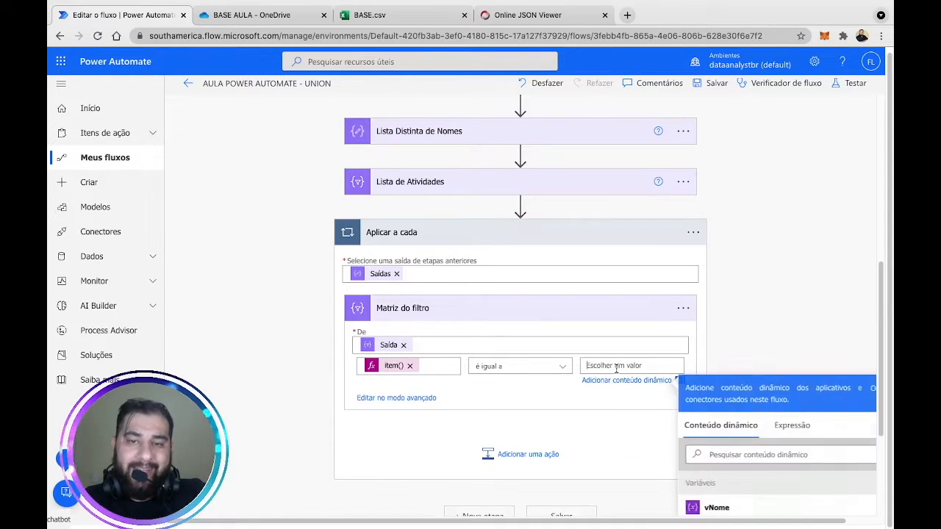
{"action": "scroll", "coordinate": [812, 365], "scroll_direction": "down", "scroll_amount": 1}
{"action": "scroll", "coordinate": [801, 441], "scroll_direction": "down", "scroll_amount": 6}
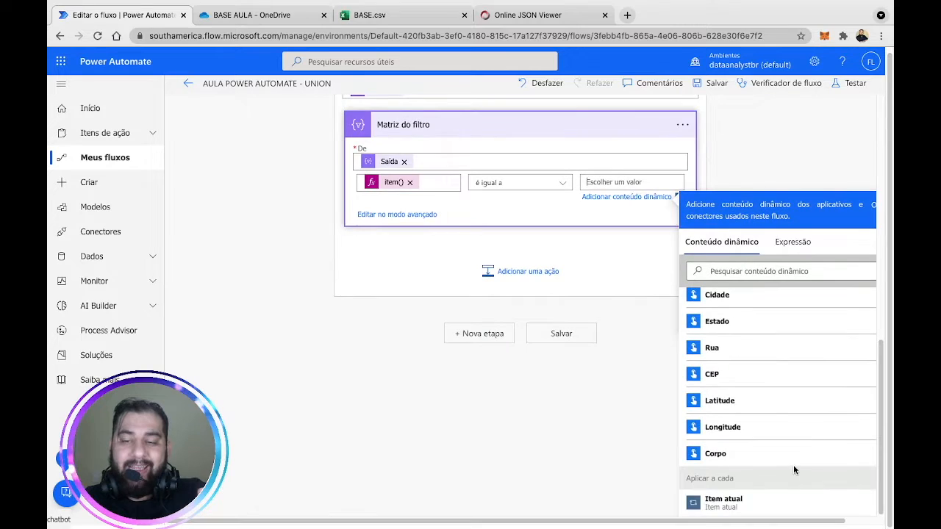
{"action": "left_click", "coordinate": [733, 499]}
{"action": "left_click", "coordinate": [792, 147]}
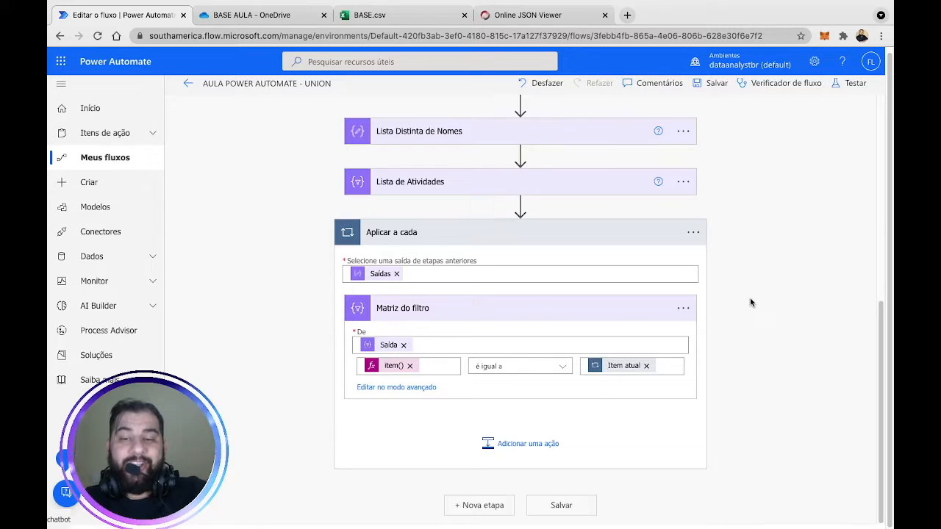
Add a Criar Tabela HTML action from Operação de Dados inside the loop.
{"action": "left_click", "coordinate": [547, 441]}
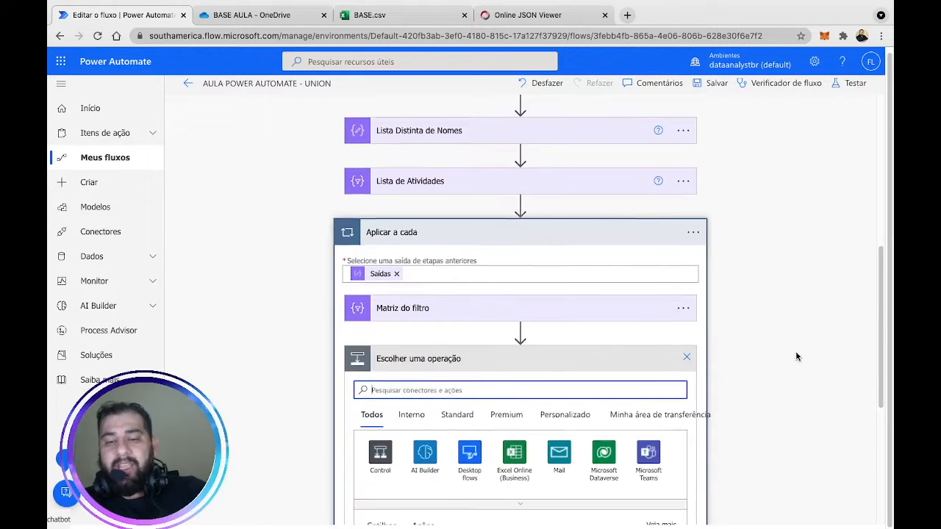
{"action": "type", "text": "compor"}
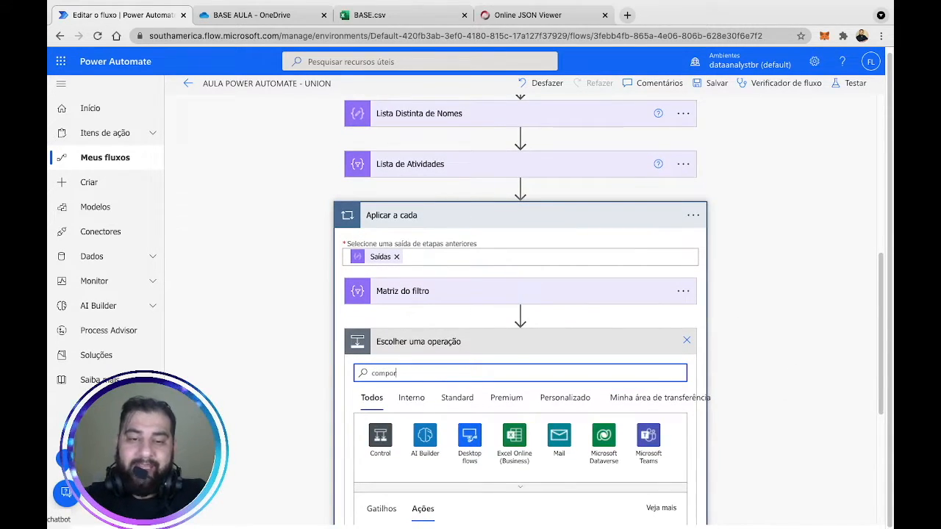
{"action": "left_click", "coordinate": [391, 439]}
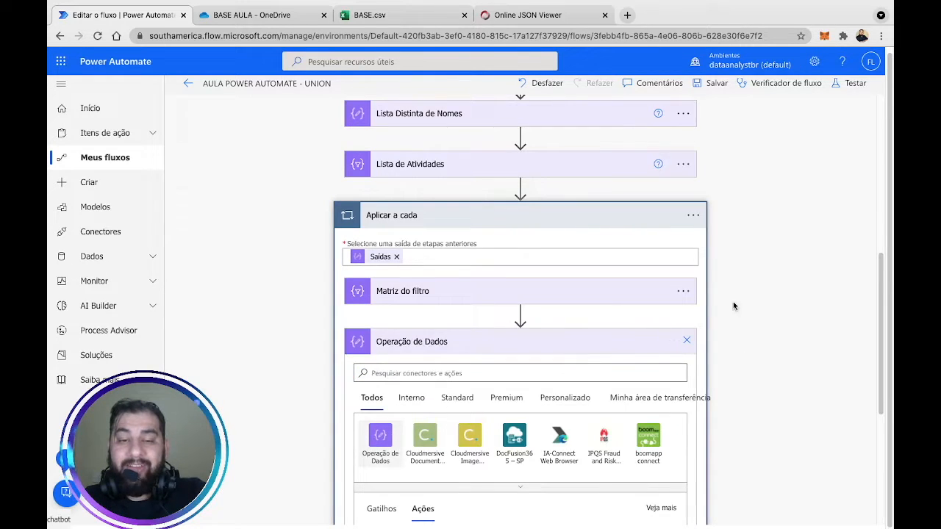
{"action": "scroll", "coordinate": [775, 299], "scroll_direction": "down", "scroll_amount": 3}
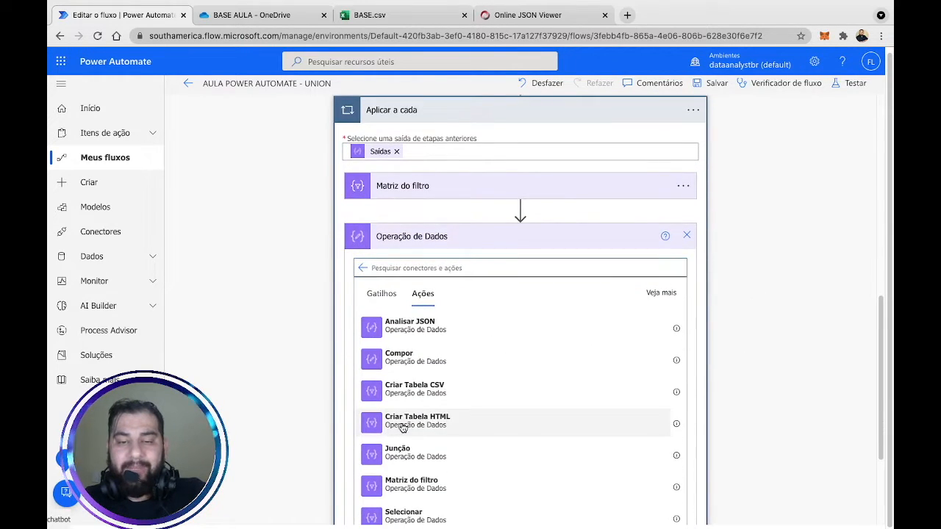
{"action": "left_click", "coordinate": [402, 428]}
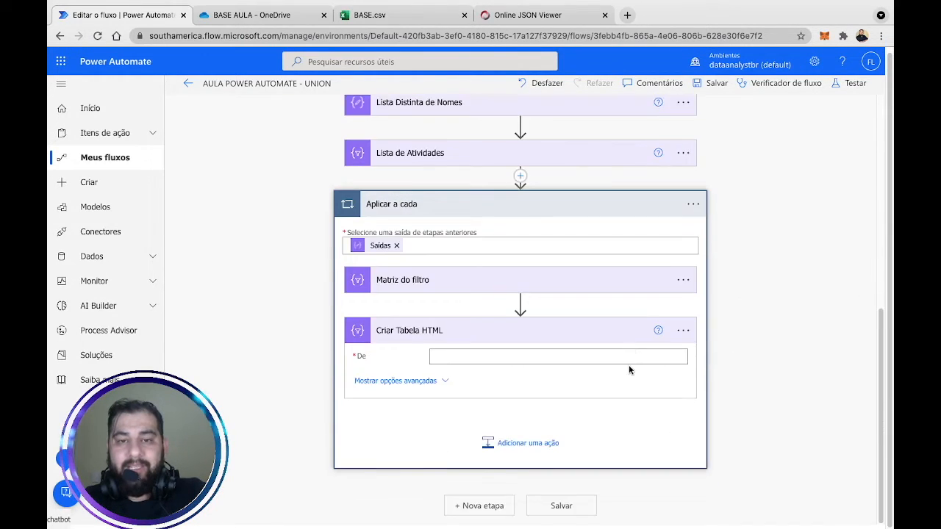
Set the table's De field to the filter's Corpo output and check its column options.
{"action": "left_click", "coordinate": [583, 360]}
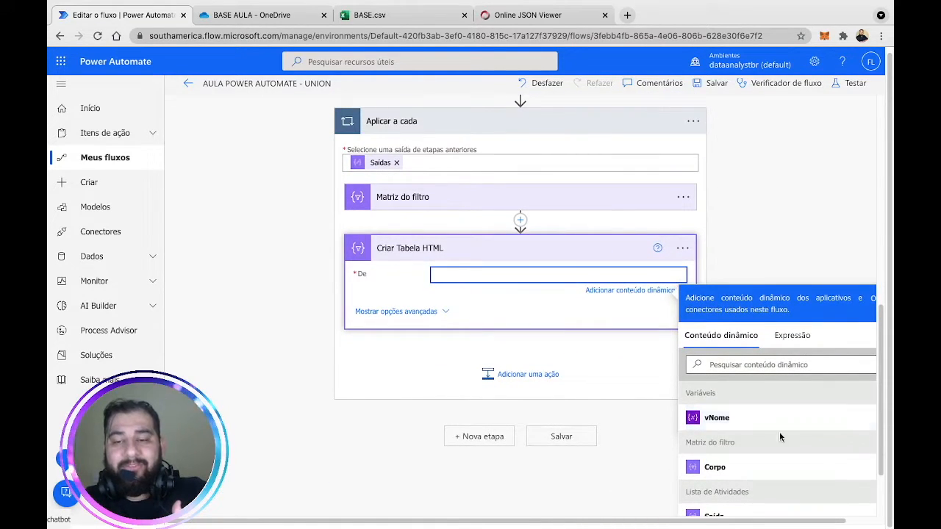
{"action": "left_click", "coordinate": [735, 476]}
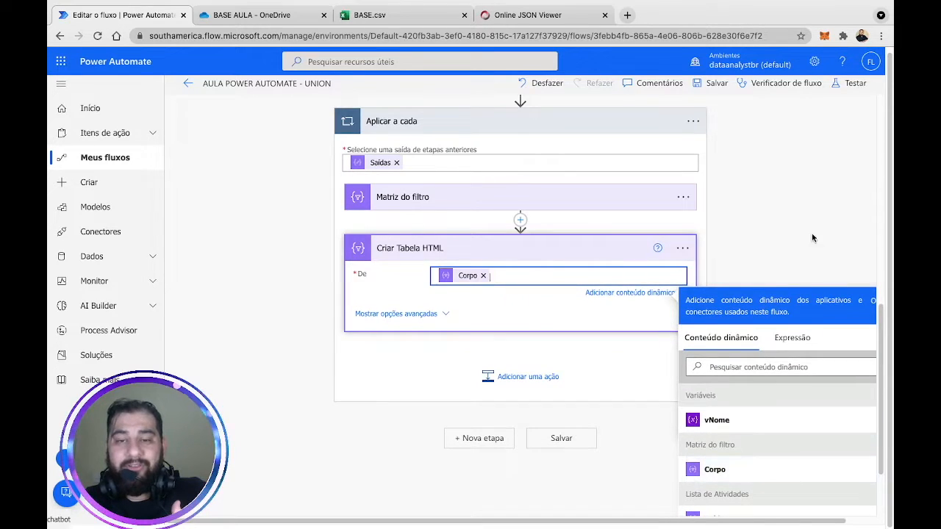
{"action": "left_click", "coordinate": [811, 219]}
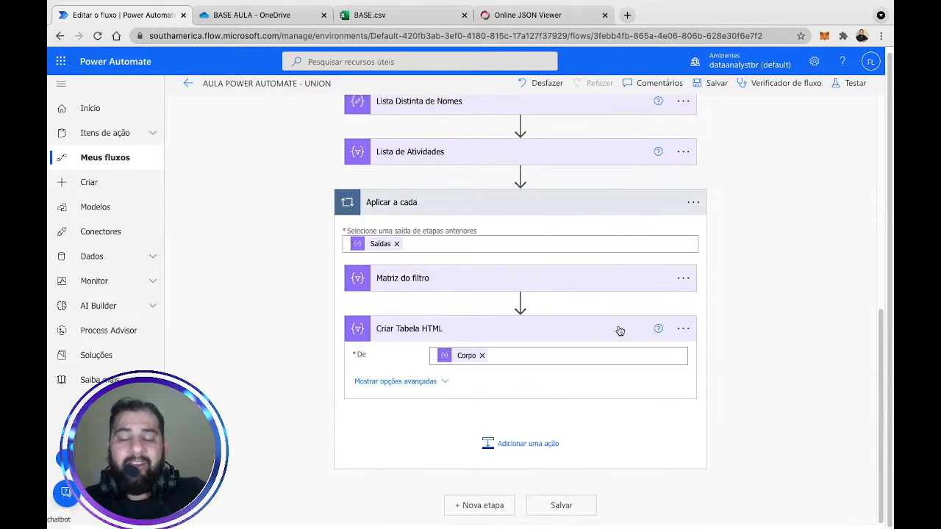
{"action": "left_click", "coordinate": [446, 382]}
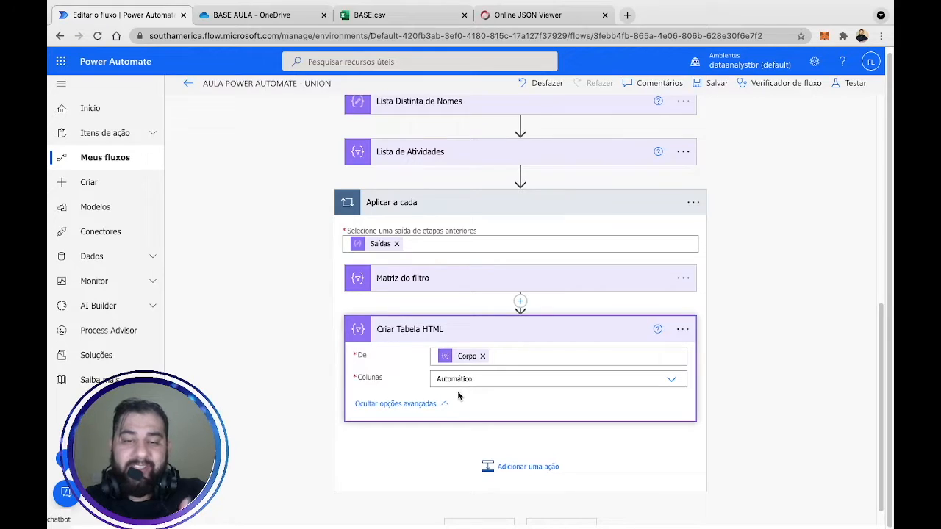
{"action": "left_click", "coordinate": [448, 404]}
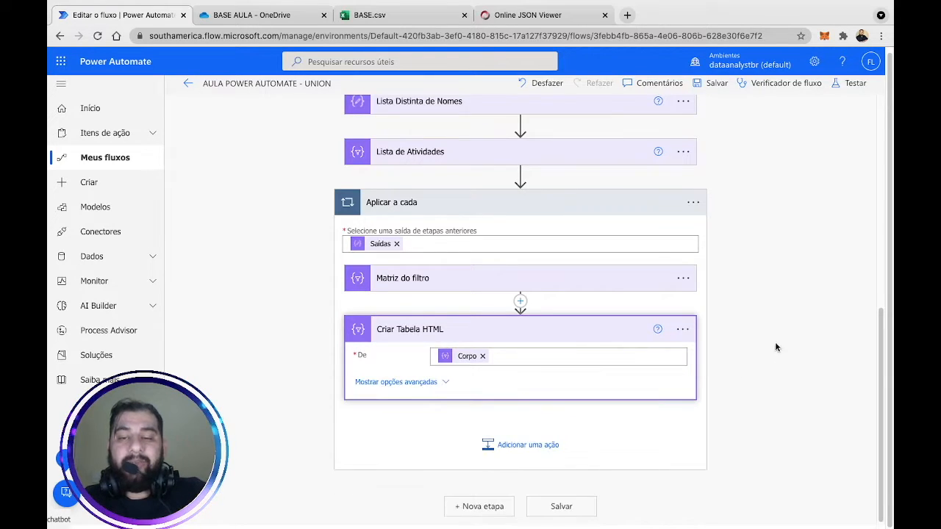
{"action": "left_click", "coordinate": [802, 323]}
{"action": "left_click", "coordinate": [518, 445]}
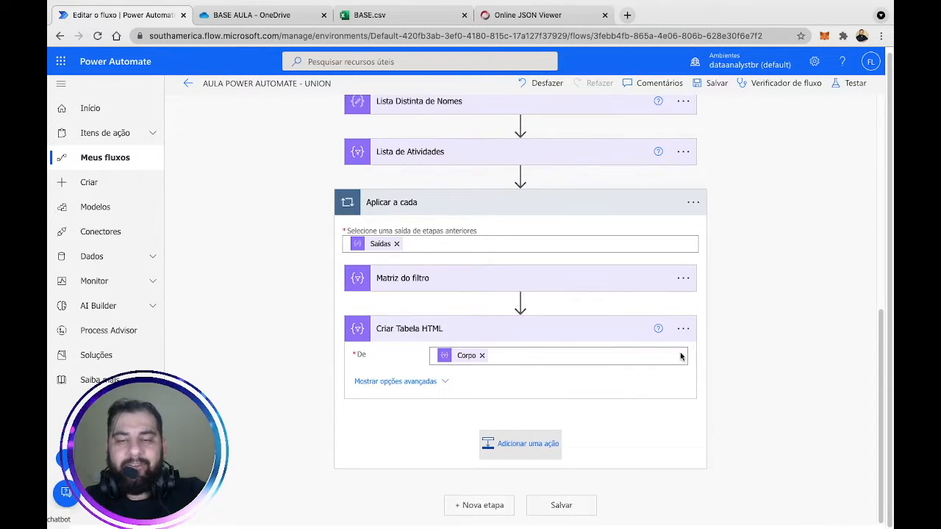
Pick the Office 365 Outlook connector for the new loop action, then switch to BASE.csv.
{"action": "type", "text": "outlo"}
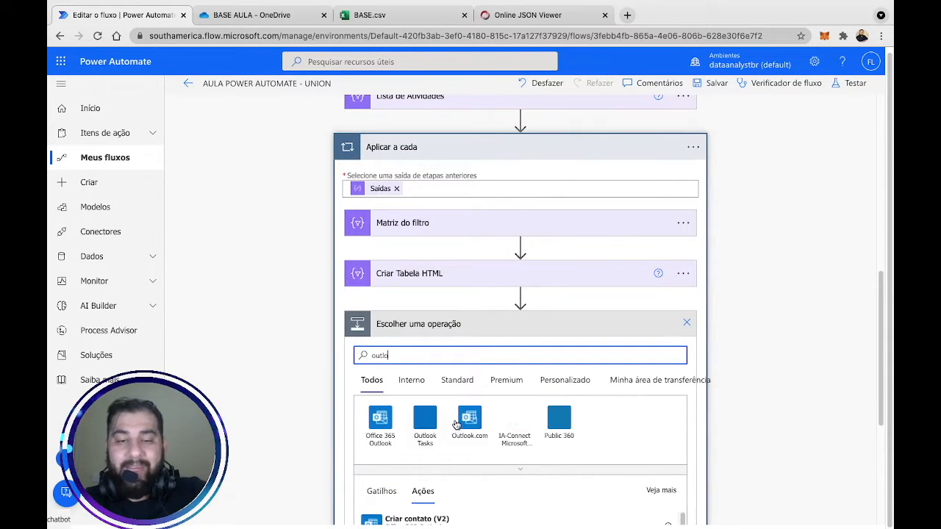
{"action": "left_click", "coordinate": [380, 423]}
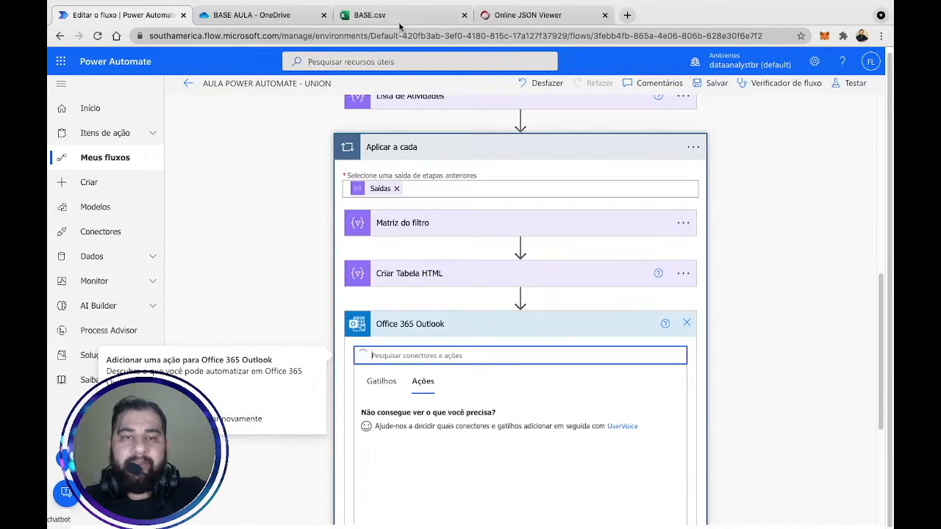
{"action": "left_click", "coordinate": [382, 15]}
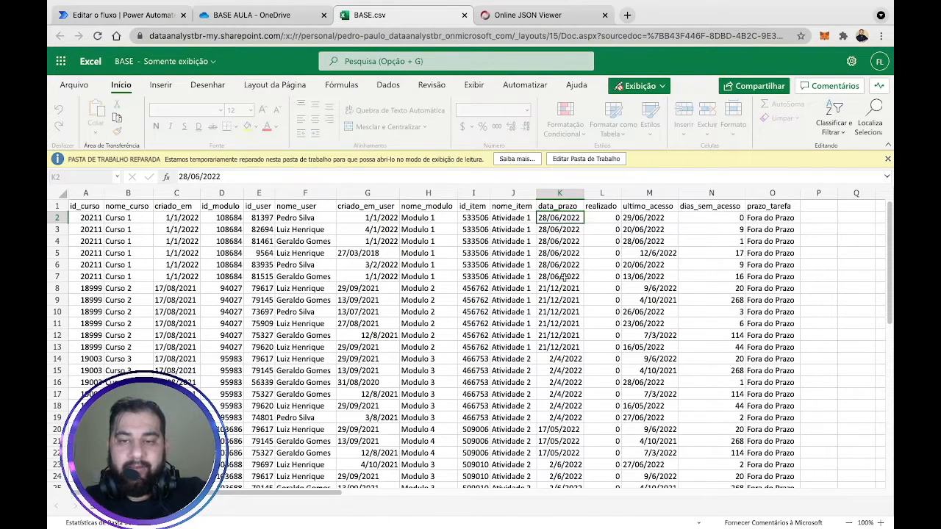
Highlight sample activity rows in BASE.csv and their Fora do Prazo status, then return to the flow.
{"action": "left_click", "coordinate": [513, 250]}
{"action": "left_click_drag", "start_coordinate": [267, 229], "coordinate": [711, 275]}
{"action": "left_click", "coordinate": [768, 252]}
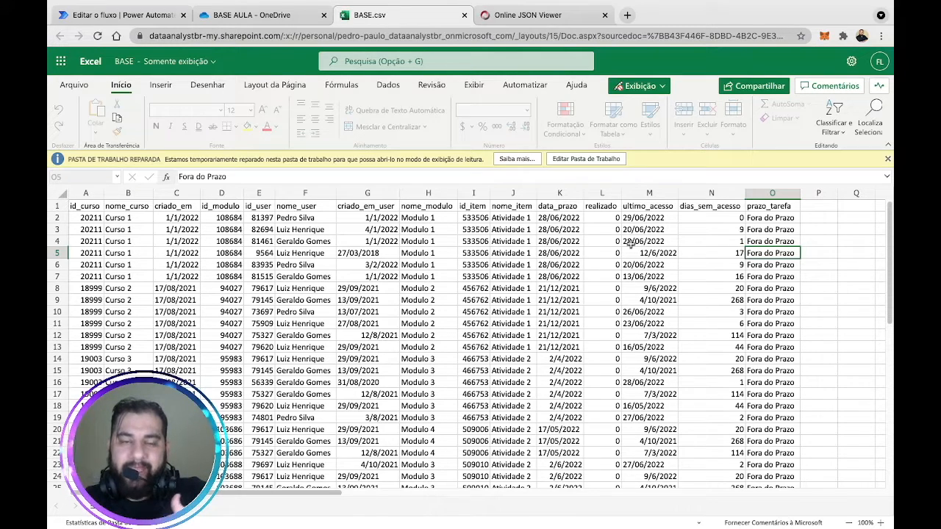
{"action": "left_click_drag", "start_coordinate": [280, 219], "coordinate": [788, 240]}
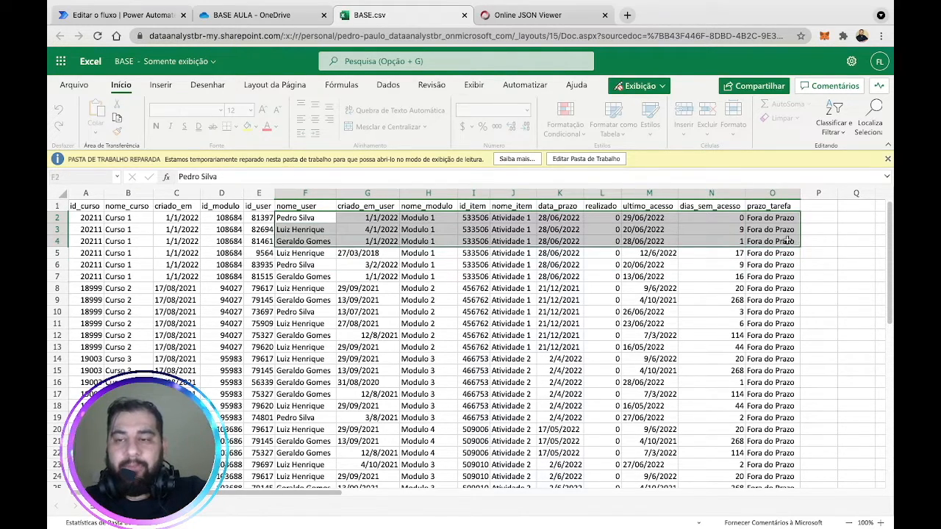
{"action": "left_click", "coordinate": [817, 218]}
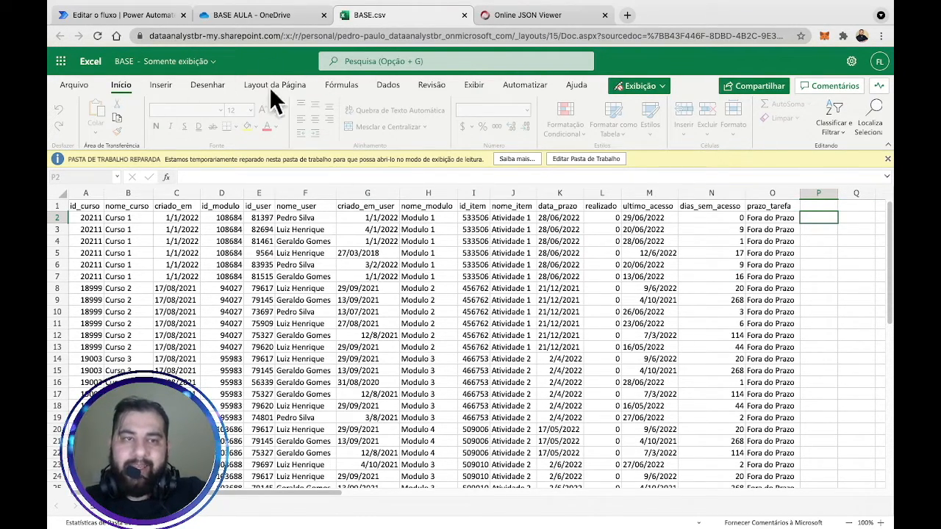
{"action": "left_click", "coordinate": [124, 15]}
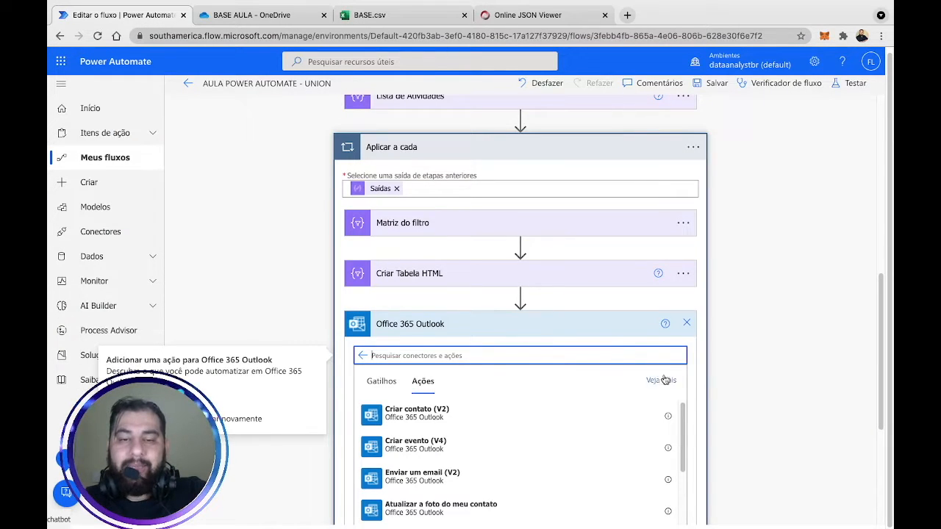
Add Enviar um email (V2) and set Para to the suggested contact's e-mail address.
{"action": "scroll", "coordinate": [788, 322], "scroll_direction": "down", "scroll_amount": 2}
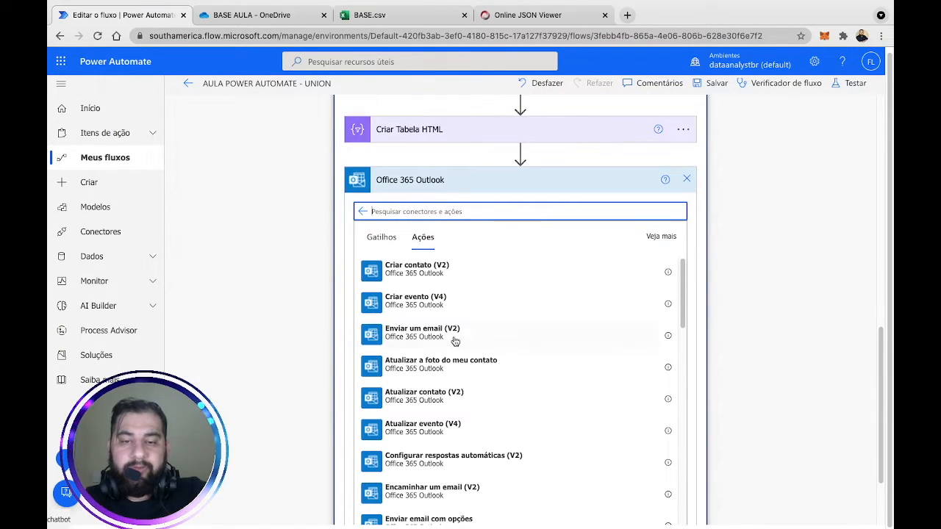
{"action": "left_click", "coordinate": [497, 338]}
{"action": "left_click", "coordinate": [658, 292]}
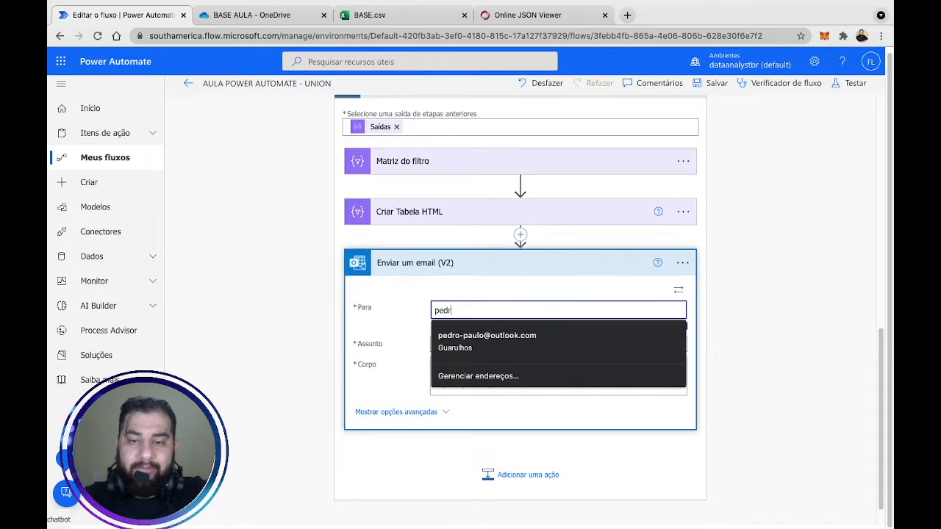
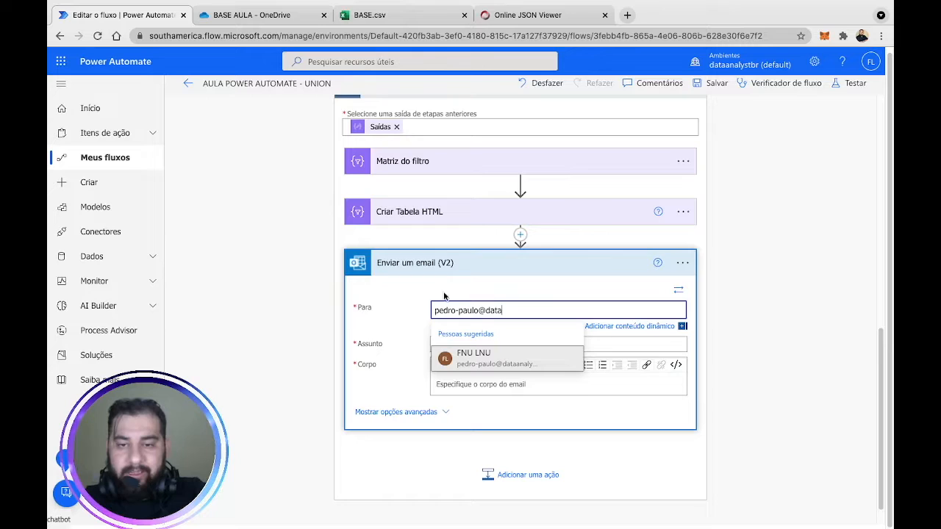
{"action": "left_click", "coordinate": [514, 358]}
{"action": "scroll", "coordinate": [762, 255], "scroll_direction": "down", "scroll_amount": 1}
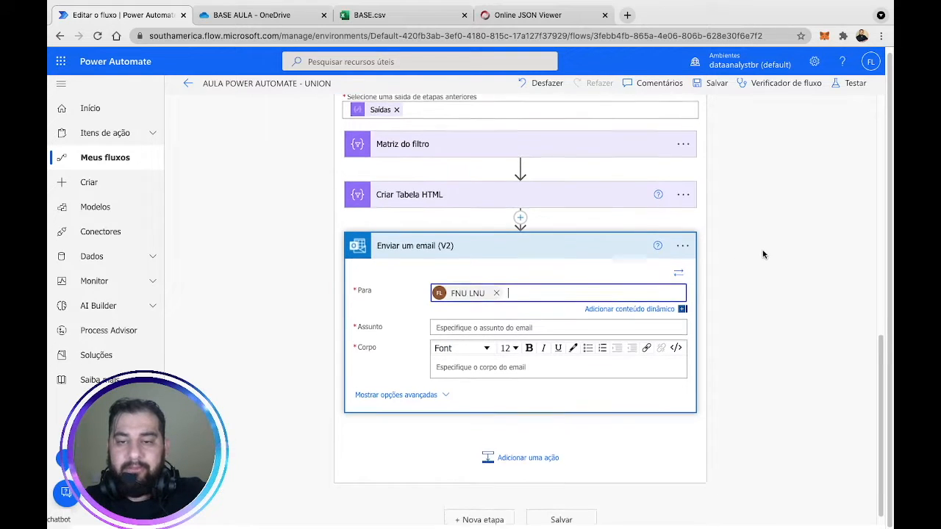
{"action": "scroll", "coordinate": [763, 255], "scroll_direction": "down", "scroll_amount": 1}
Set the email subject to 'Lista de atividades pendentes!'.
{"action": "left_click", "coordinate": [510, 314]}
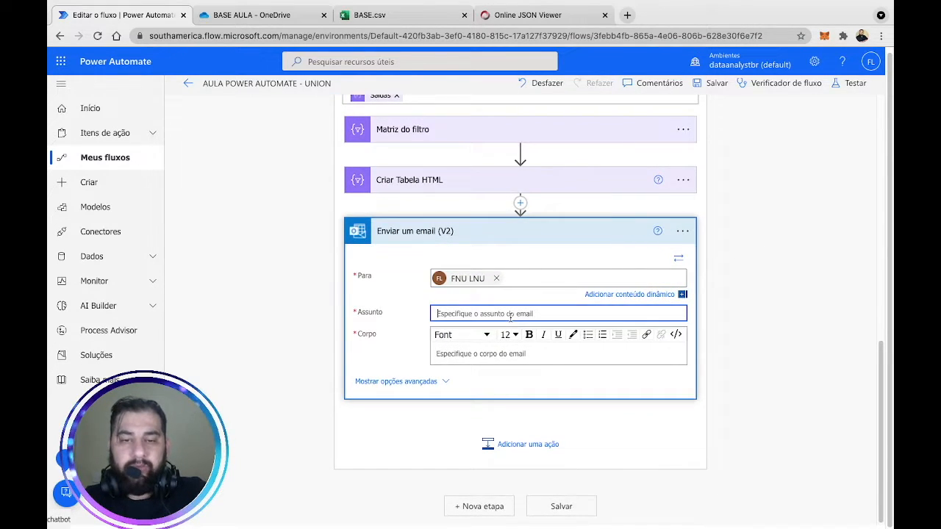
{"action": "type", "text": "Lista de atividades pendentes"}
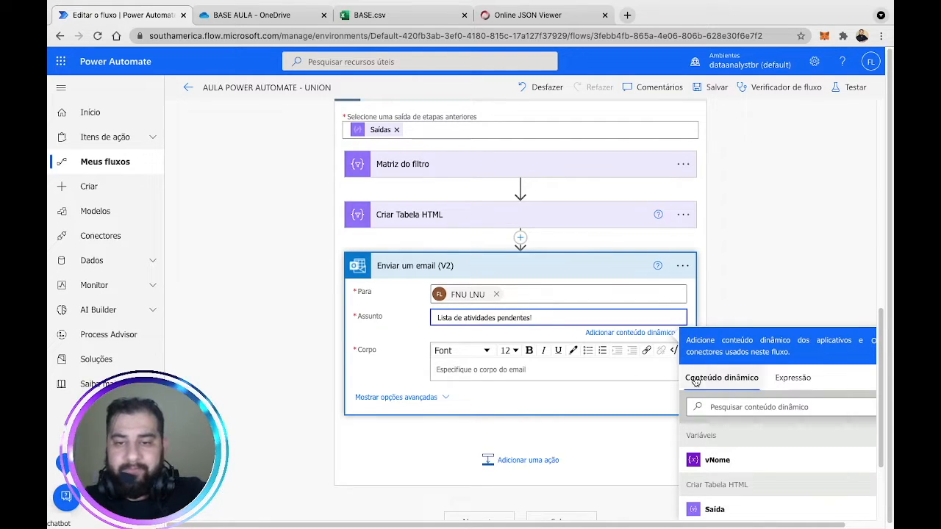
{"action": "left_click", "coordinate": [755, 253]}
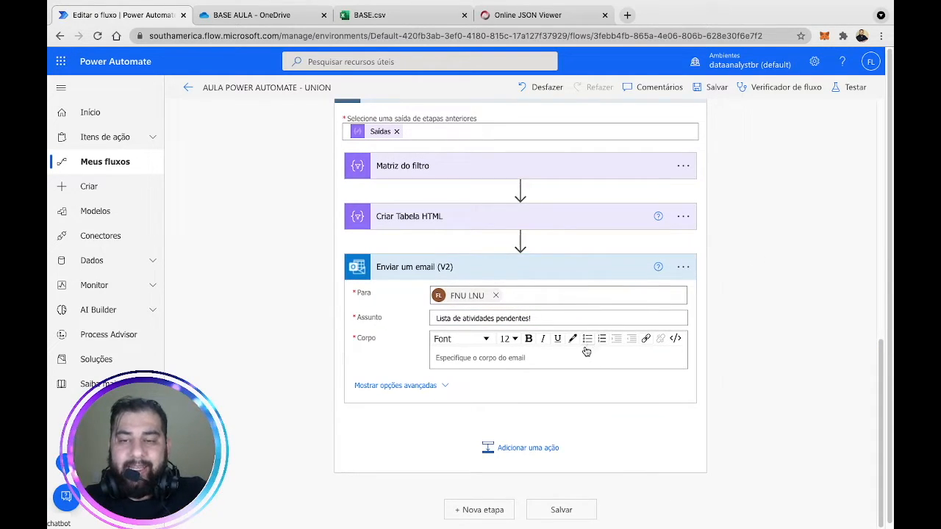
Start the email body with 'Prezado' followed by the Item atual loop value.
{"action": "left_click", "coordinate": [550, 361]}
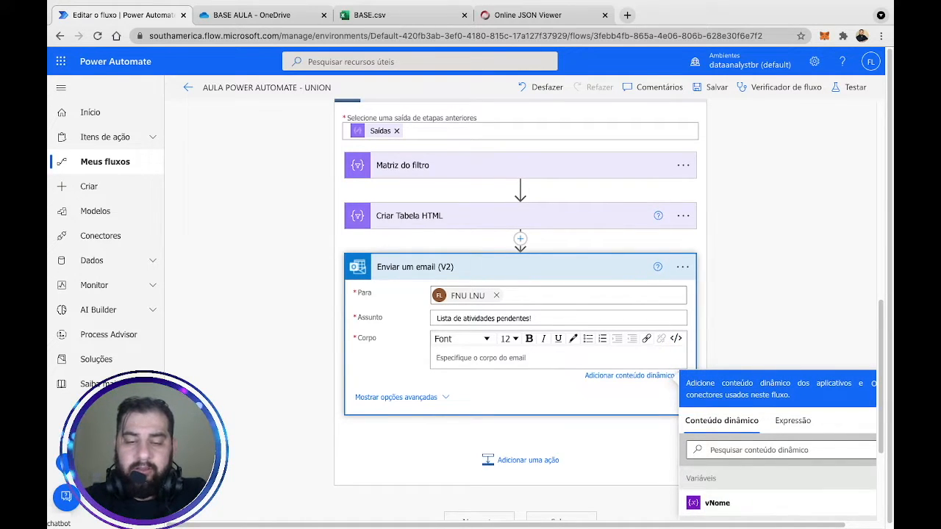
{"action": "type", "text": "Prezado"}
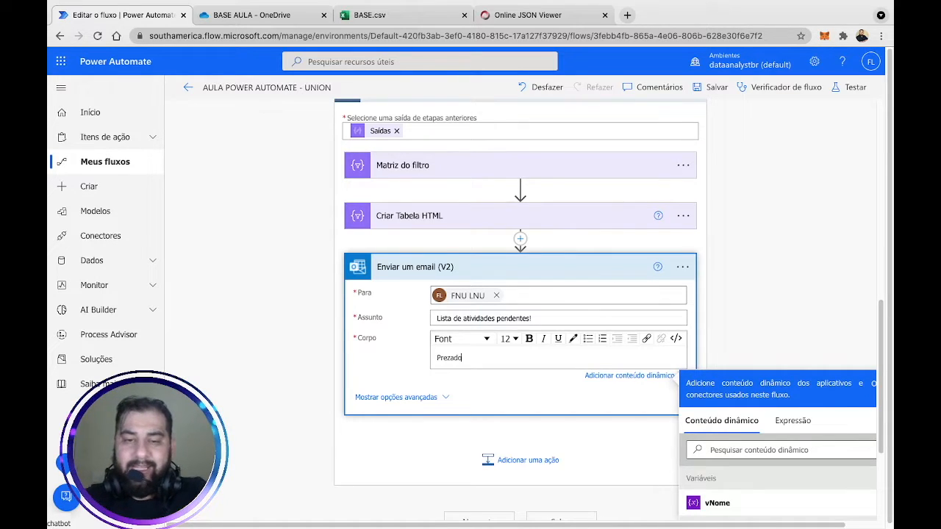
{"action": "scroll", "coordinate": [810, 290], "scroll_direction": "down", "scroll_amount": 3}
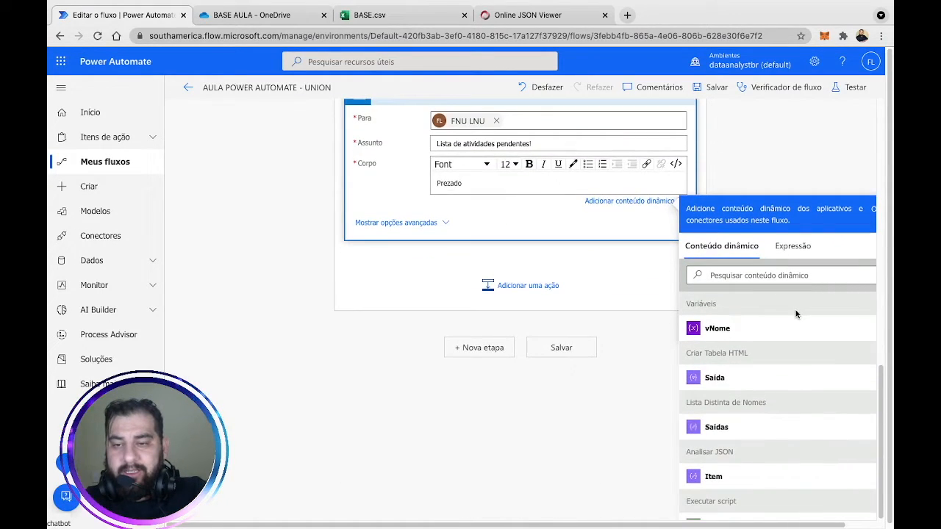
{"action": "scroll", "coordinate": [777, 425], "scroll_direction": "down", "scroll_amount": 3}
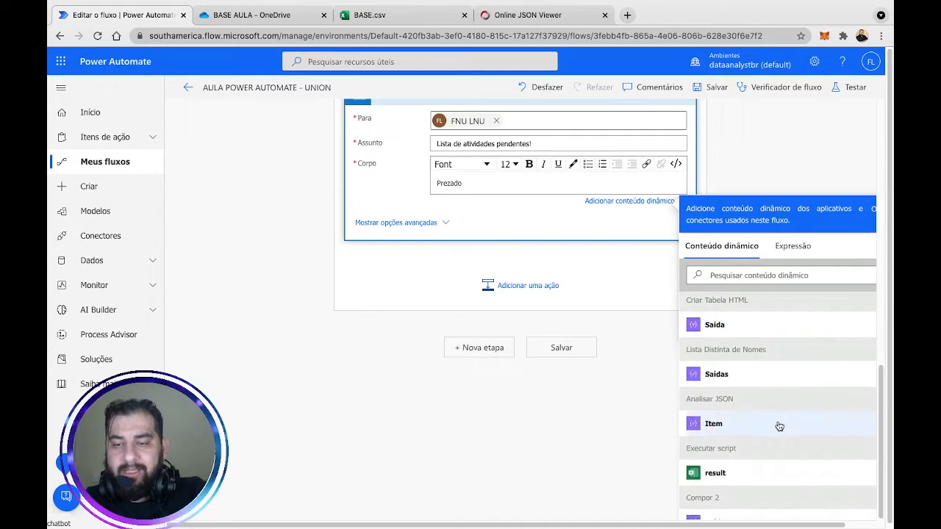
{"action": "scroll", "coordinate": [779, 426], "scroll_direction": "down", "scroll_amount": 4}
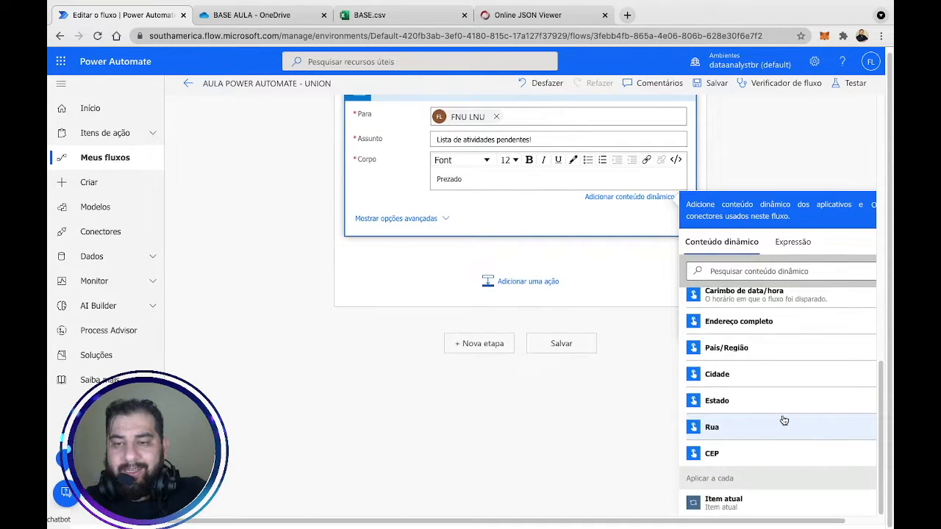
{"action": "scroll", "coordinate": [783, 422], "scroll_direction": "up", "scroll_amount": 2}
{"action": "scroll", "coordinate": [785, 412], "scroll_direction": "up", "scroll_amount": 3}
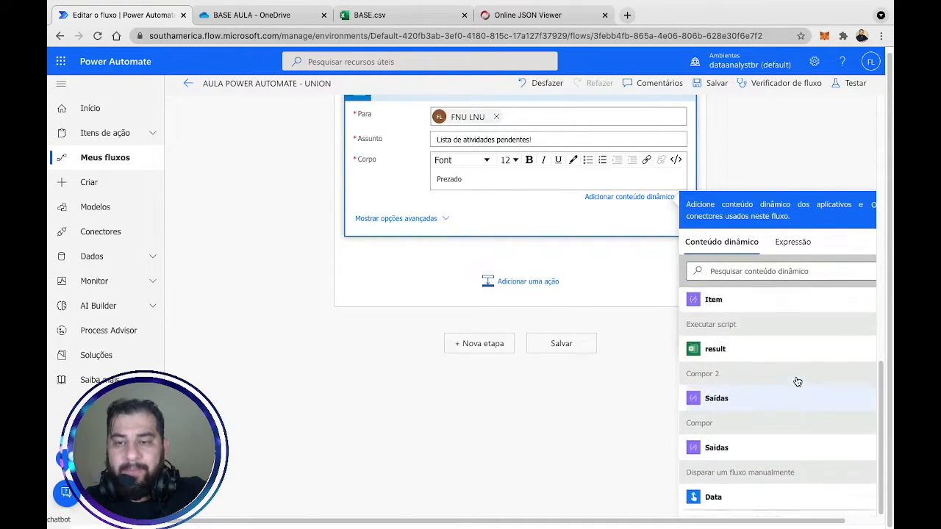
{"action": "scroll", "coordinate": [784, 426], "scroll_direction": "down", "scroll_amount": 5}
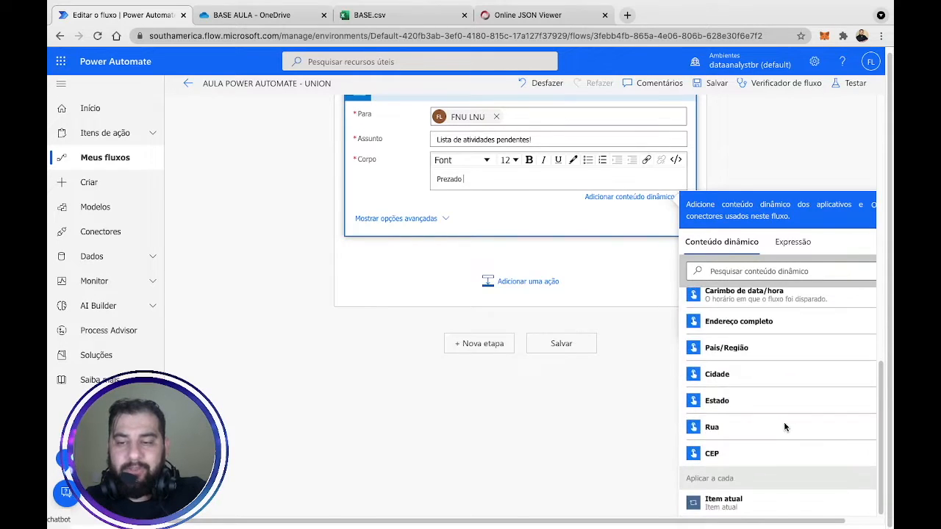
{"action": "left_click", "coordinate": [779, 507]}
{"action": "left_click", "coordinate": [773, 154]}
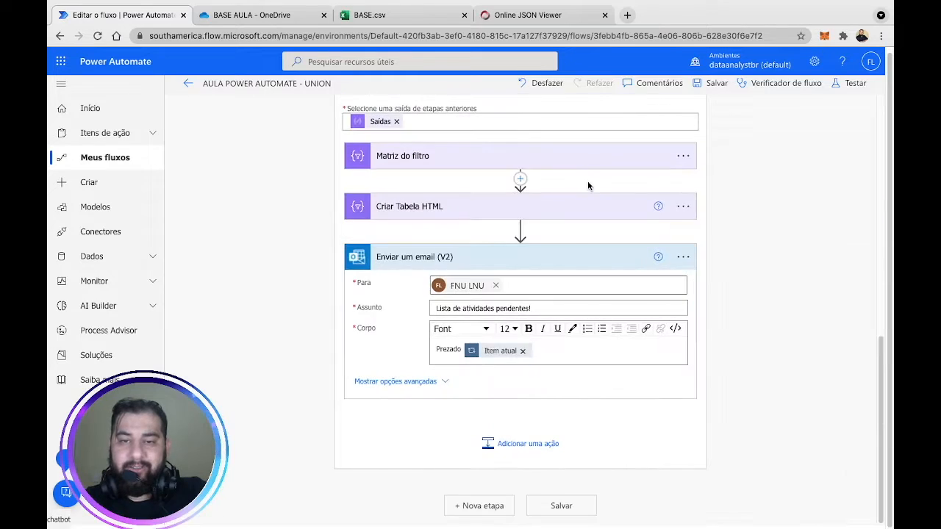
Add 'Notamos que você possui atividades pendentes, precisa de ajuda?' and the 'Atenciosamente.' sign-off.
{"action": "left_click", "coordinate": [547, 353]}
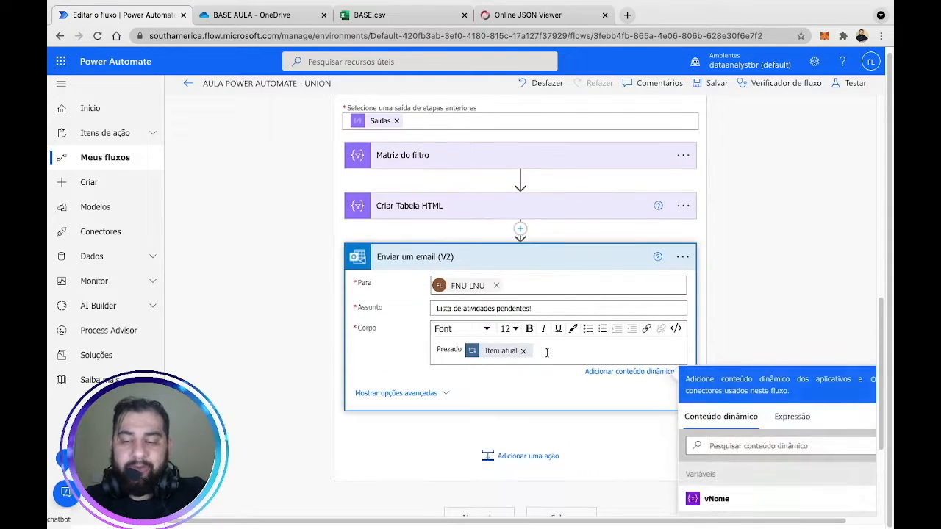
{"action": "key", "text": "Return"}
{"action": "key", "text": "Return"}
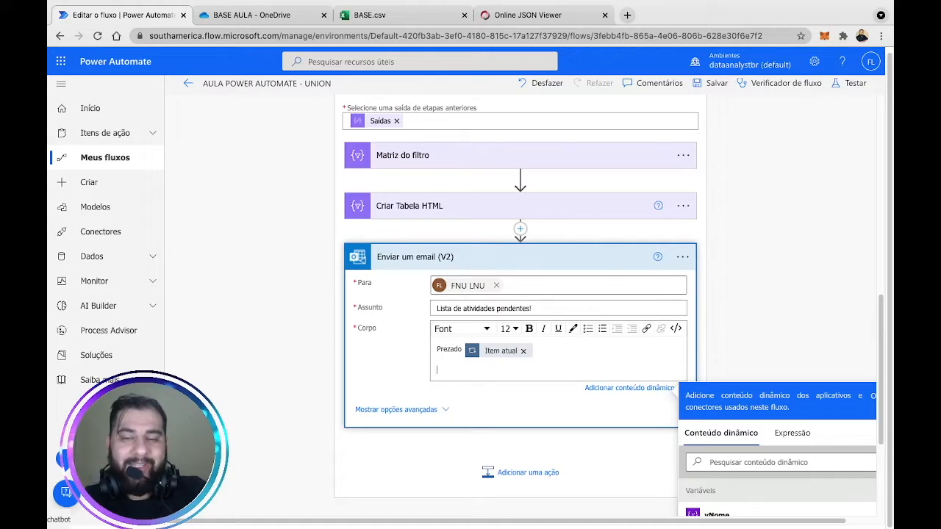
{"action": "type", "text": "Notamos que voce"}
{"action": "key", "text": "BackSpace"}
{"action": "type", "text": "e"}
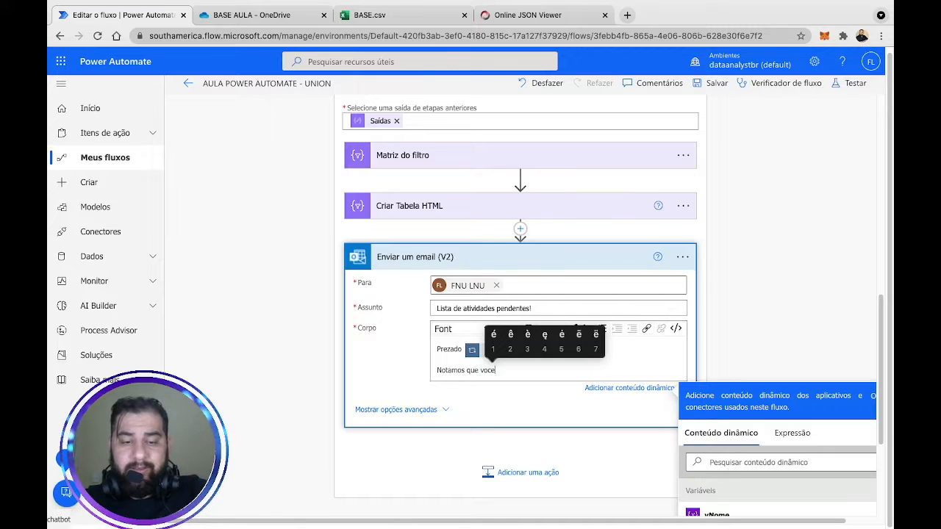
{"action": "type", "text": "2"}
{"action": "type", "text": " possui atividades pe"}
{"action": "type", "text": "ndent"}
{"action": "type", "text": "es, precisa de ajuda"}
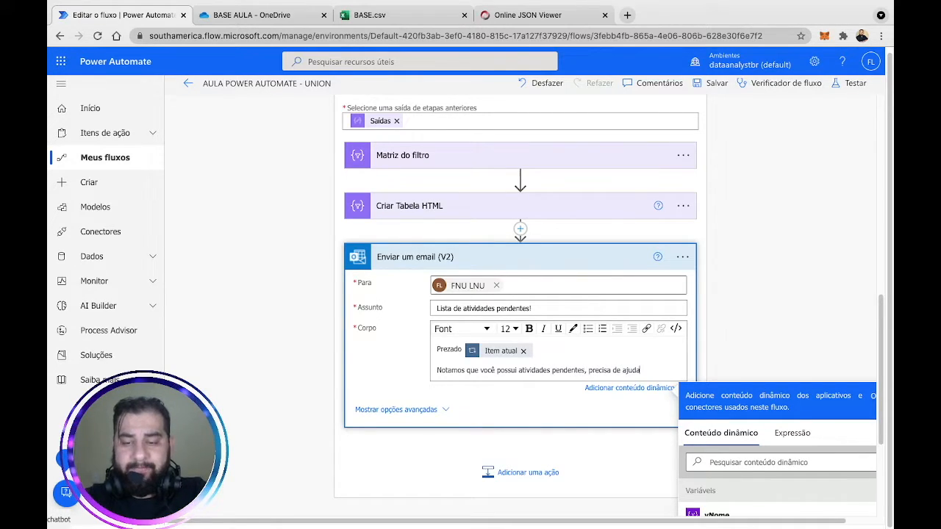
{"action": "type", "text": "?"}
{"action": "key", "text": "Return"}
{"action": "key", "text": "Return"}
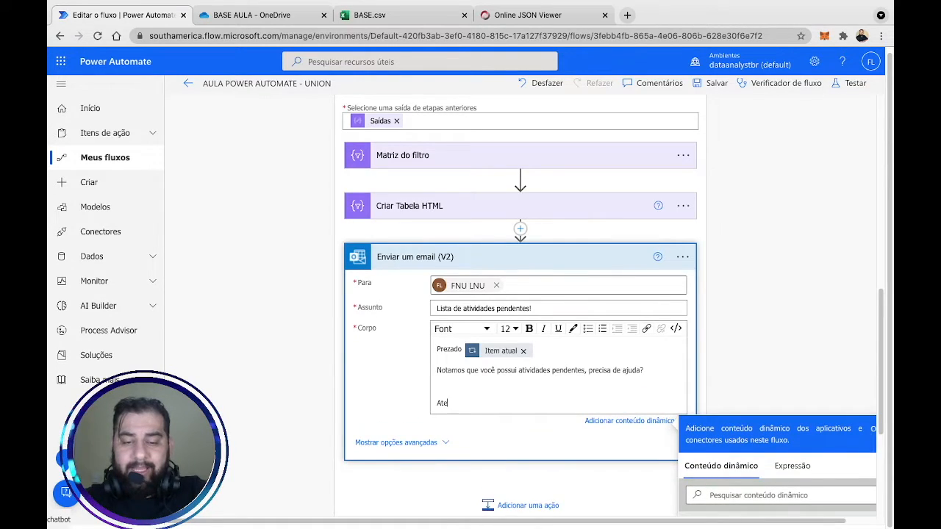
{"action": "type", "text": "Atenciosamente."}
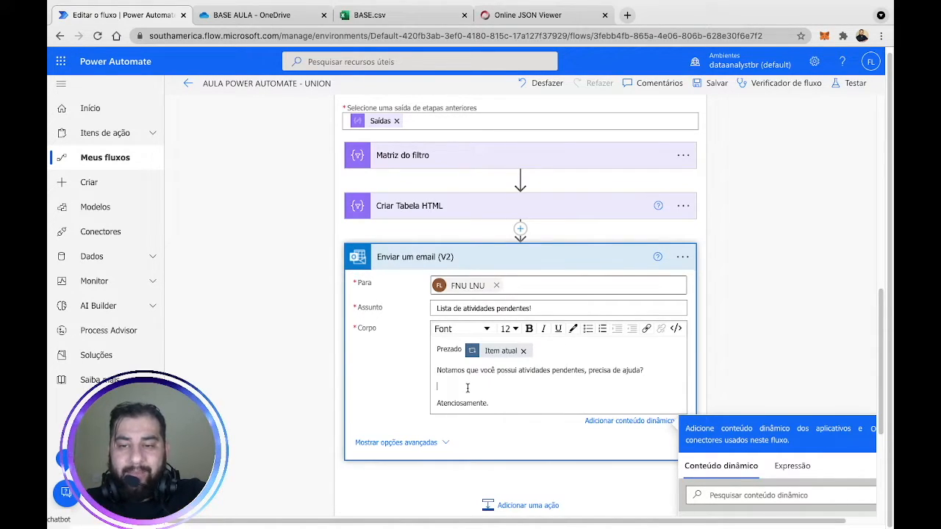
{"action": "left_click", "coordinate": [438, 390]}
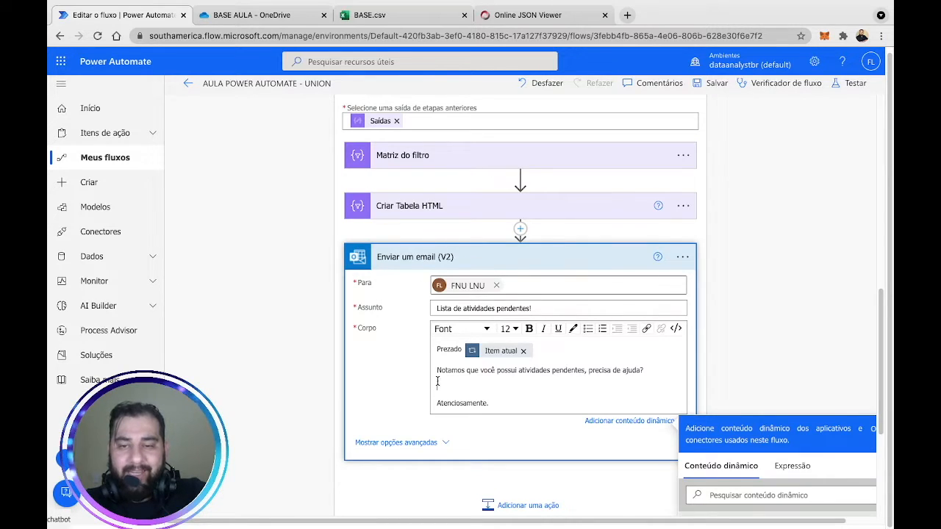
In the body's HTML view, turn a <br> into <table></table> holding the Criar Tabela HTML Saída.
{"action": "left_click", "coordinate": [676, 329]}
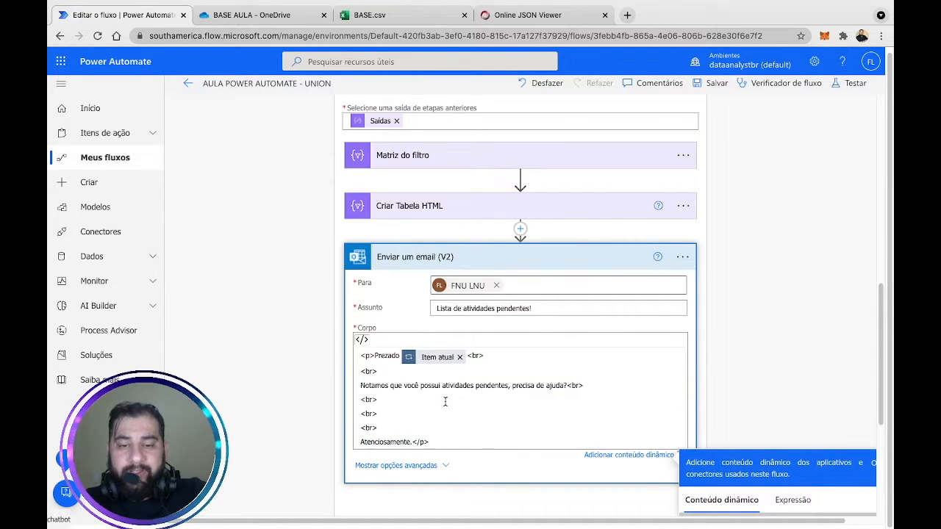
{"action": "key", "text": "BackSpace"}
{"action": "key", "text": "BackSpace"}
{"action": "type", "text": "table"}
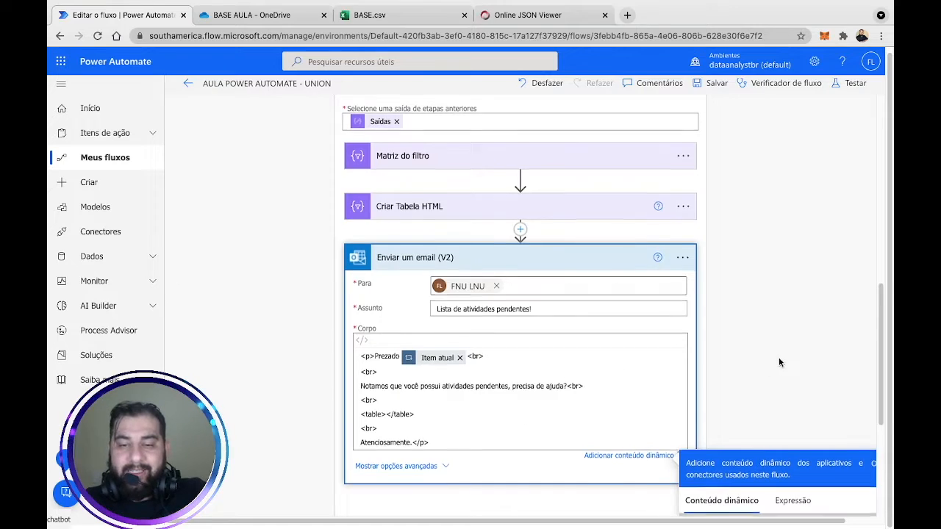
{"action": "scroll", "coordinate": [778, 357], "scroll_direction": "up", "scroll_amount": 1}
{"action": "scroll", "coordinate": [776, 397], "scroll_direction": "down", "scroll_amount": 3}
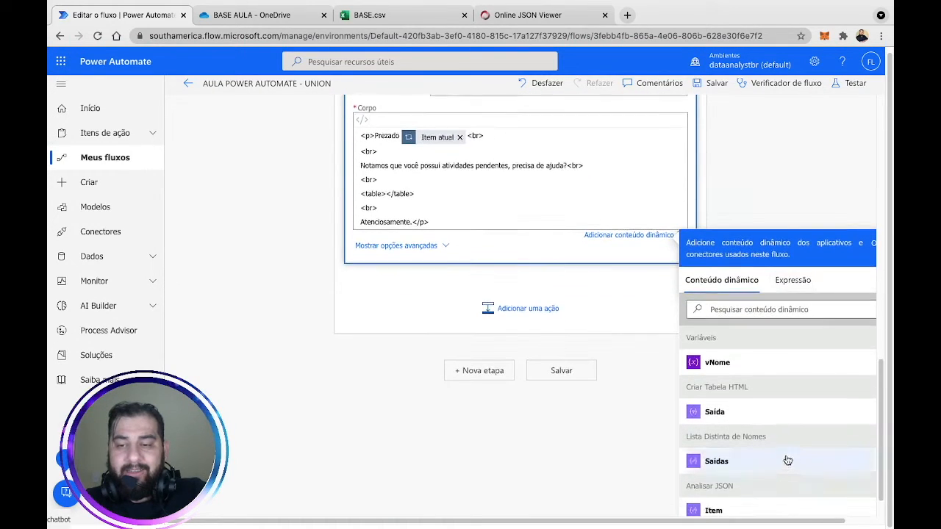
{"action": "left_click", "coordinate": [754, 412]}
{"action": "left_click", "coordinate": [781, 169]}
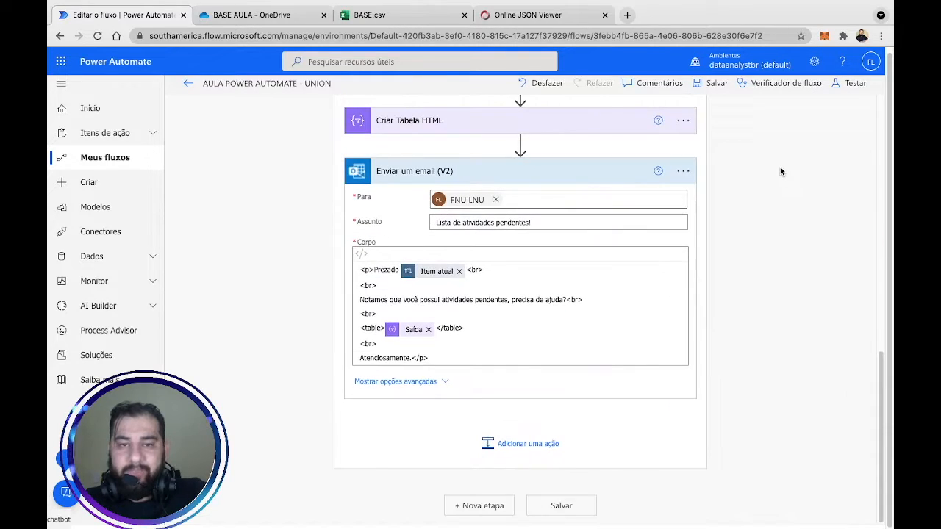
Save the flow and launch a manually triggered test run.
{"action": "left_click", "coordinate": [716, 83]}
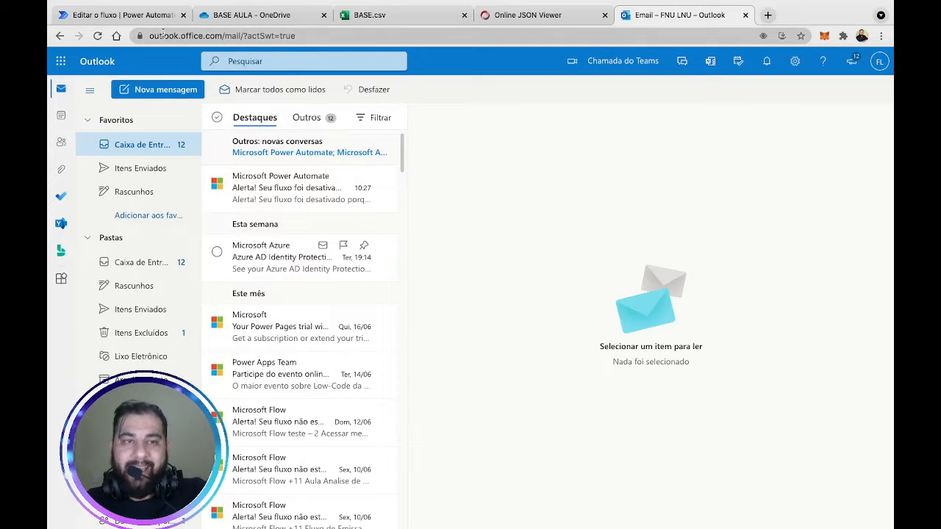
{"action": "left_click", "coordinate": [139, 14]}
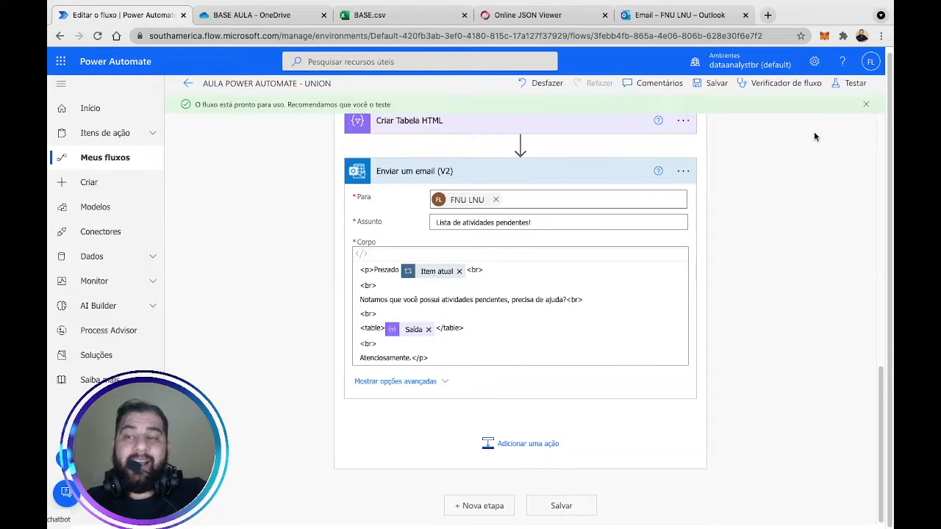
{"action": "left_click", "coordinate": [850, 87]}
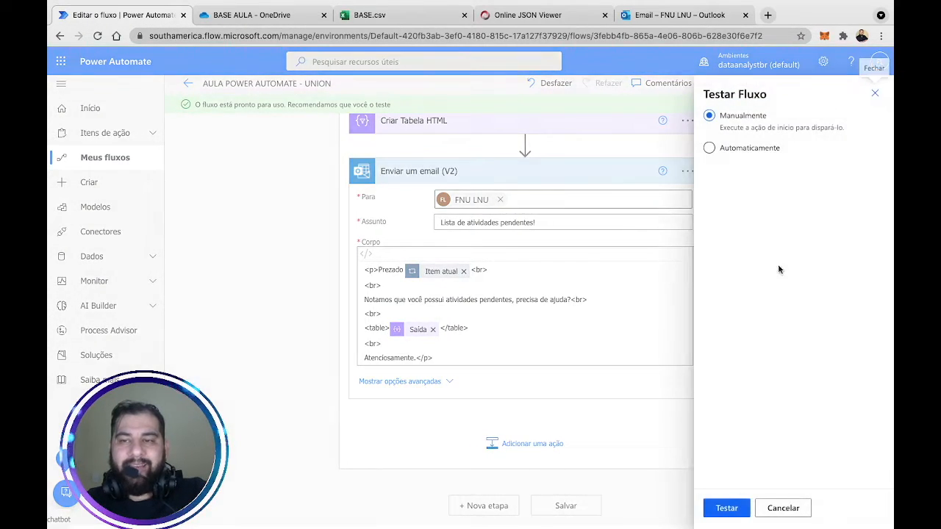
{"action": "left_click", "coordinate": [727, 508]}
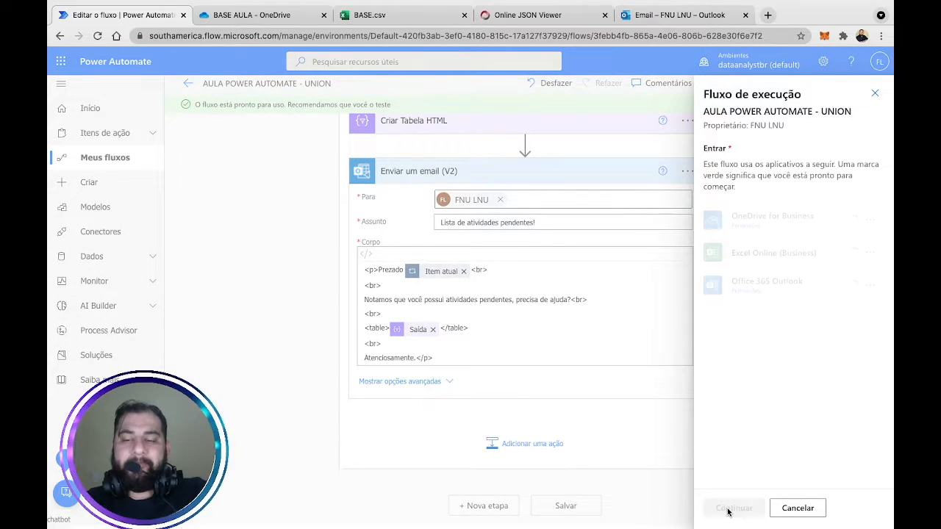
{"action": "left_click", "coordinate": [728, 510]}
{"action": "left_click", "coordinate": [728, 509]}
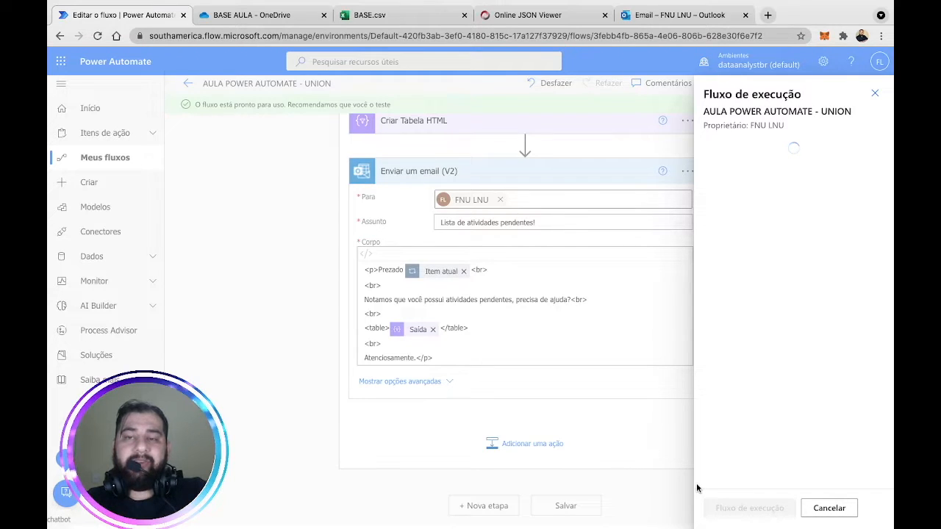
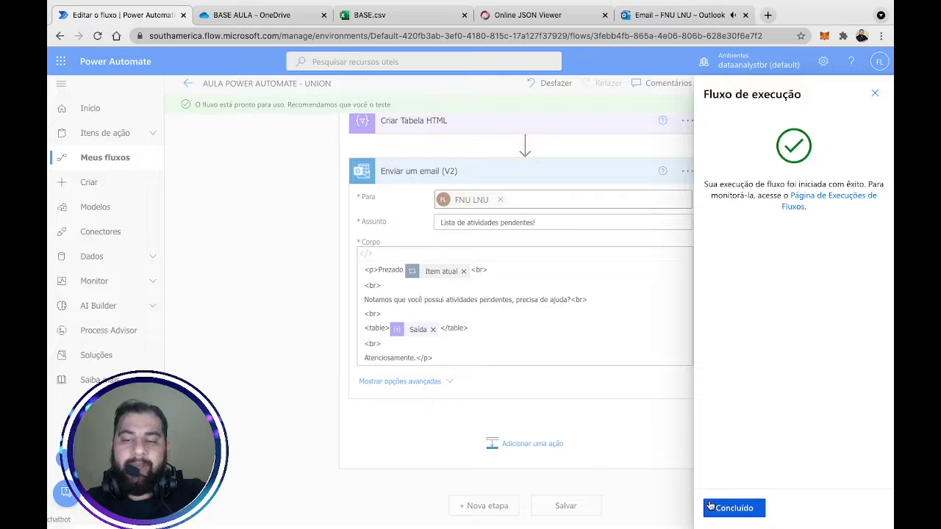
Close the run confirmation panel to reveal the flow's run history.
{"action": "left_click", "coordinate": [709, 505]}
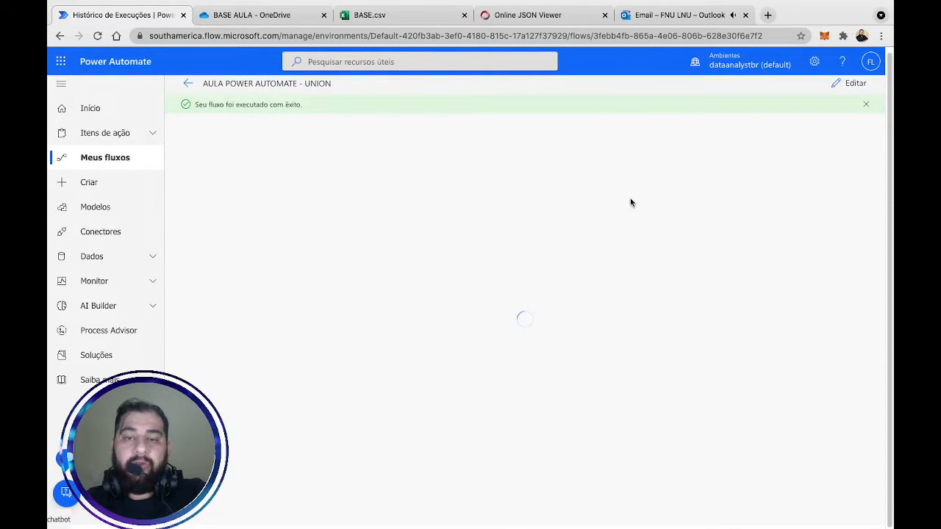
In Outlook, open the first 'Lista de atividades pendentes!' email and read its greeting and sentence.
{"action": "left_click", "coordinate": [659, 15]}
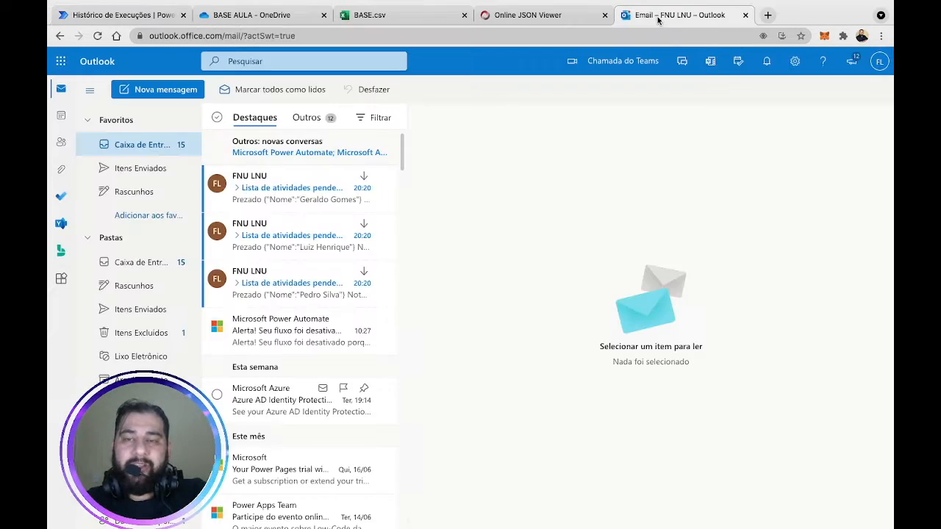
{"action": "left_click", "coordinate": [290, 203]}
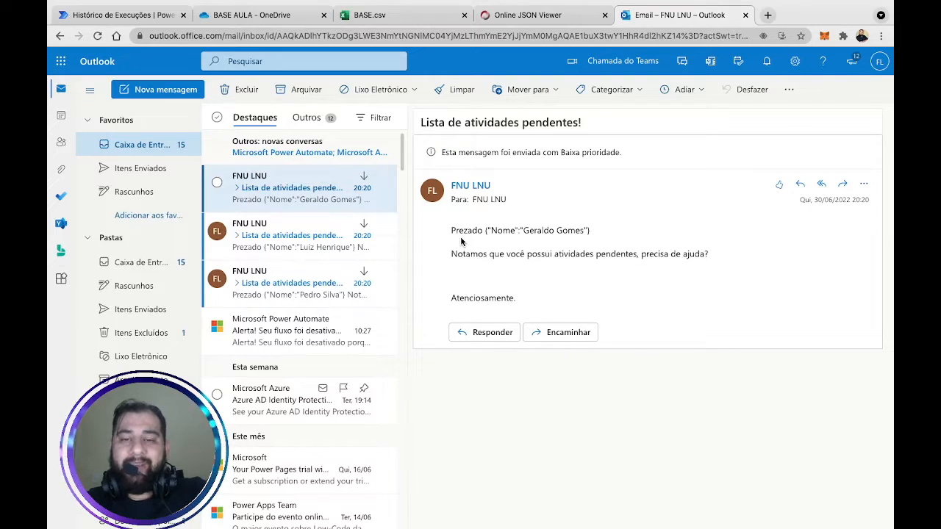
{"action": "left_click_drag", "start_coordinate": [590, 230], "coordinate": [575, 232]}
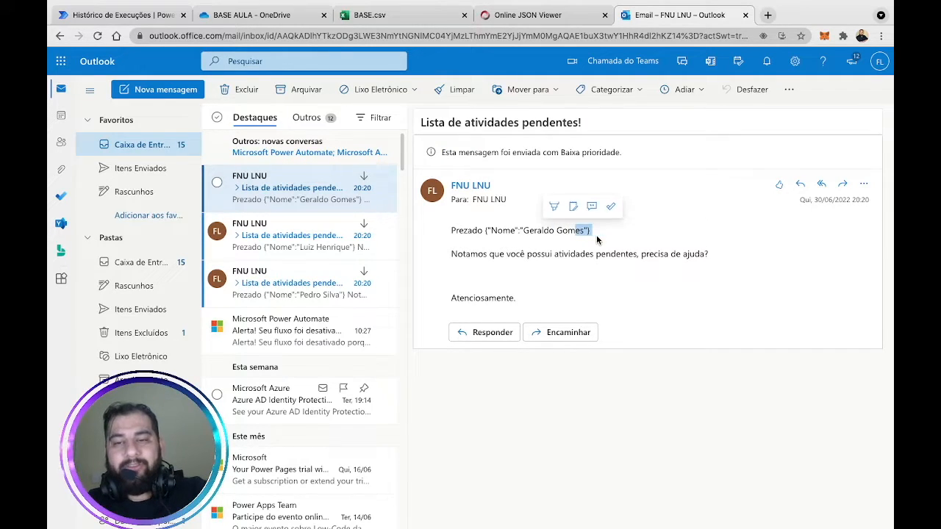
{"action": "left_click_drag", "start_coordinate": [484, 231], "coordinate": [590, 232]}
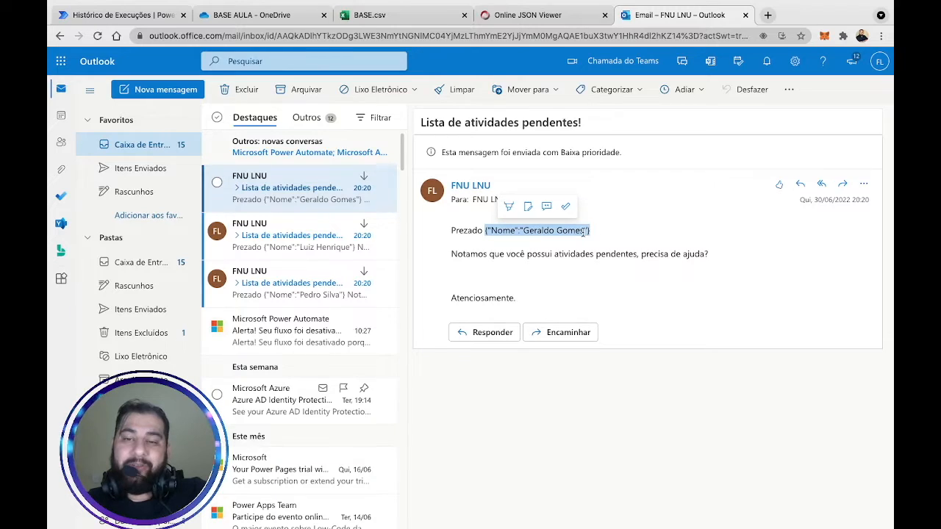
{"action": "left_click_drag", "start_coordinate": [506, 254], "coordinate": [712, 258]}
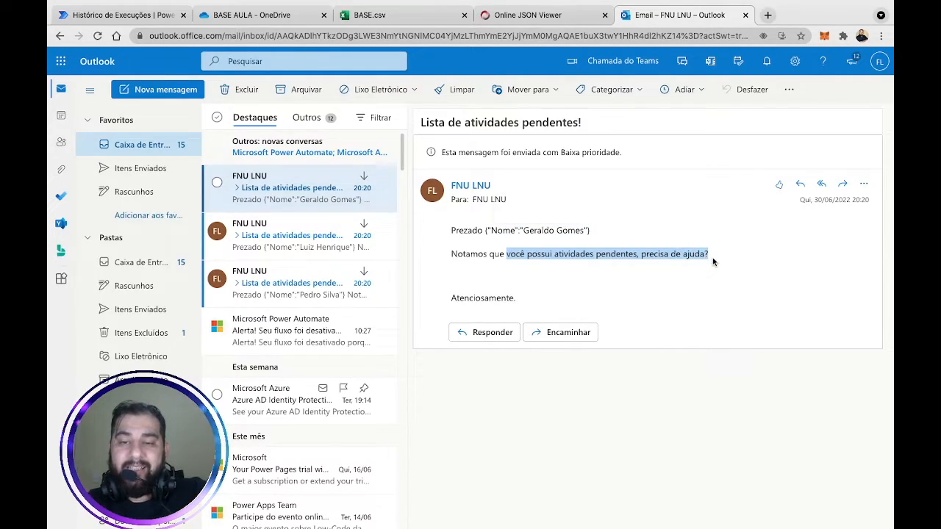
{"action": "left_click", "coordinate": [478, 280]}
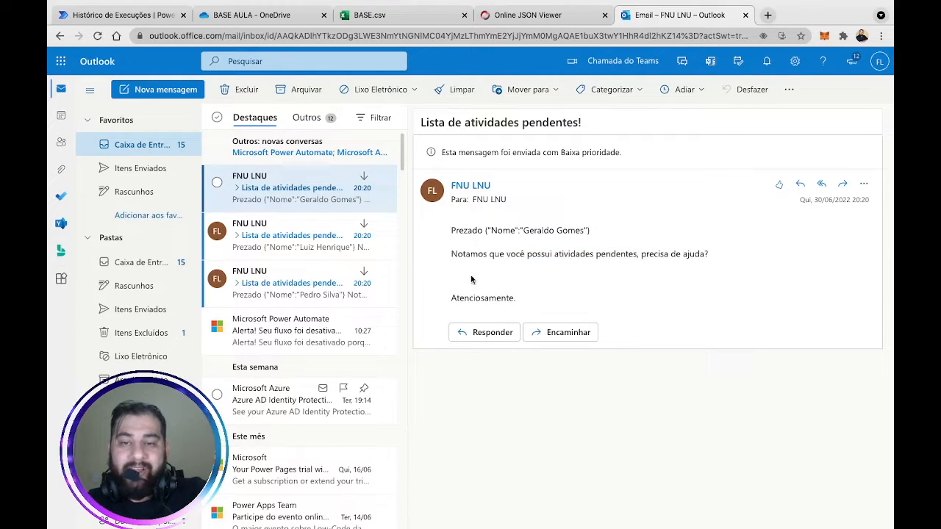
Read the second and third recipients' emails, then return to the Power Automate run.
{"action": "left_click", "coordinate": [303, 243]}
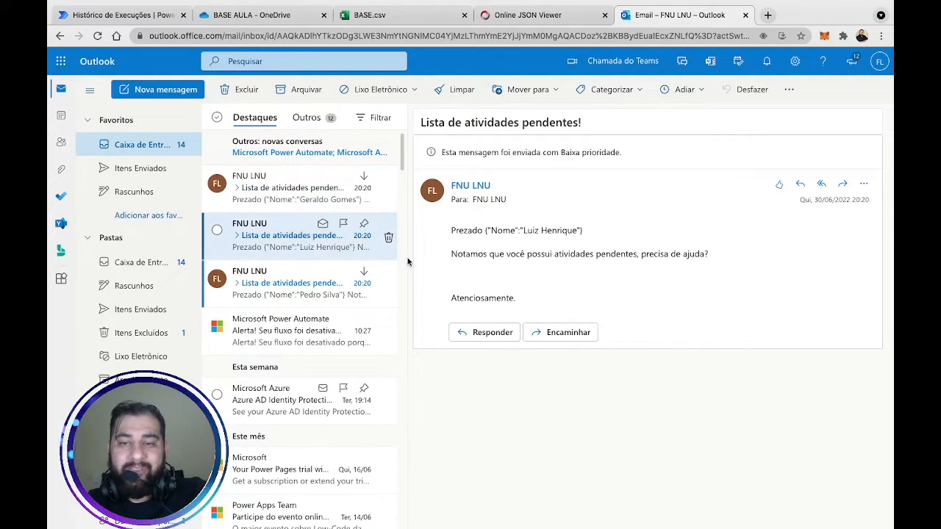
{"action": "left_click", "coordinate": [272, 286]}
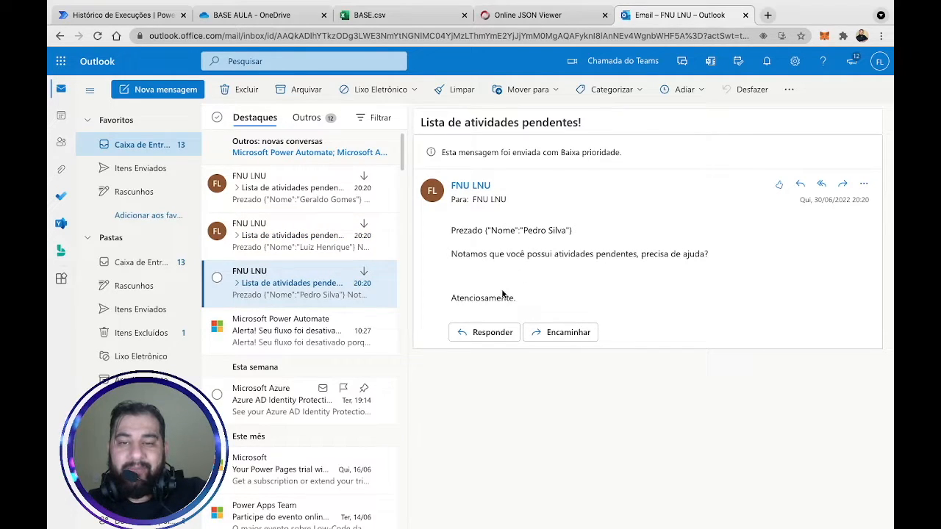
{"action": "left_click", "coordinate": [293, 239]}
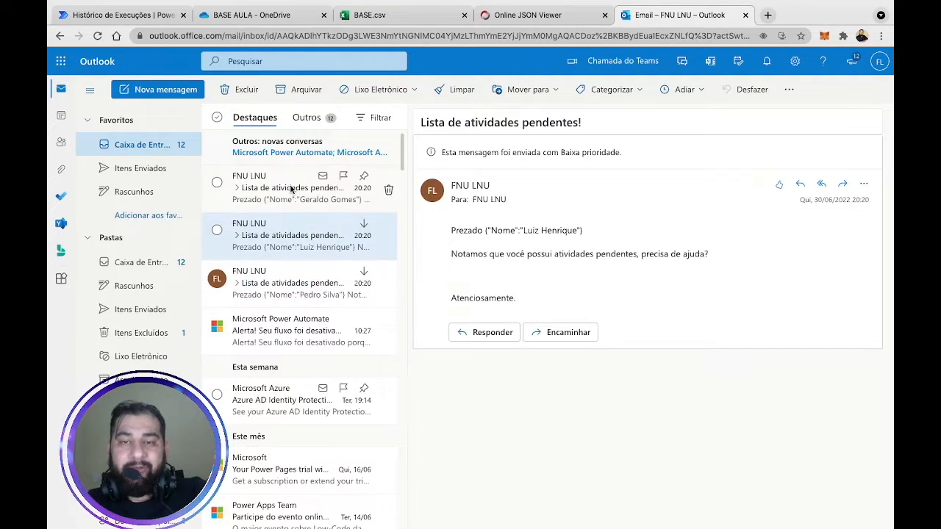
{"action": "left_click", "coordinate": [305, 189]}
{"action": "left_click", "coordinate": [119, 16]}
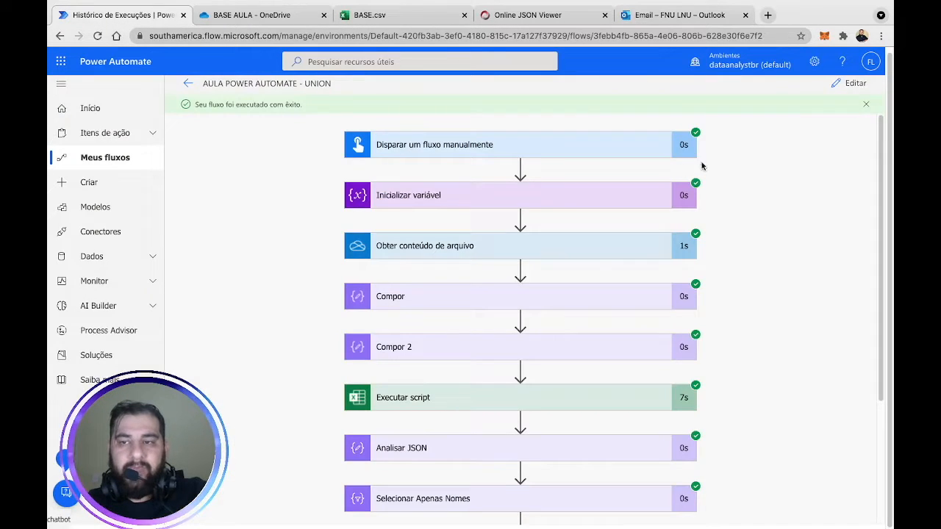
Check the vNome variable in Inicializar variável, then scroll down to the email action.
{"action": "scroll", "coordinate": [767, 279], "scroll_direction": "down", "scroll_amount": 7}
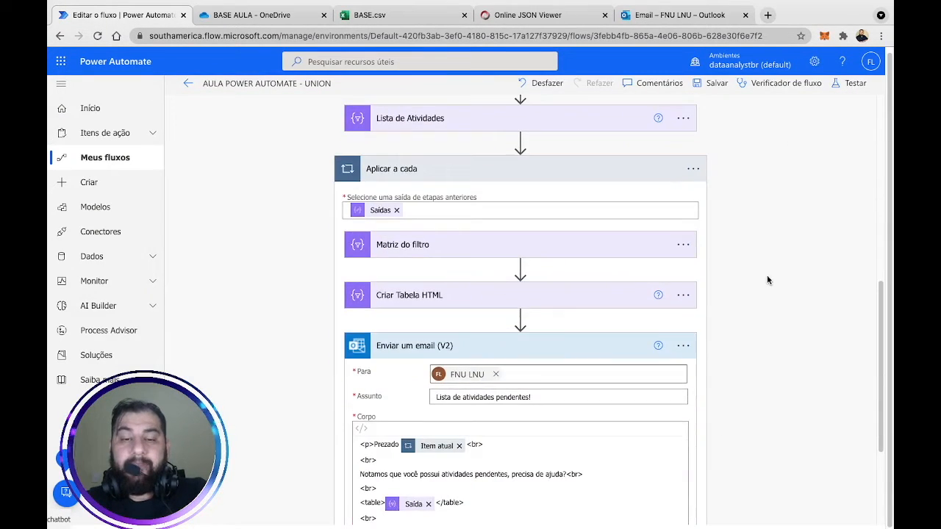
{"action": "scroll", "coordinate": [767, 280], "scroll_direction": "up", "scroll_amount": 9}
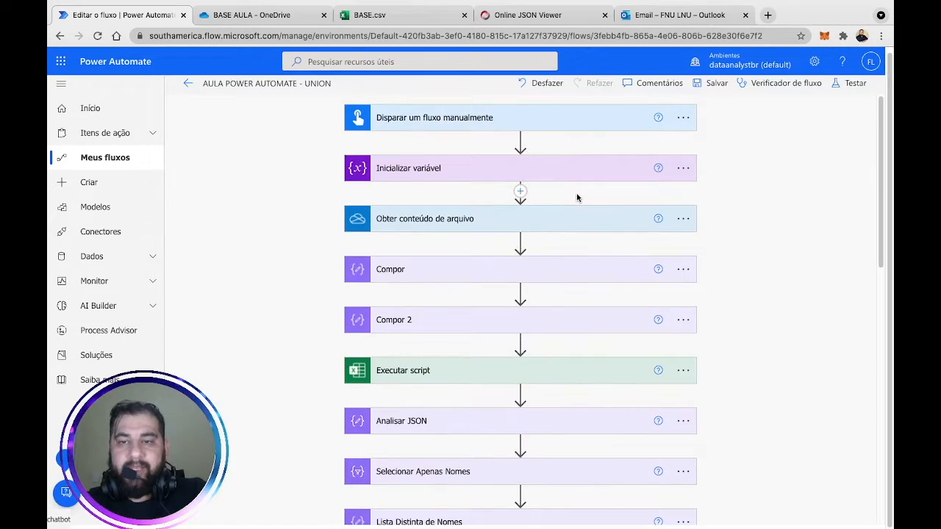
{"action": "left_click", "coordinate": [595, 174]}
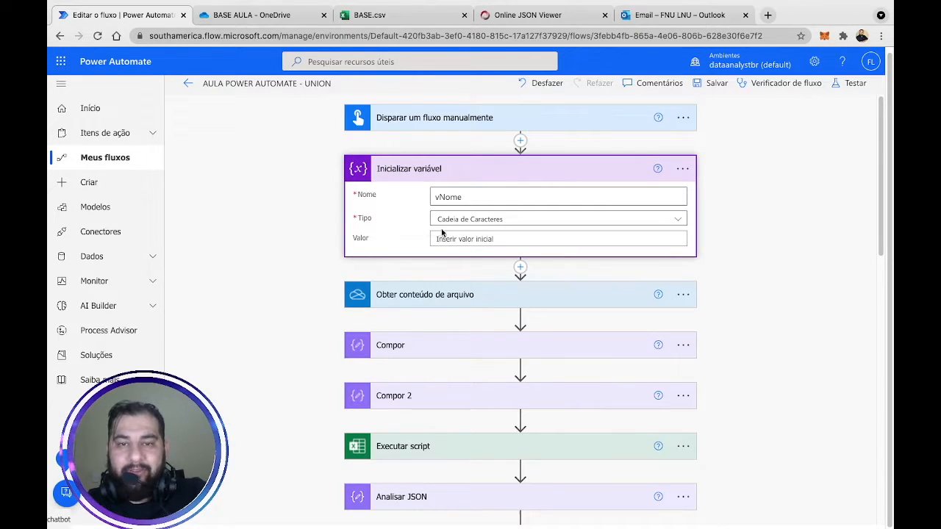
{"action": "left_click_drag", "start_coordinate": [459, 197], "coordinate": [421, 200]}
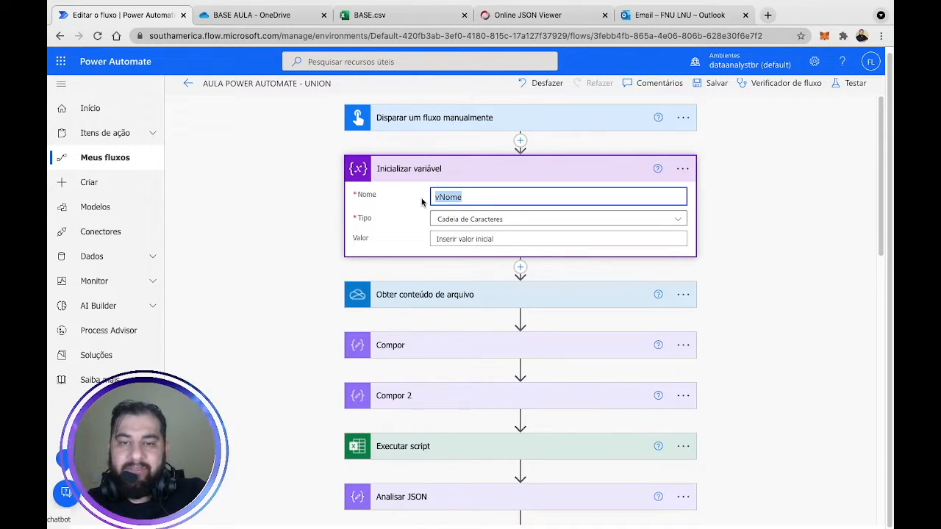
{"action": "left_click", "coordinate": [510, 180]}
{"action": "scroll", "coordinate": [776, 270], "scroll_direction": "down", "scroll_amount": 10}
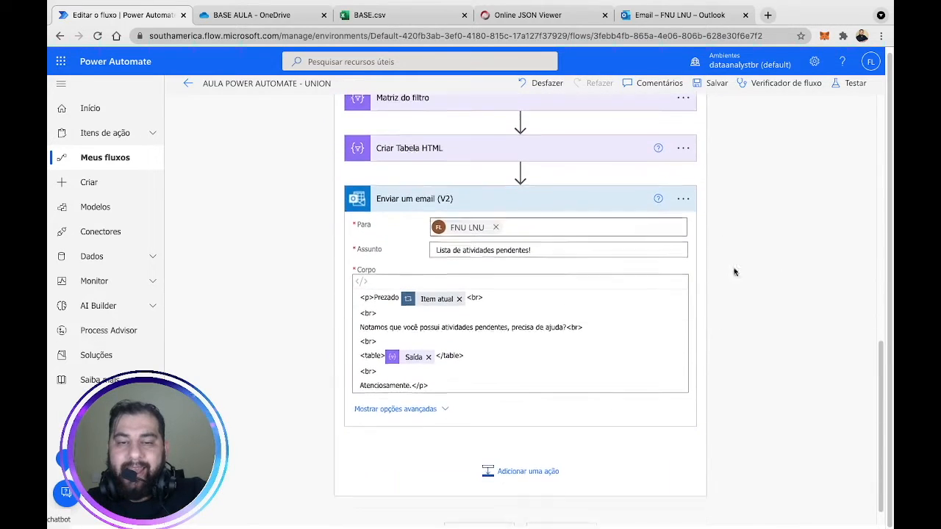
Insert a Definir variável action targeting vNome before the email step.
{"action": "left_click", "coordinate": [519, 170]}
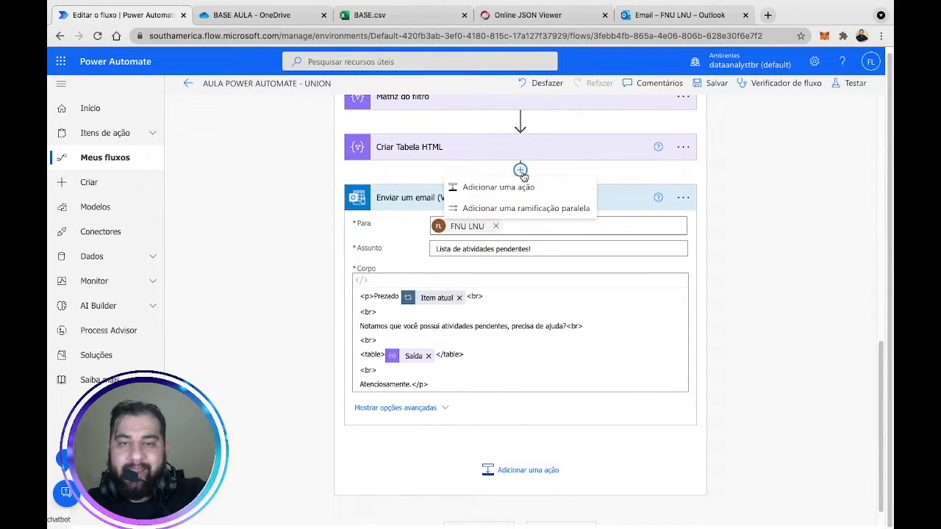
{"action": "left_click", "coordinate": [513, 189]}
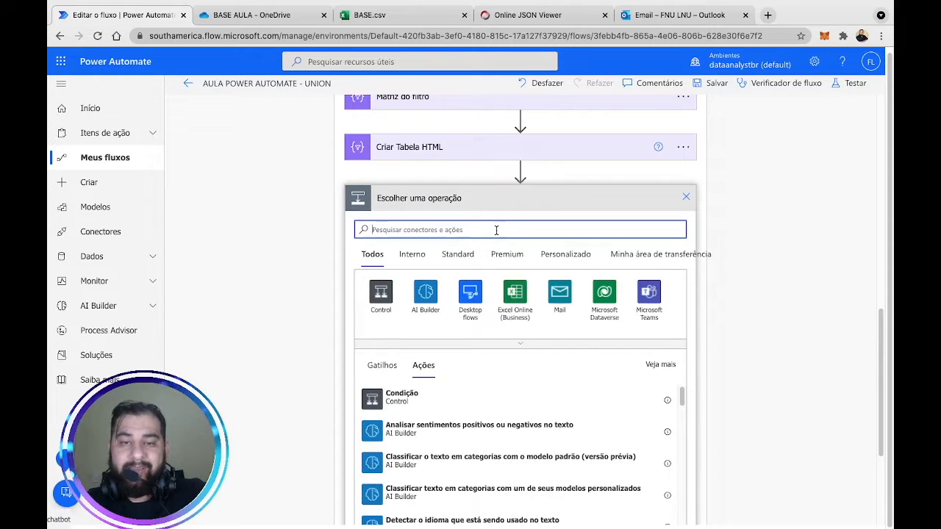
{"action": "type", "text": "vari"}
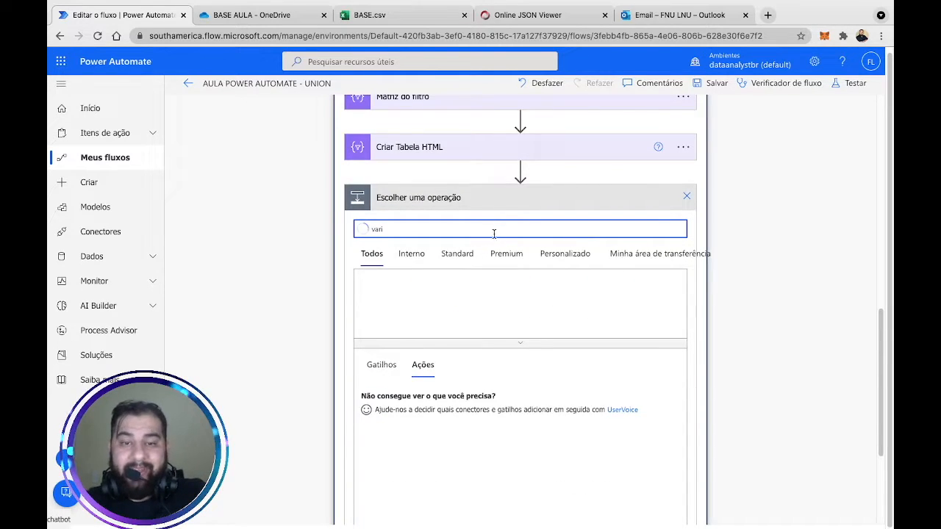
{"action": "left_click", "coordinate": [380, 295]}
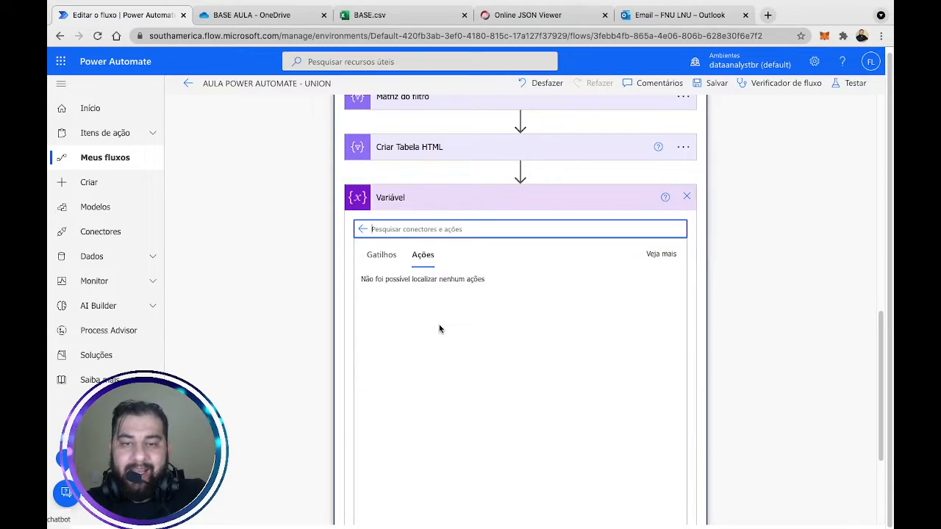
{"action": "left_click", "coordinate": [422, 355]}
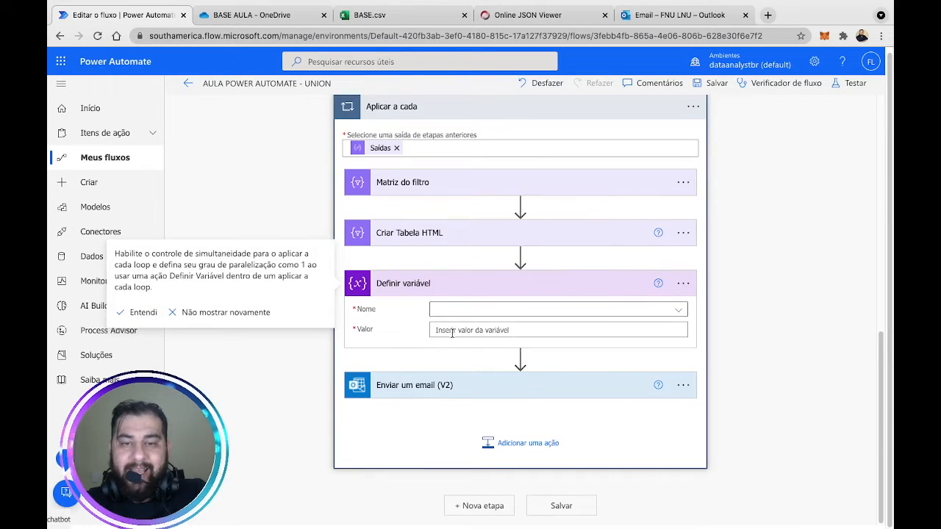
{"action": "left_click", "coordinate": [508, 310]}
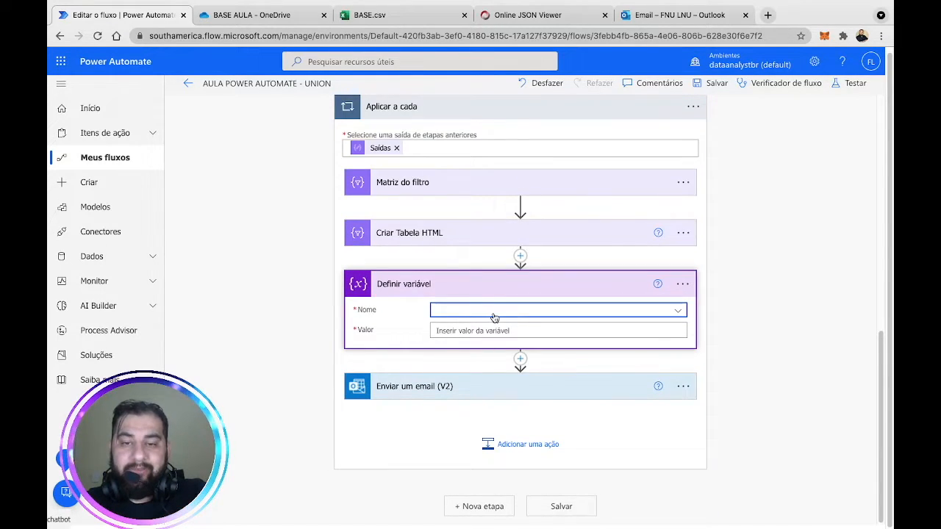
{"action": "left_click", "coordinate": [492, 312]}
{"action": "left_click", "coordinate": [471, 351]}
Set its value to the expression items('Aplicar_a_cada')['Nome'].
{"action": "left_click", "coordinate": [549, 333]}
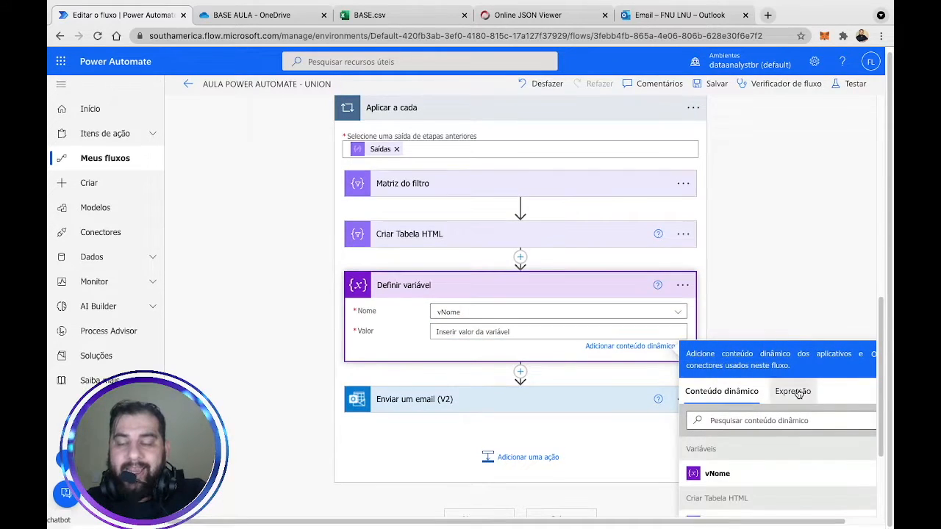
{"action": "left_click", "coordinate": [799, 394]}
{"action": "type", "text": "a"}
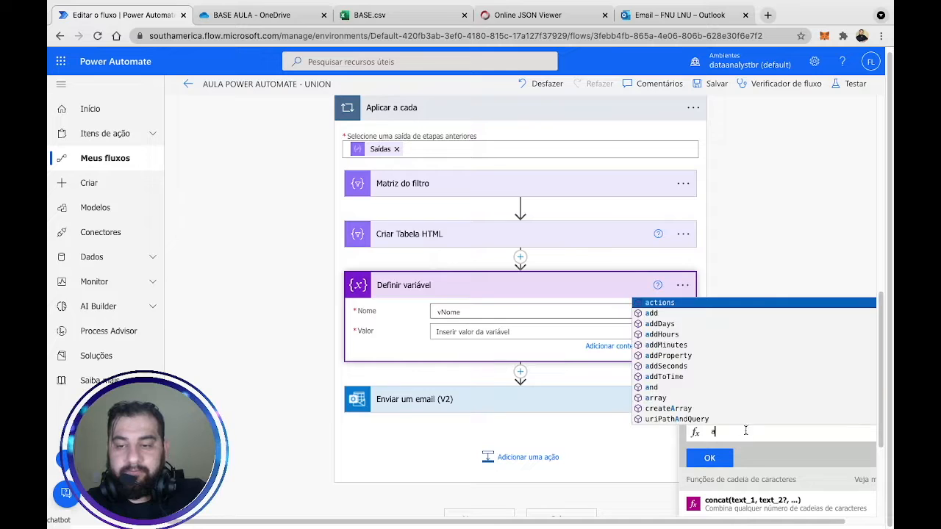
{"action": "left_click", "coordinate": [730, 410]}
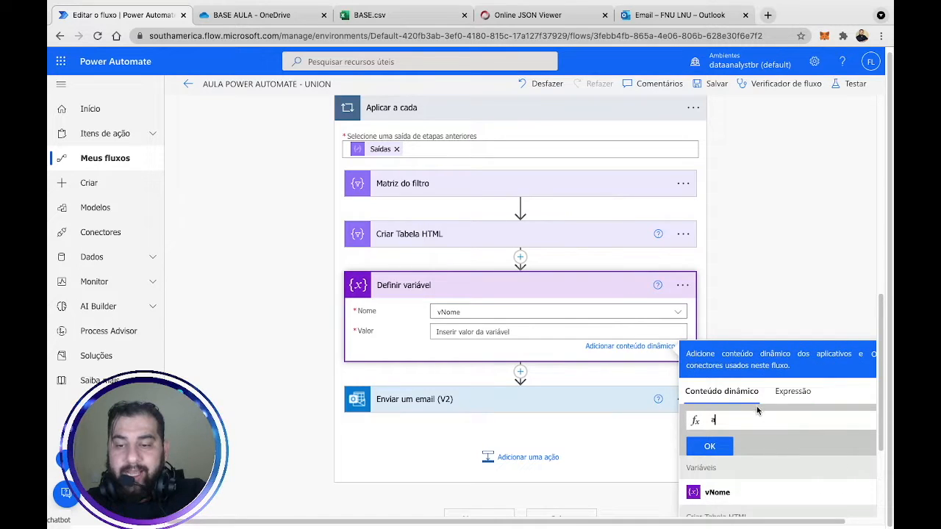
{"action": "scroll", "coordinate": [780, 499], "scroll_direction": "down", "scroll_amount": 3}
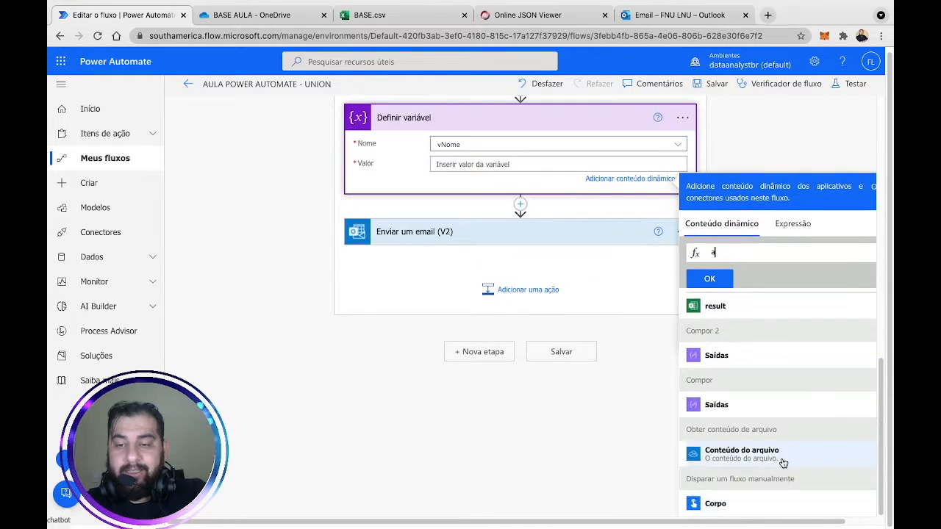
{"action": "scroll", "coordinate": [776, 365], "scroll_direction": "down", "scroll_amount": 1}
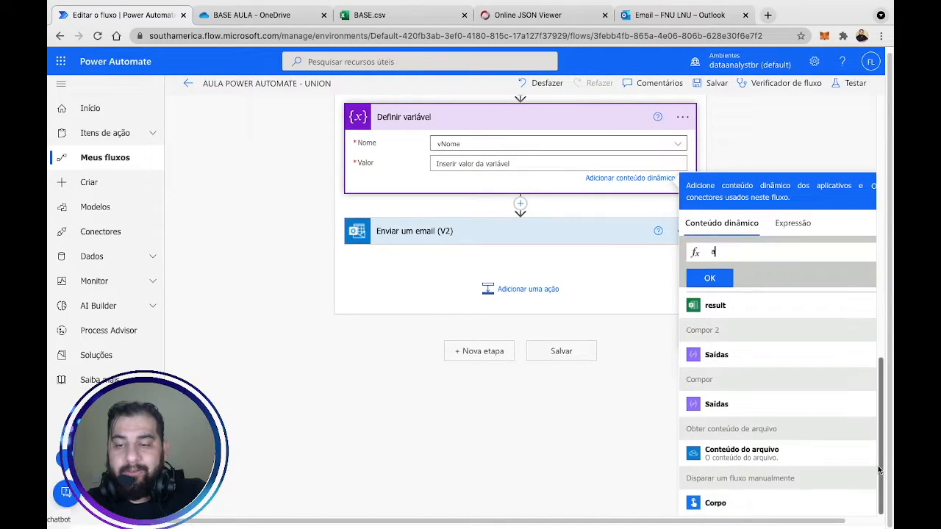
{"action": "scroll", "coordinate": [874, 473], "scroll_direction": "up", "scroll_amount": 3}
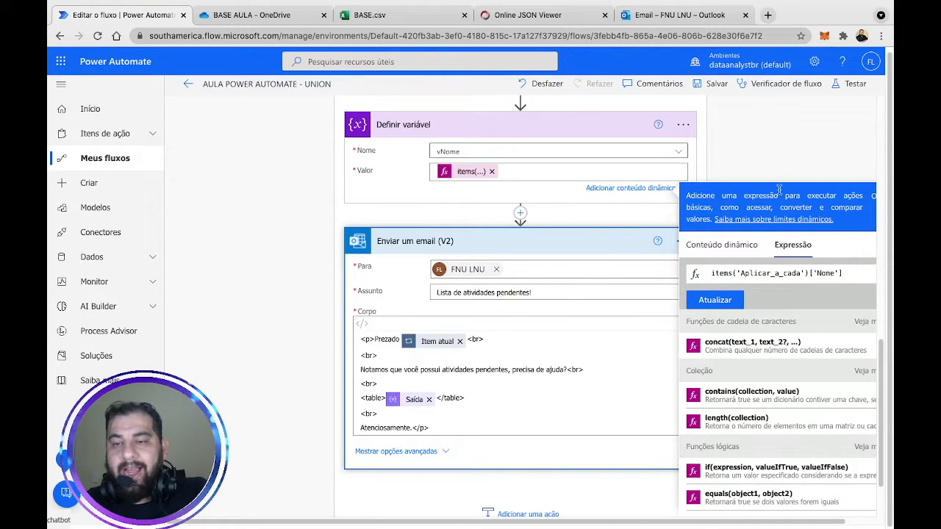
{"action": "scroll", "coordinate": [772, 167], "scroll_direction": "up", "scroll_amount": 5}
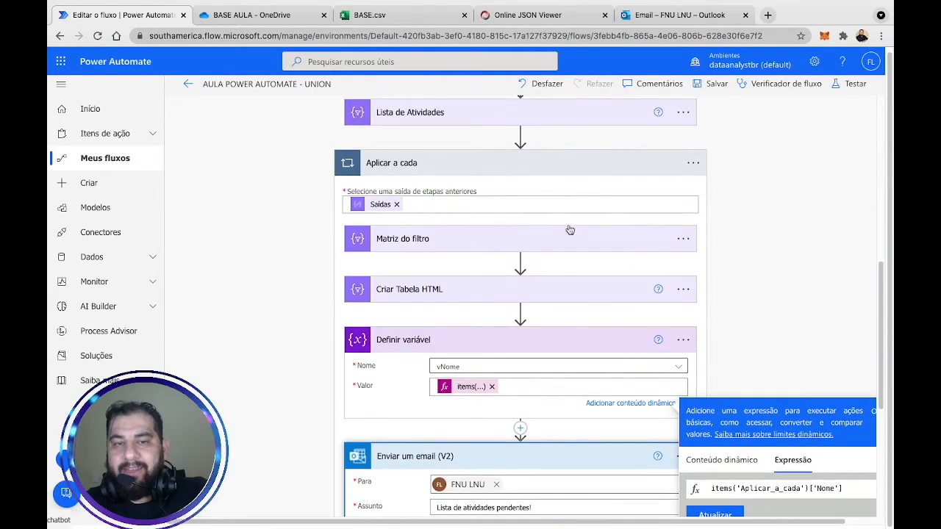
{"action": "scroll", "coordinate": [764, 265], "scroll_direction": "down", "scroll_amount": 2}
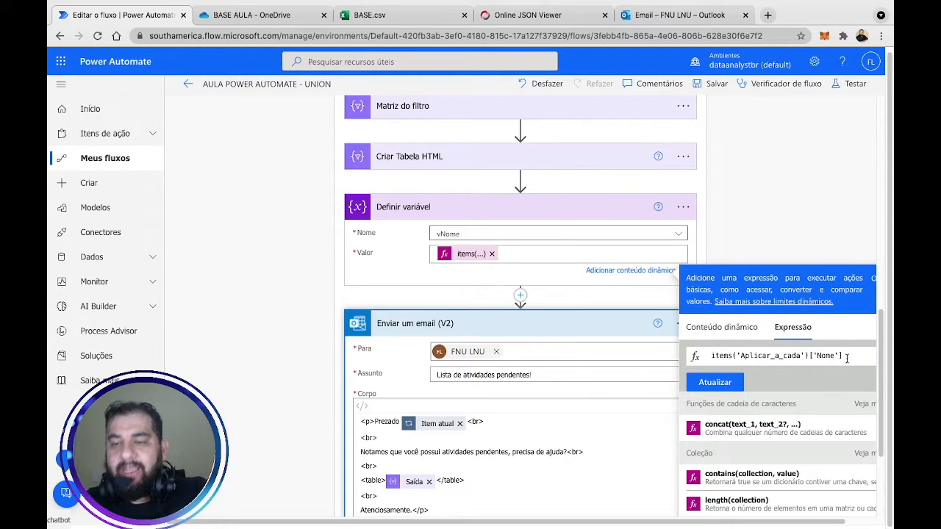
{"action": "left_click", "coordinate": [816, 222]}
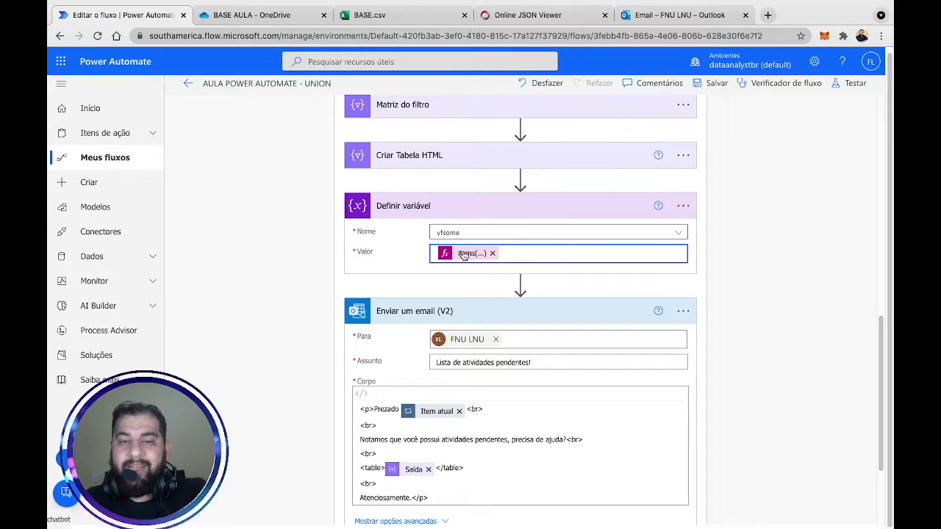
{"action": "scroll", "coordinate": [473, 253], "scroll_direction": "down", "scroll_amount": 1}
{"action": "scroll", "coordinate": [472, 254], "scroll_direction": "up", "scroll_amount": 1}
{"action": "scroll", "coordinate": [473, 253], "scroll_direction": "up", "scroll_amount": 3}
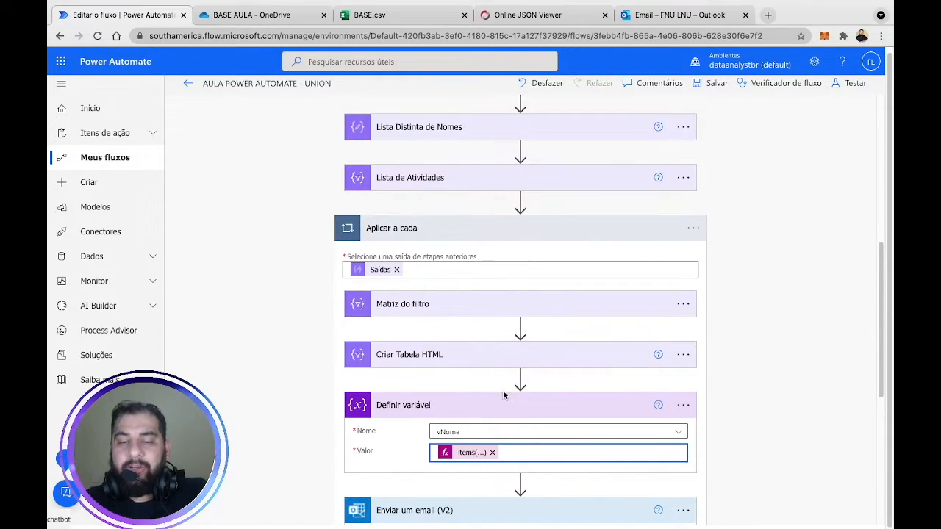
Replace the Item atual token after 'Prezado' in the email body with vNome.
{"action": "scroll", "coordinate": [743, 300], "scroll_direction": "down", "scroll_amount": 2}
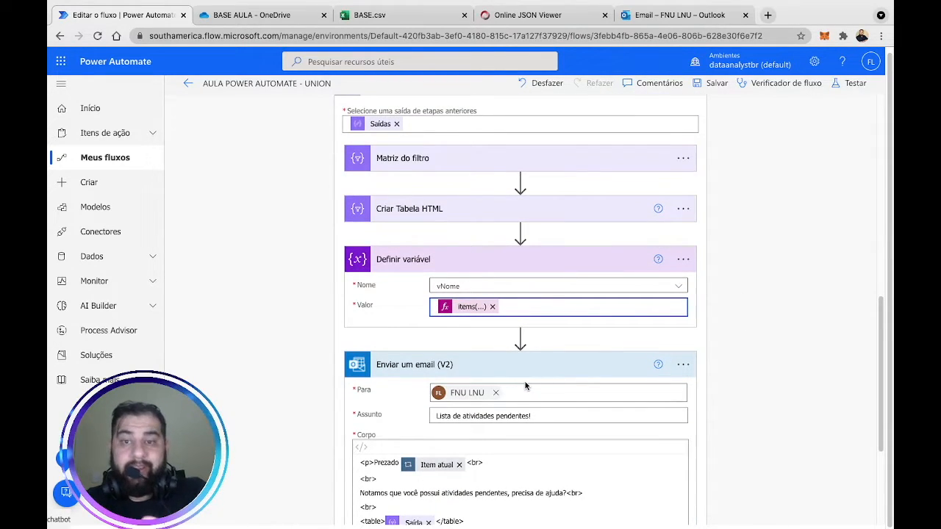
{"action": "left_click", "coordinate": [463, 465]}
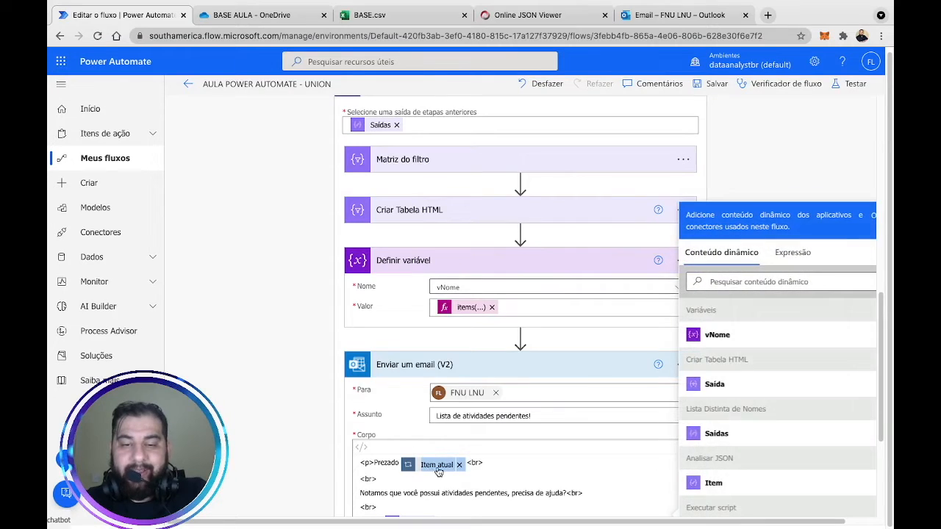
{"action": "left_click", "coordinate": [461, 465]}
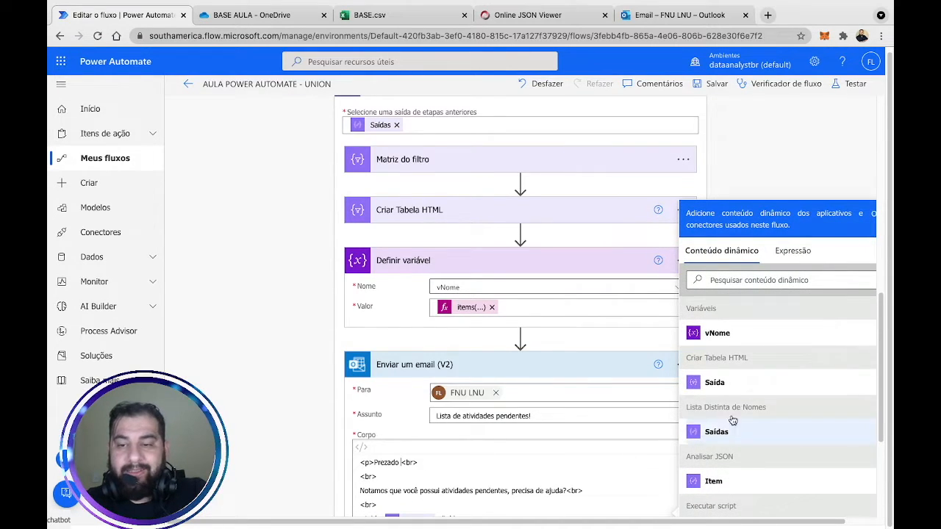
{"action": "left_click", "coordinate": [767, 334]}
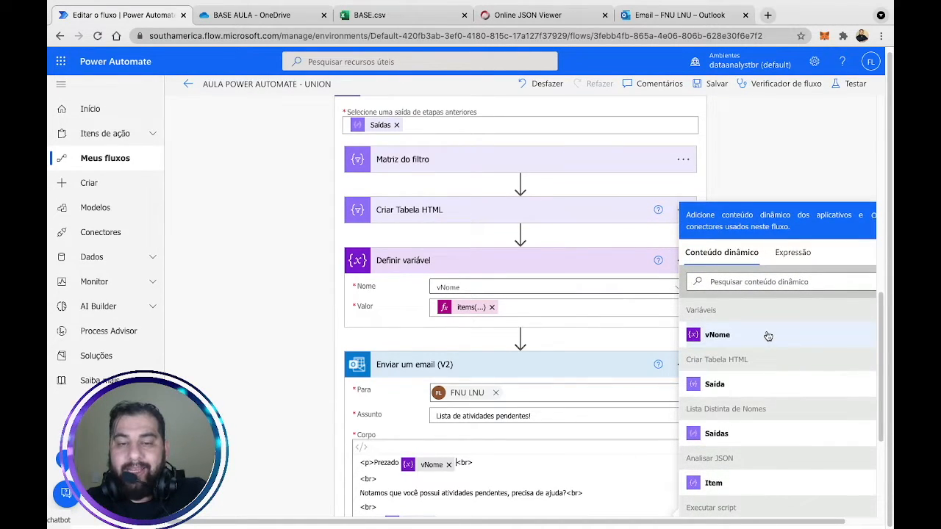
{"action": "left_click", "coordinate": [791, 133]}
{"action": "scroll", "coordinate": [769, 307], "scroll_direction": "down", "scroll_amount": 2}
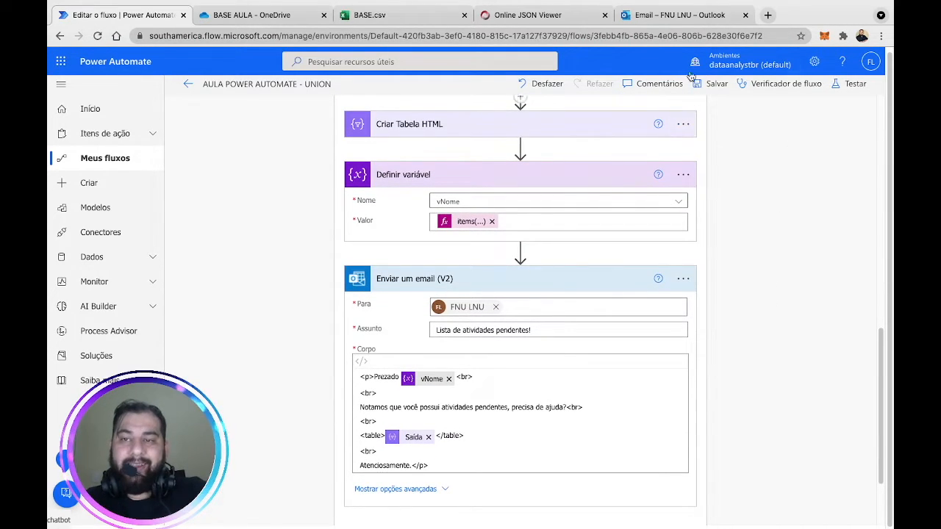
Recheck the earlier email's greeting, which shows the raw Nome key object.
{"action": "left_click", "coordinate": [683, 14]}
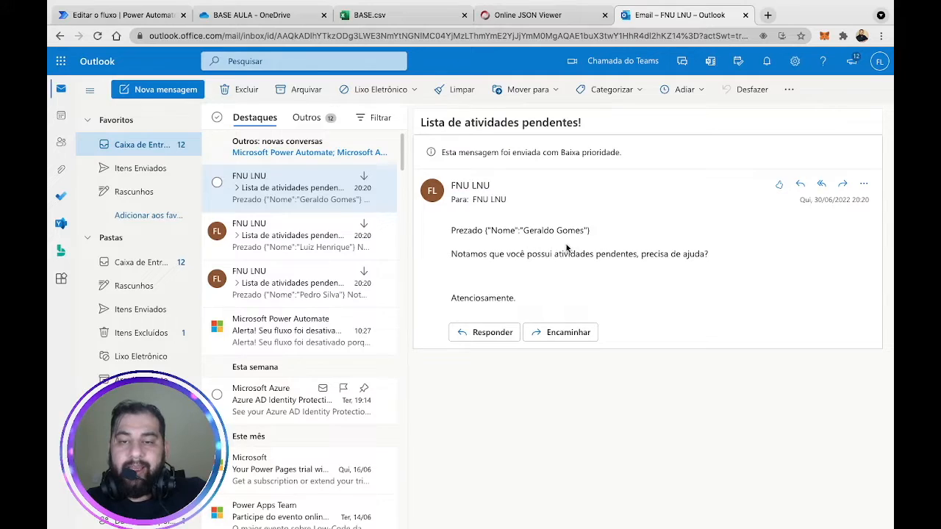
{"action": "left_click", "coordinate": [127, 19]}
{"action": "scroll", "coordinate": [646, 258], "scroll_direction": "up", "scroll_amount": 3}
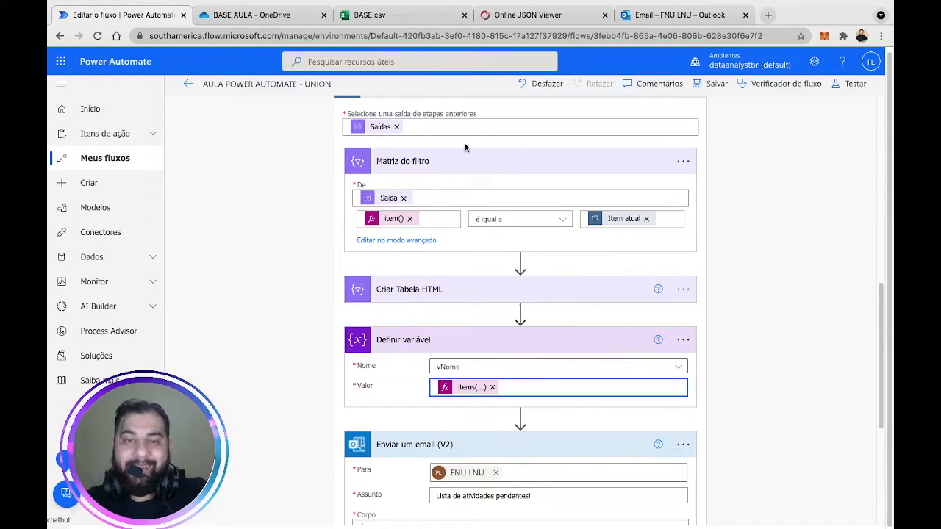
{"action": "scroll", "coordinate": [395, 173], "scroll_direction": "up", "scroll_amount": 1}
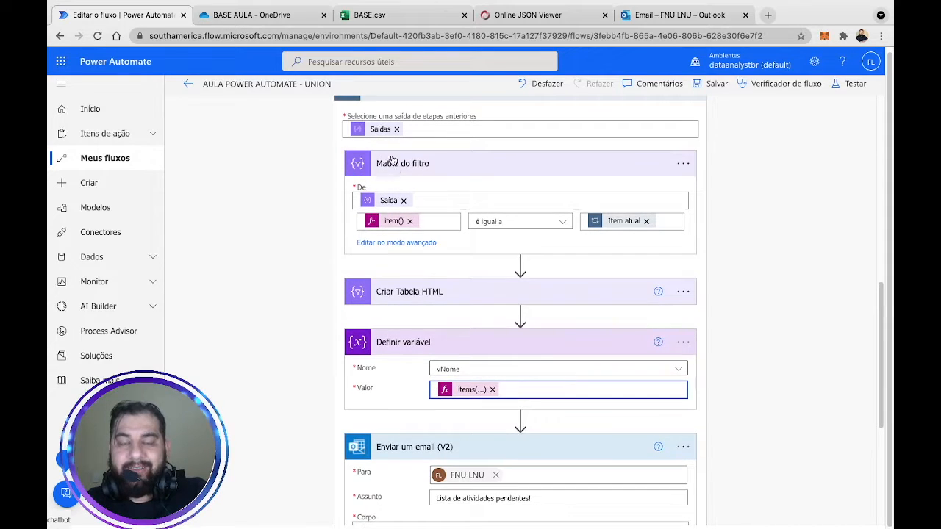
{"action": "left_click", "coordinate": [665, 16]}
{"action": "left_click_drag", "start_coordinate": [492, 230], "coordinate": [524, 235]}
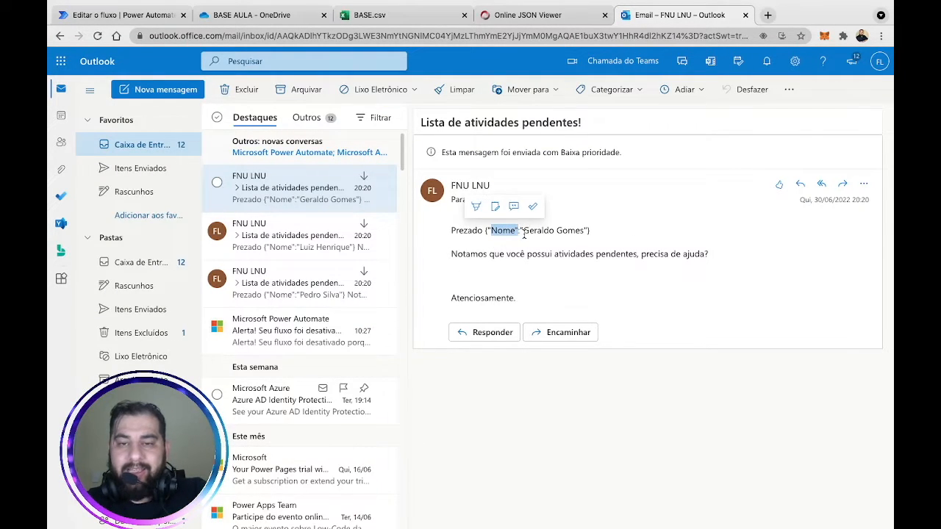
{"action": "left_click", "coordinate": [121, 14]}
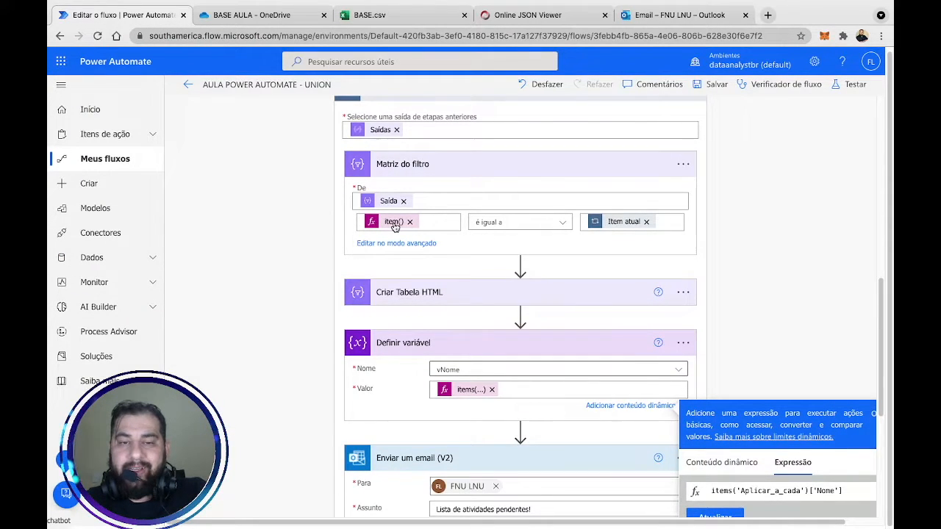
Replace the filter's Item atual value with items('Aplicar_a_cada')['Nome'], keeping 'é igual a'.
{"action": "left_click", "coordinate": [647, 222]}
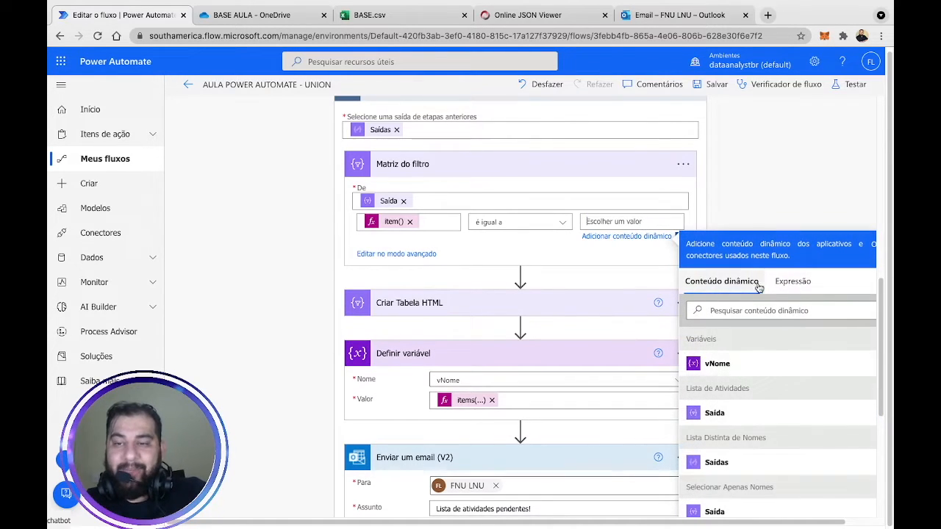
{"action": "left_click", "coordinate": [795, 292]}
{"action": "left_click", "coordinate": [748, 321]}
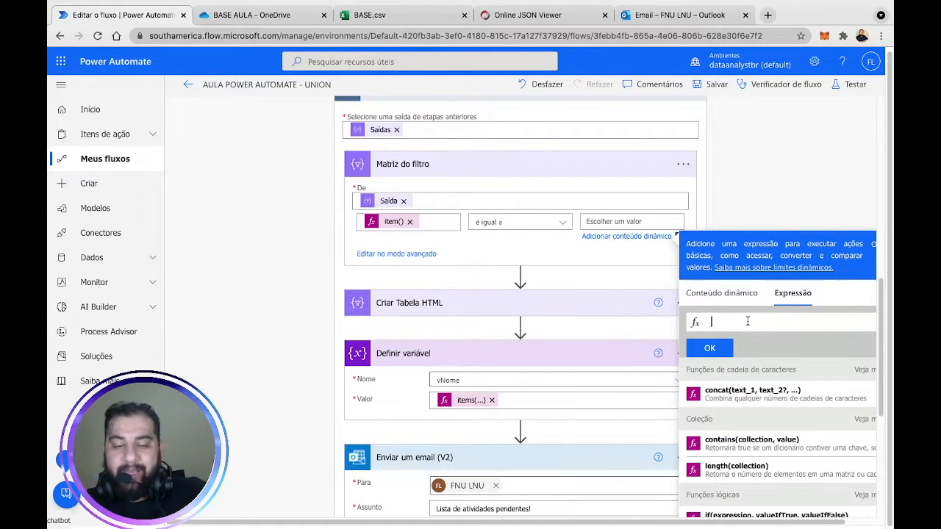
{"action": "type", "text": "items('Aplicar_a_cada')['Nome']"}
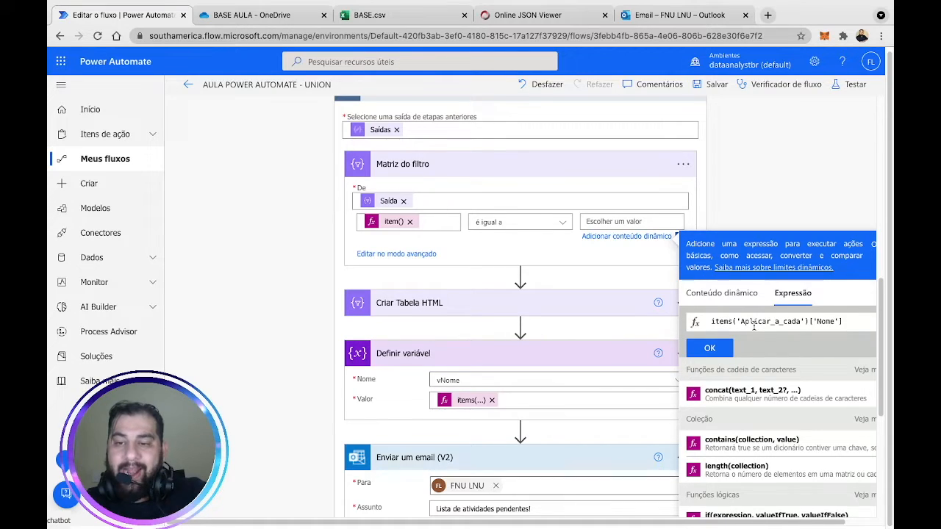
{"action": "left_click", "coordinate": [709, 348]}
{"action": "left_click", "coordinate": [783, 175]}
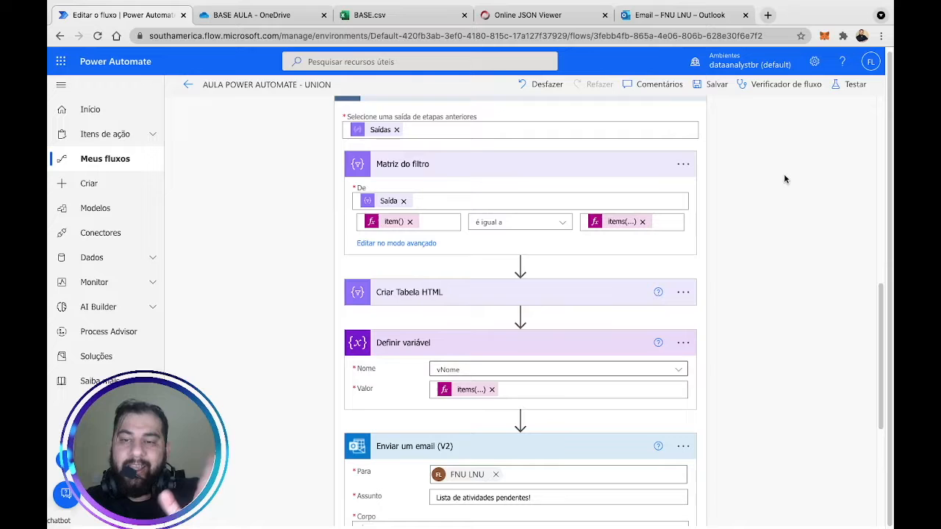
{"action": "left_click", "coordinate": [564, 224]}
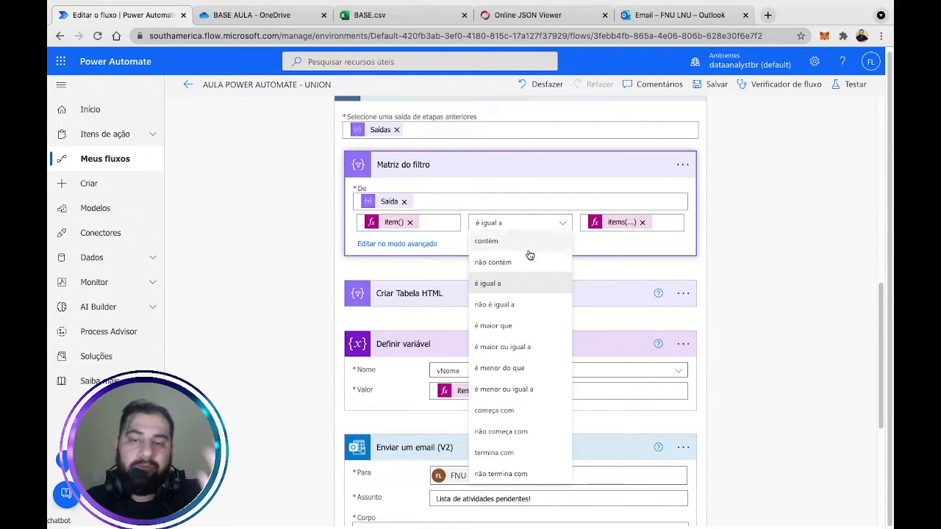
{"action": "left_click", "coordinate": [759, 211]}
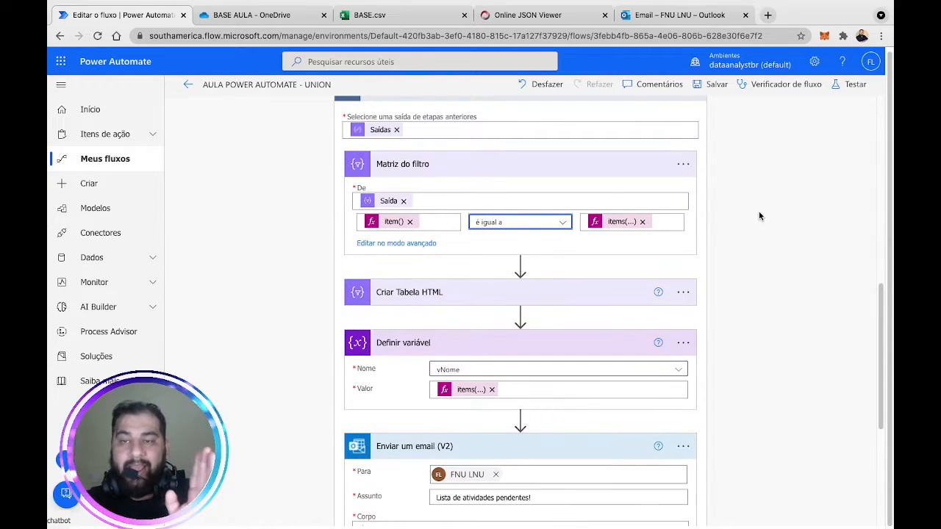
Save the flow, then run a manual test with Executar fluxo and close the confirmation.
{"action": "left_click", "coordinate": [717, 84]}
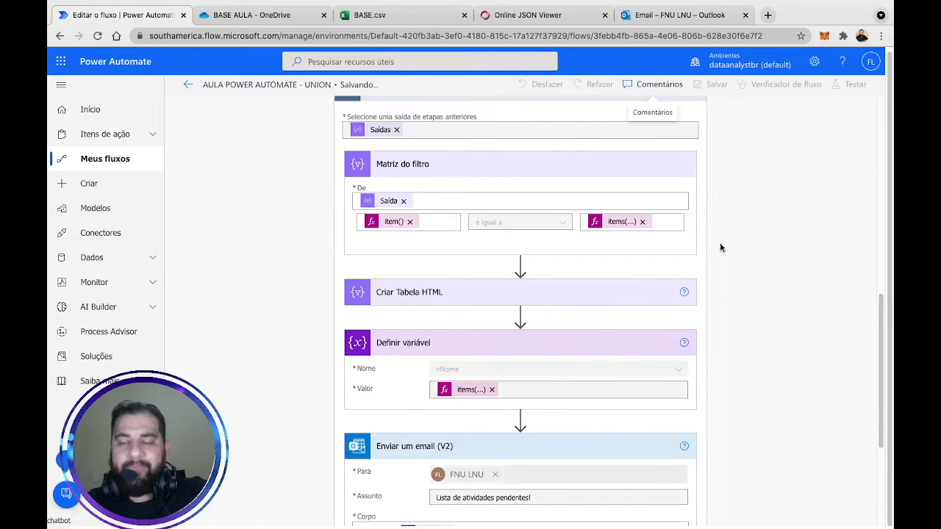
{"action": "scroll", "coordinate": [741, 244], "scroll_direction": "up", "scroll_amount": 1}
{"action": "scroll", "coordinate": [740, 245], "scroll_direction": "down", "scroll_amount": 2}
{"action": "scroll", "coordinate": [741, 244], "scroll_direction": "down", "scroll_amount": 3}
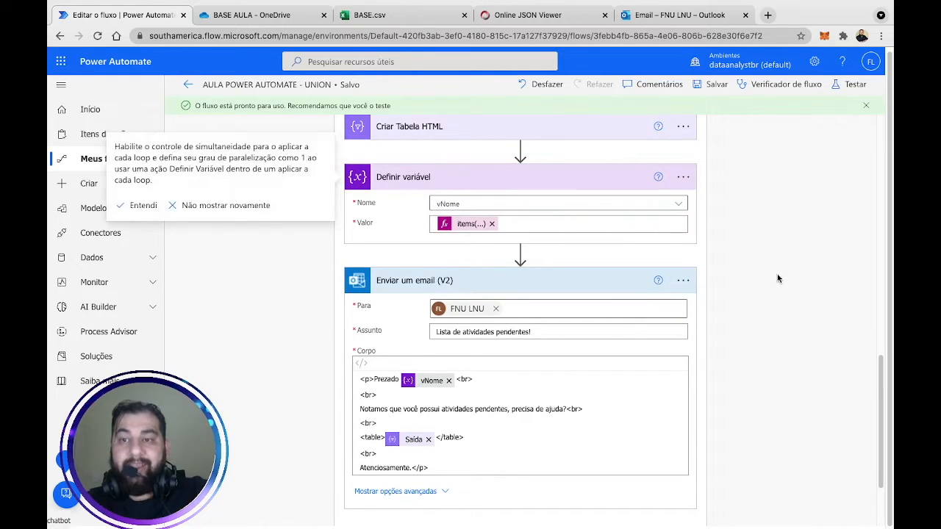
{"action": "left_click", "coordinate": [728, 508]}
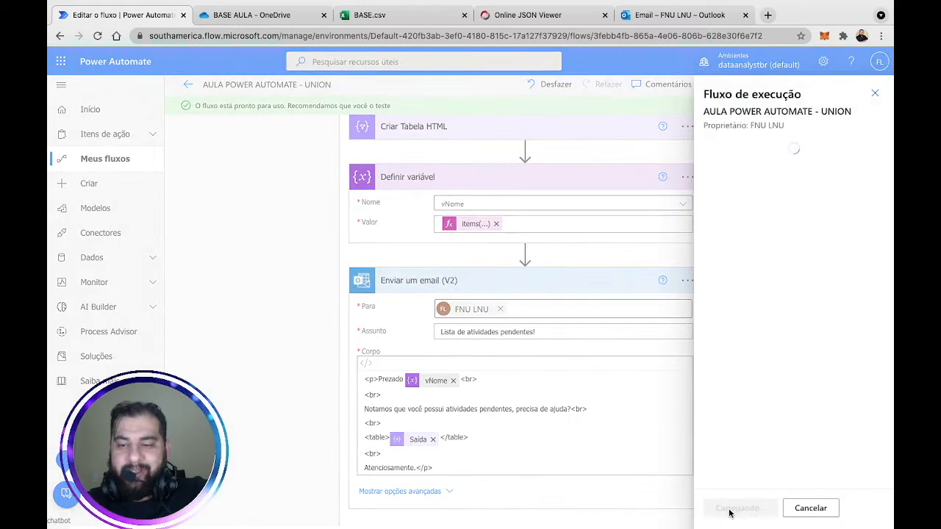
{"action": "left_click", "coordinate": [731, 509]}
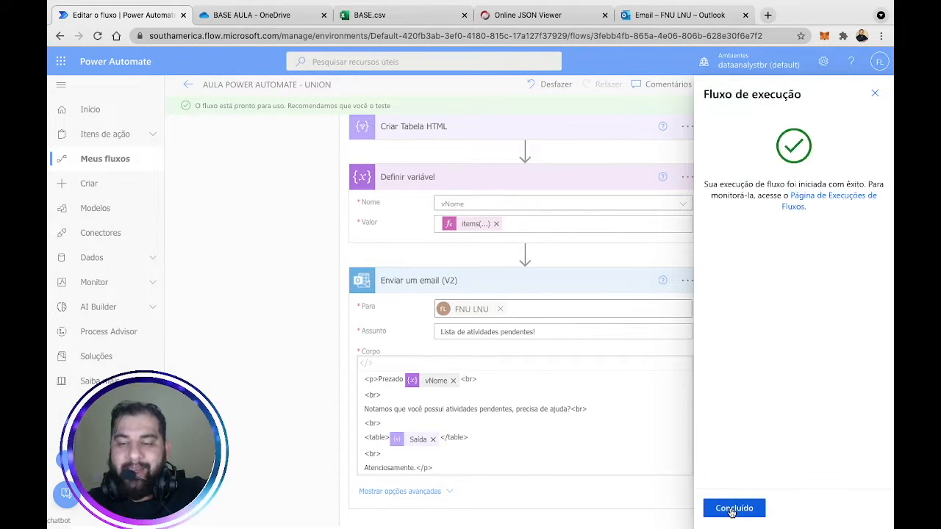
{"action": "left_click", "coordinate": [730, 507]}
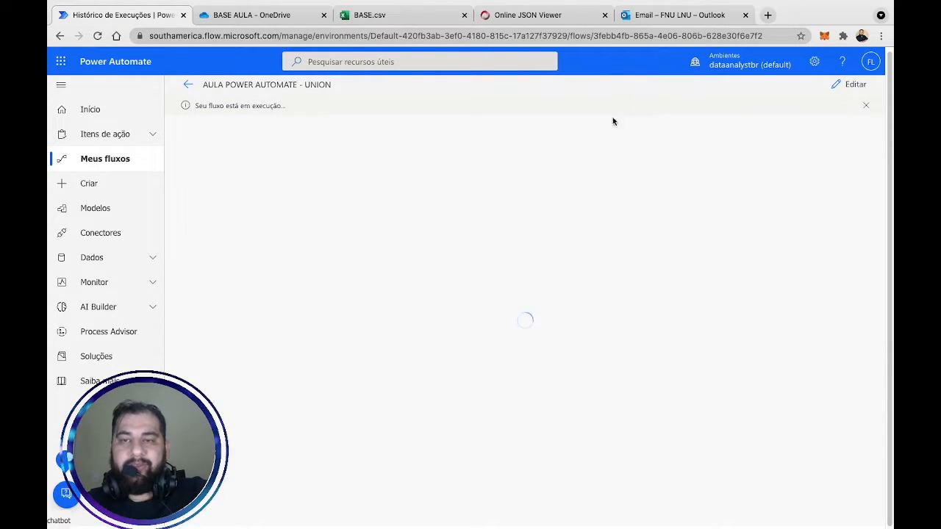
Open the newest 'Lista de atividades pendentes!' email and check the name in its greeting.
{"action": "left_click", "coordinate": [678, 15]}
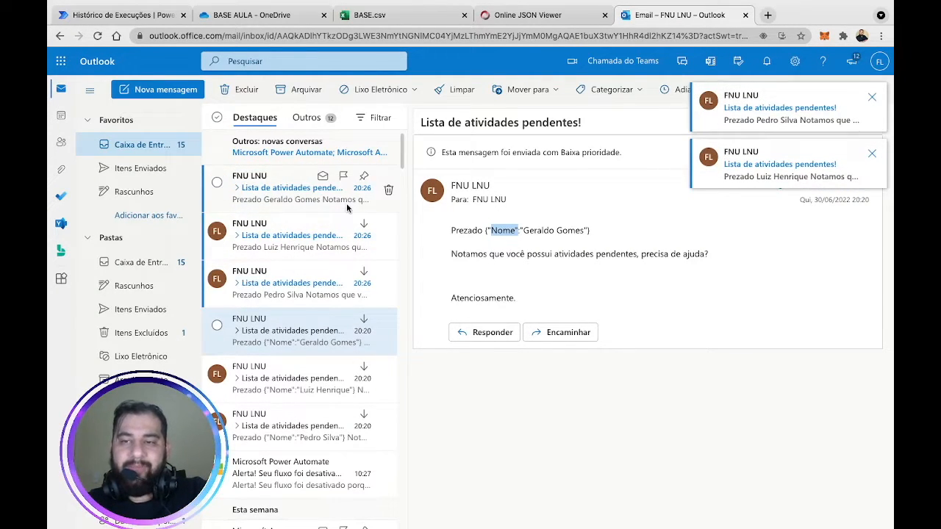
{"action": "left_click", "coordinate": [280, 191]}
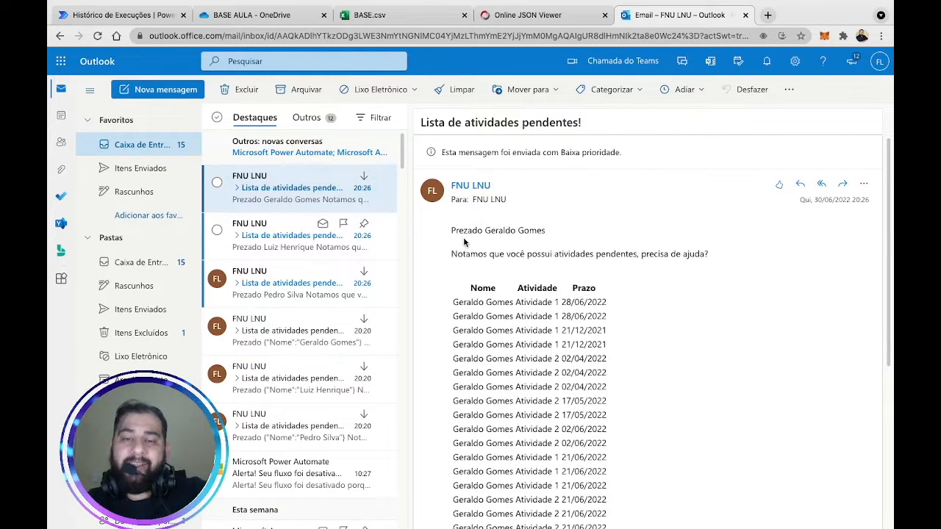
{"action": "left_click_drag", "start_coordinate": [455, 231], "coordinate": [563, 231]}
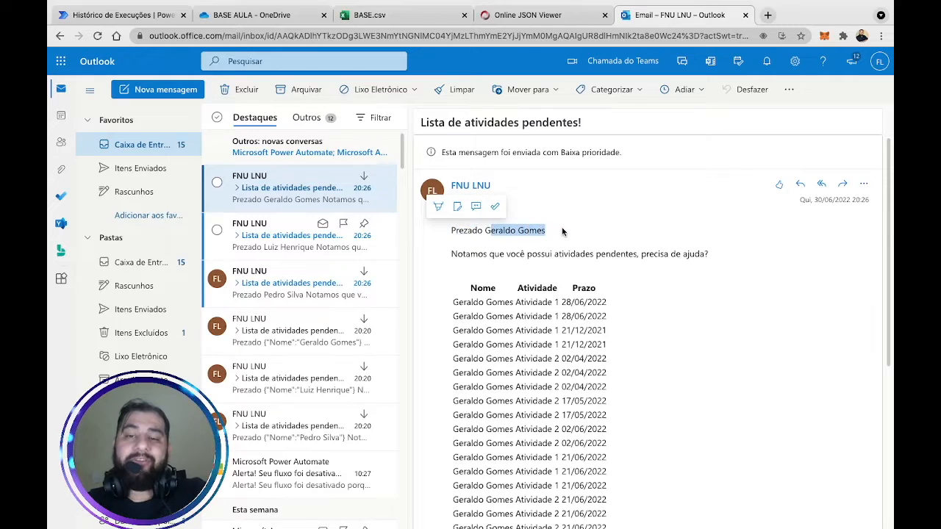
{"action": "left_click", "coordinate": [516, 255]}
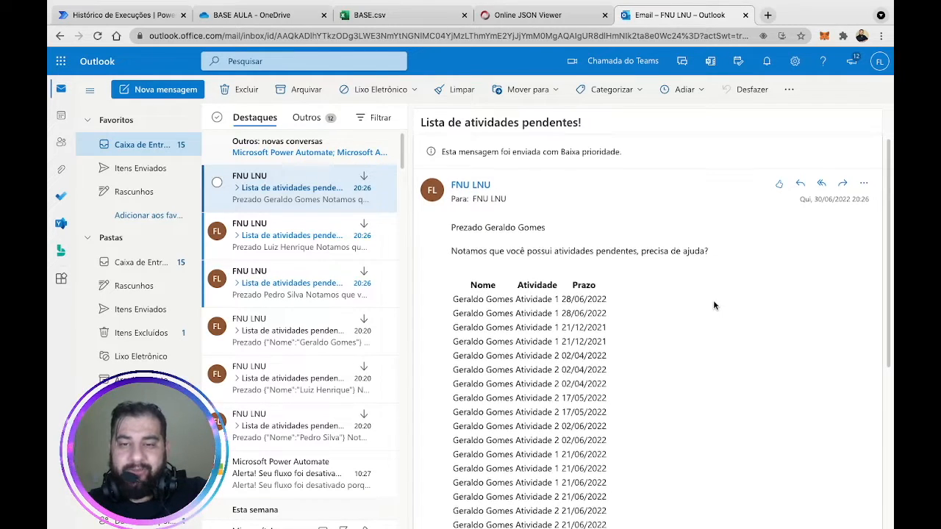
Review the email's table rows listing the person's activities and deadlines.
{"action": "scroll", "coordinate": [713, 300], "scroll_direction": "down", "scroll_amount": 1}
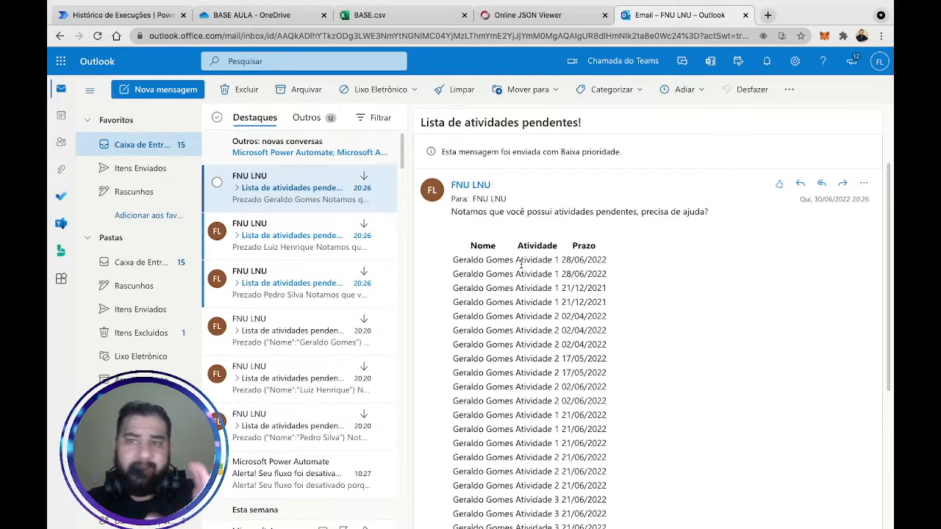
{"action": "left_click_drag", "start_coordinate": [472, 245], "coordinate": [651, 314]}
{"action": "left_click", "coordinate": [574, 302]}
{"action": "left_click_drag", "start_coordinate": [471, 245], "coordinate": [501, 291]}
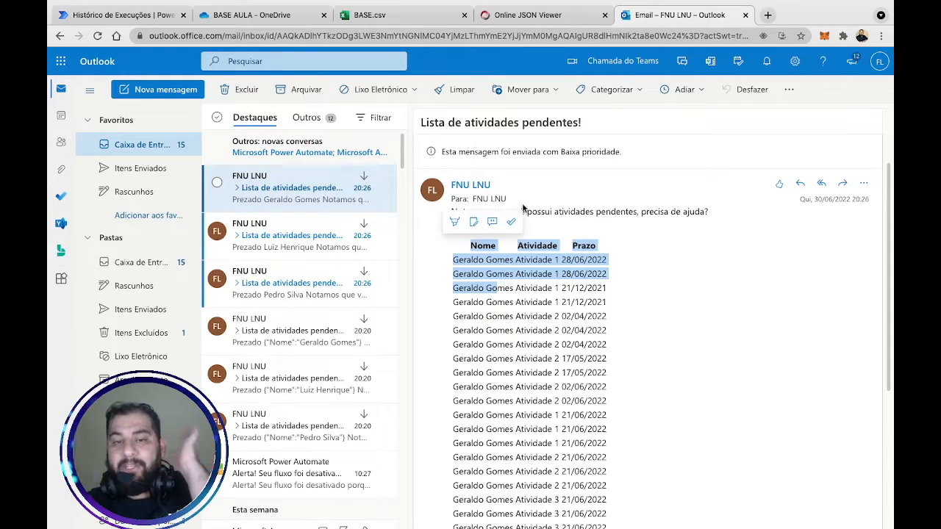
{"action": "scroll", "coordinate": [569, 230], "scroll_direction": "down", "scroll_amount": 2}
{"action": "scroll", "coordinate": [570, 229], "scroll_direction": "up", "scroll_amount": 3}
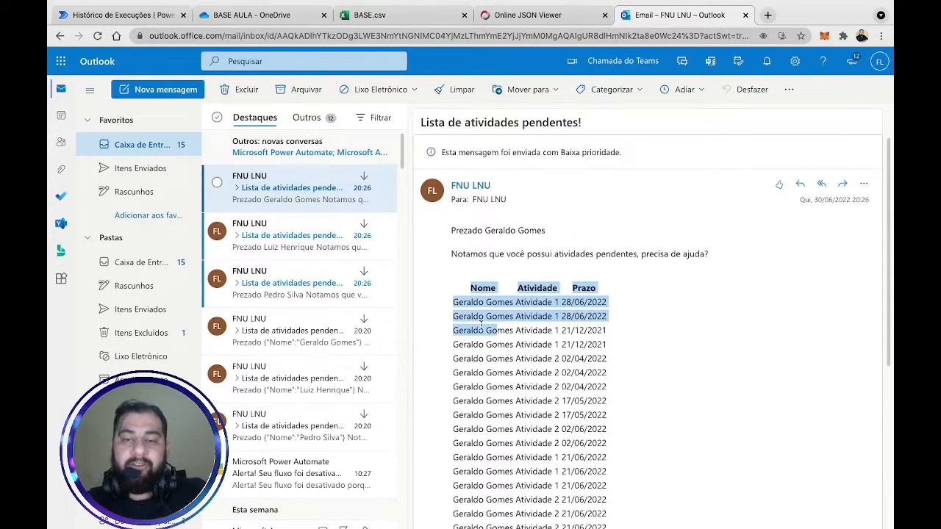
{"action": "left_click", "coordinate": [523, 357]}
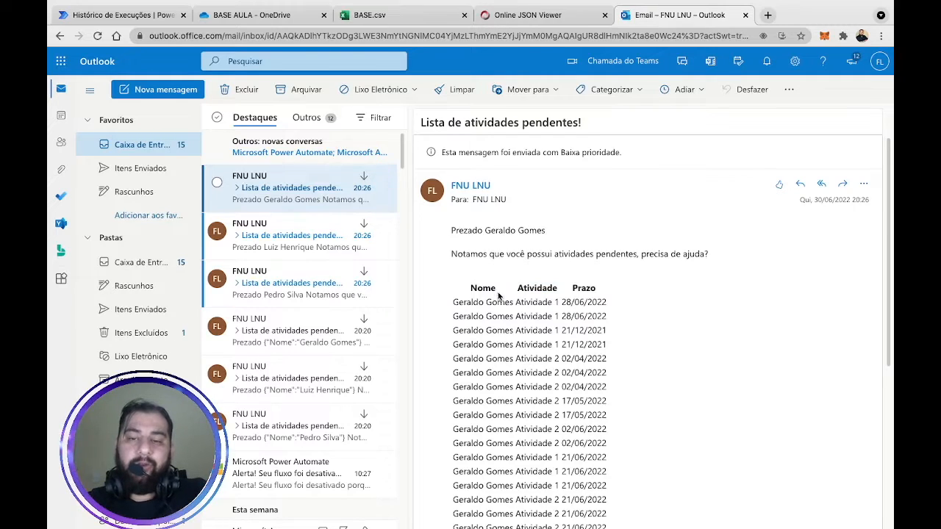
{"action": "left_click_drag", "start_coordinate": [520, 288], "coordinate": [580, 297]}
{"action": "left_click", "coordinate": [580, 298]}
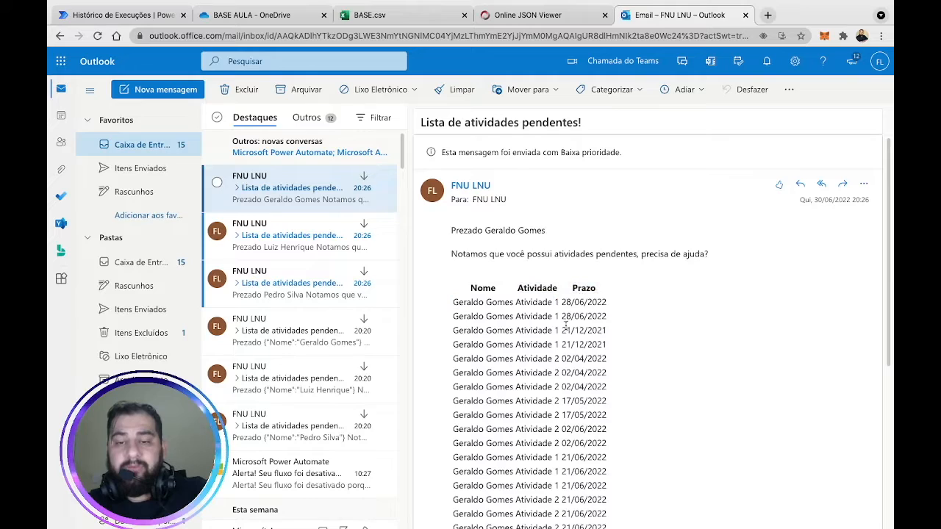
{"action": "left_click_drag", "start_coordinate": [567, 316], "coordinate": [656, 319]}
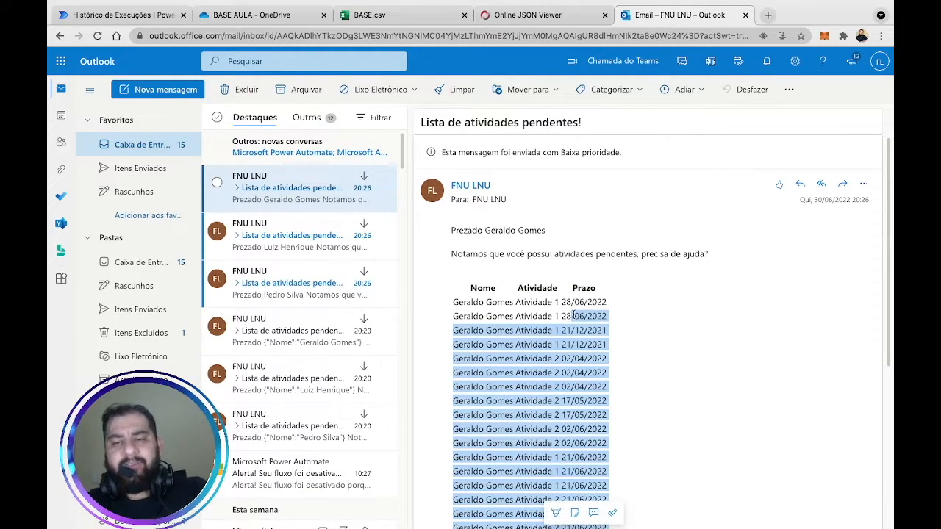
{"action": "scroll", "coordinate": [546, 294], "scroll_direction": "down", "scroll_amount": 3}
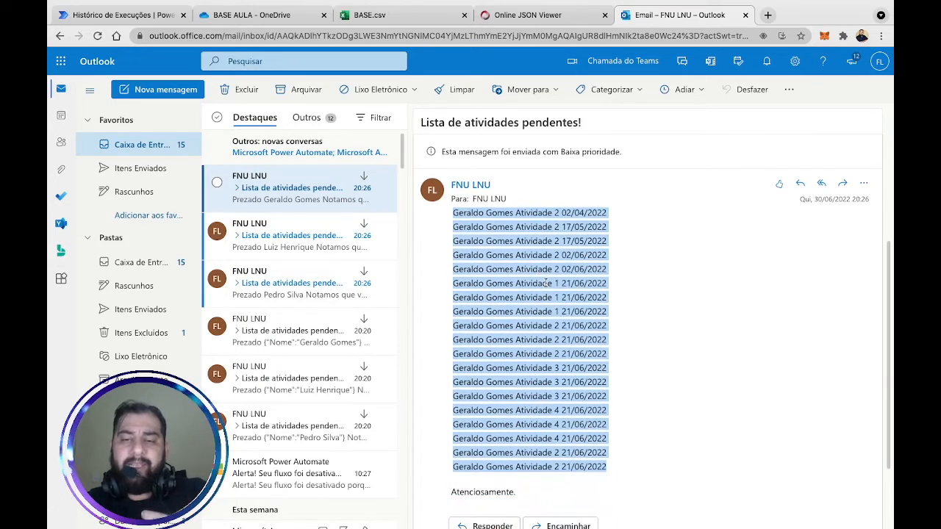
{"action": "scroll", "coordinate": [558, 288], "scroll_direction": "up", "scroll_amount": 1}
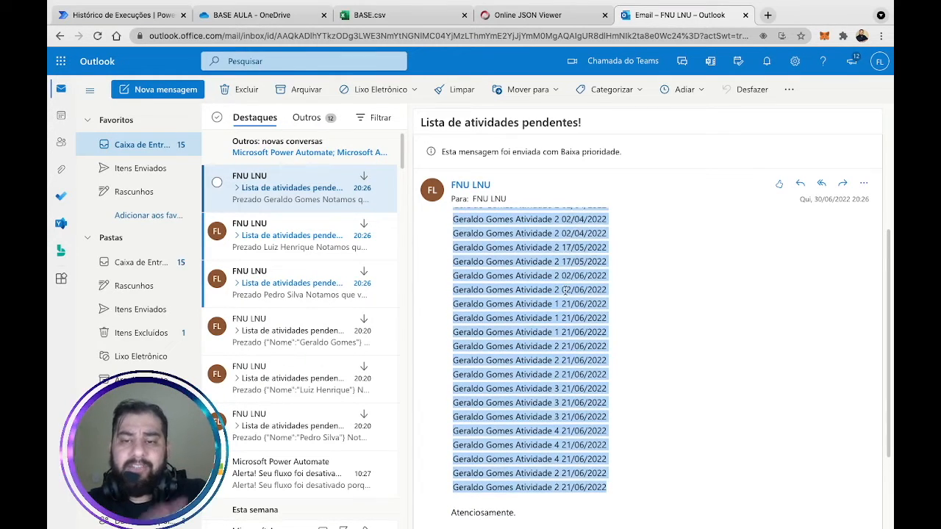
{"action": "scroll", "coordinate": [620, 235], "scroll_direction": "up", "scroll_amount": 2}
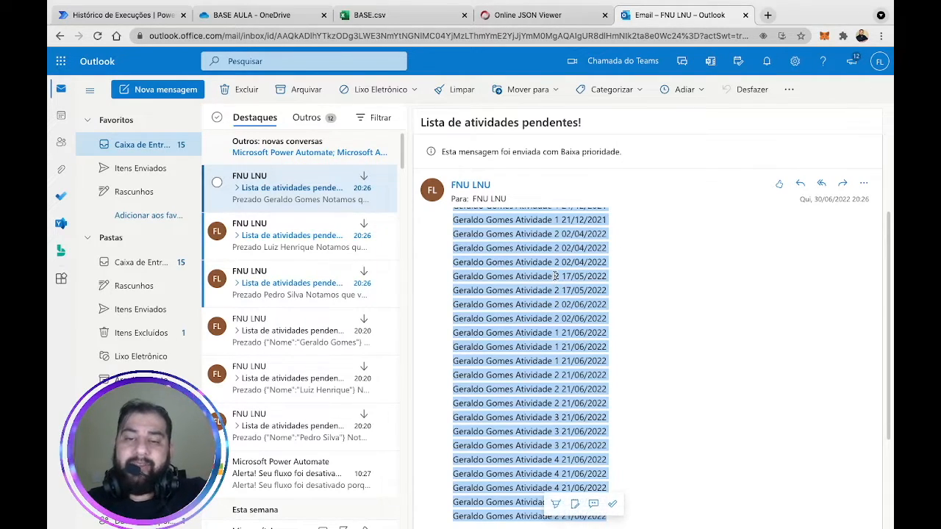
{"action": "scroll", "coordinate": [671, 302], "scroll_direction": "up", "scroll_amount": 3}
{"action": "scroll", "coordinate": [671, 299], "scroll_direction": "down", "scroll_amount": 5}
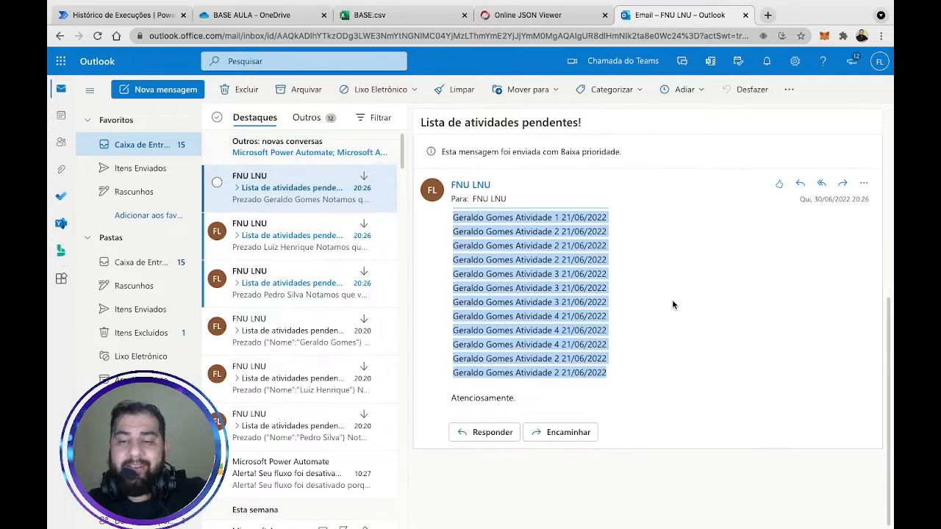
{"action": "scroll", "coordinate": [672, 299], "scroll_direction": "up", "scroll_amount": 4}
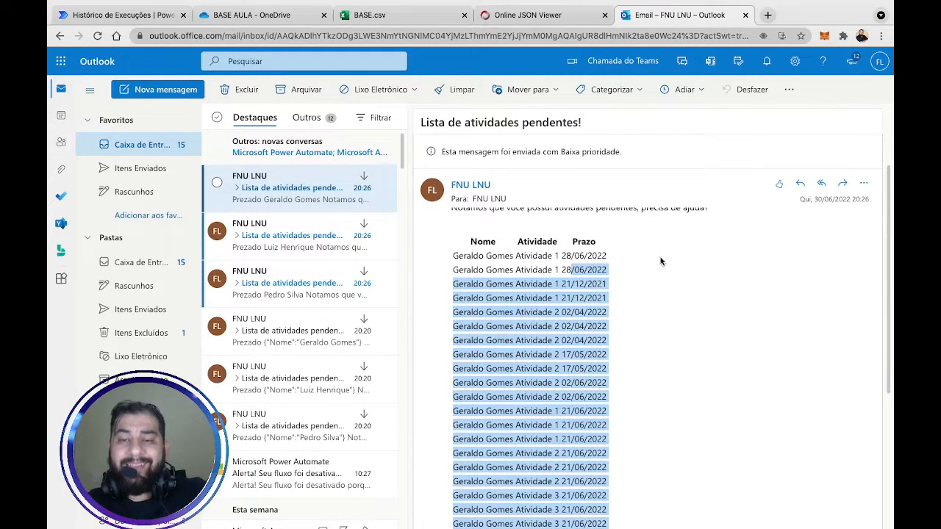
Open the second and third recipients' emails, check the third's table, then reopen the second.
{"action": "left_click", "coordinate": [292, 235]}
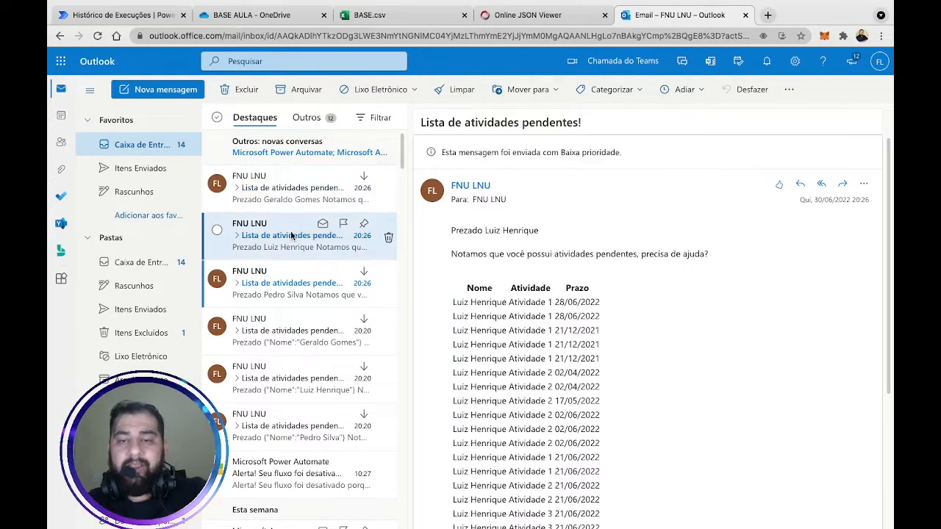
{"action": "scroll", "coordinate": [643, 369], "scroll_direction": "down", "scroll_amount": 3}
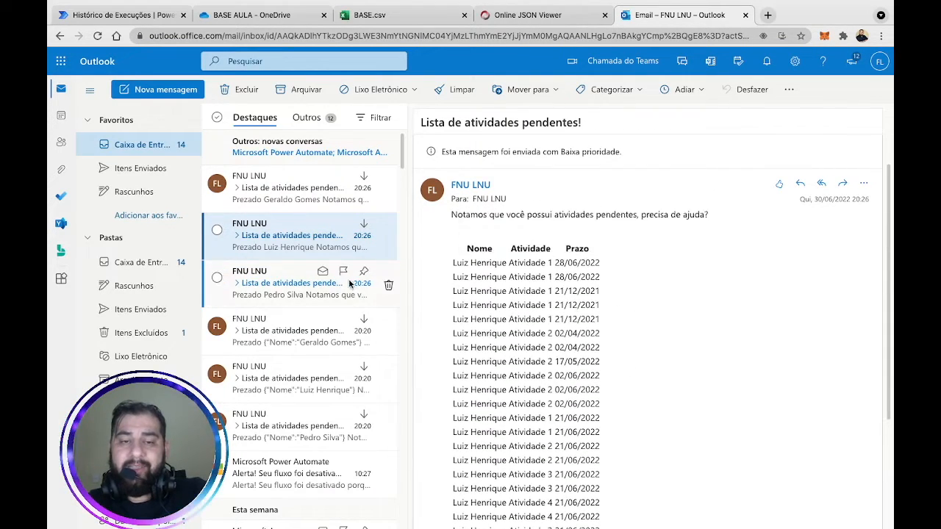
{"action": "left_click", "coordinate": [259, 287]}
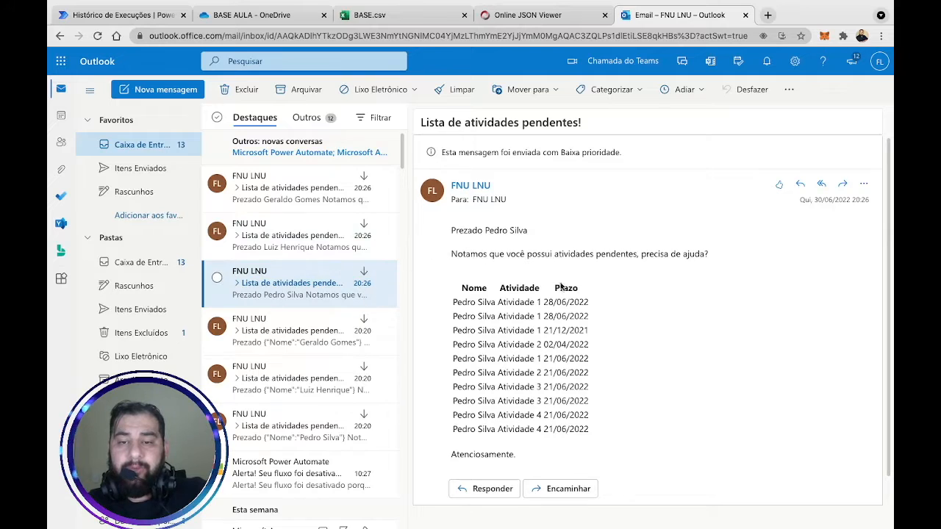
{"action": "left_click_drag", "start_coordinate": [452, 302], "coordinate": [625, 400]}
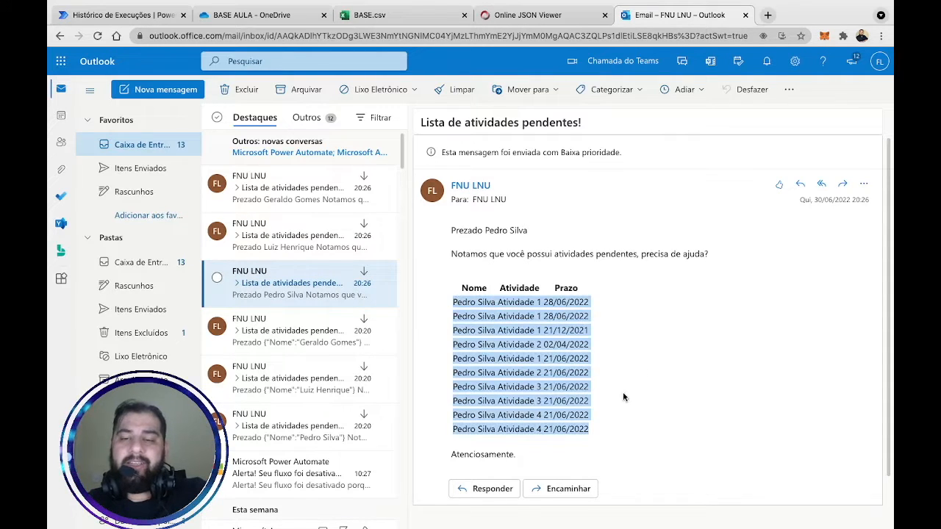
{"action": "left_click", "coordinate": [690, 379]}
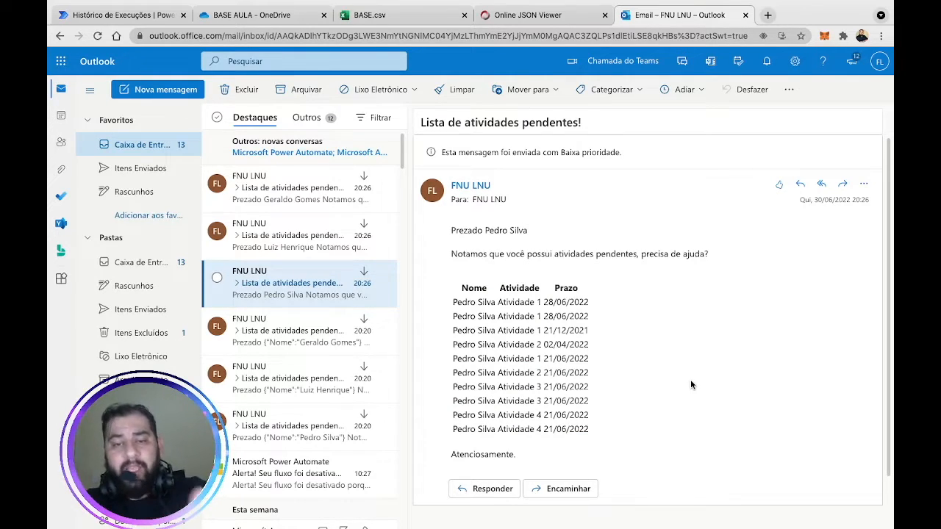
{"action": "left_click", "coordinate": [284, 235]}
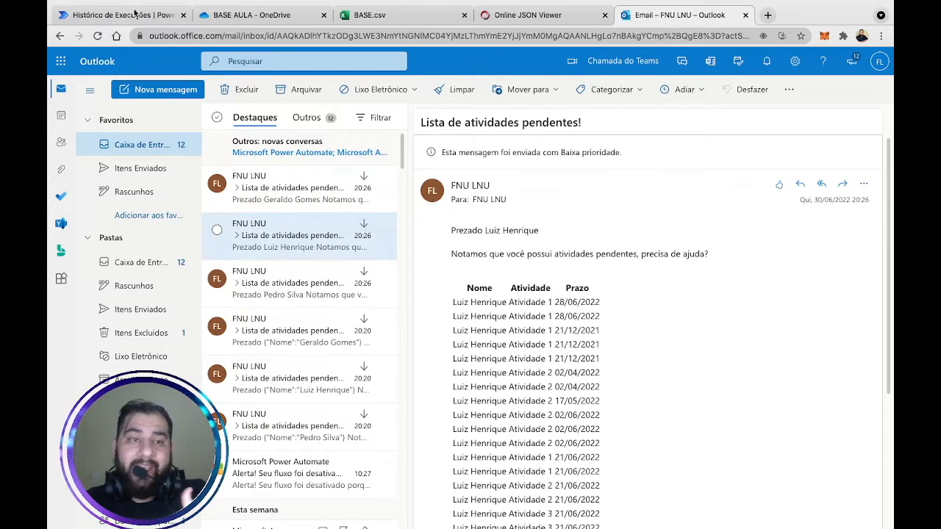
{"action": "left_click", "coordinate": [134, 13]}
Scroll the run and briefly inspect the Selecionar Apenas Nomes and Matriz do filtro steps.
{"action": "scroll", "coordinate": [605, 266], "scroll_direction": "down", "scroll_amount": 1}
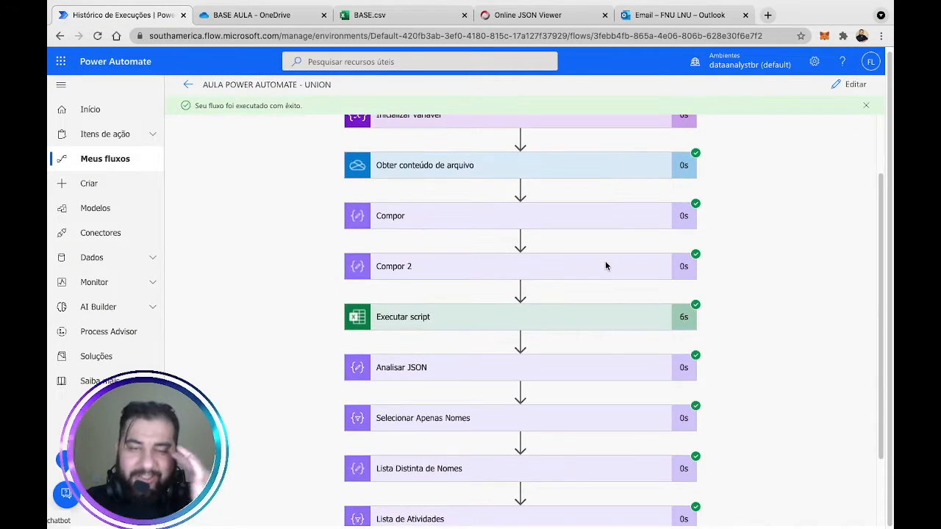
{"action": "scroll", "coordinate": [605, 266], "scroll_direction": "down", "scroll_amount": 1}
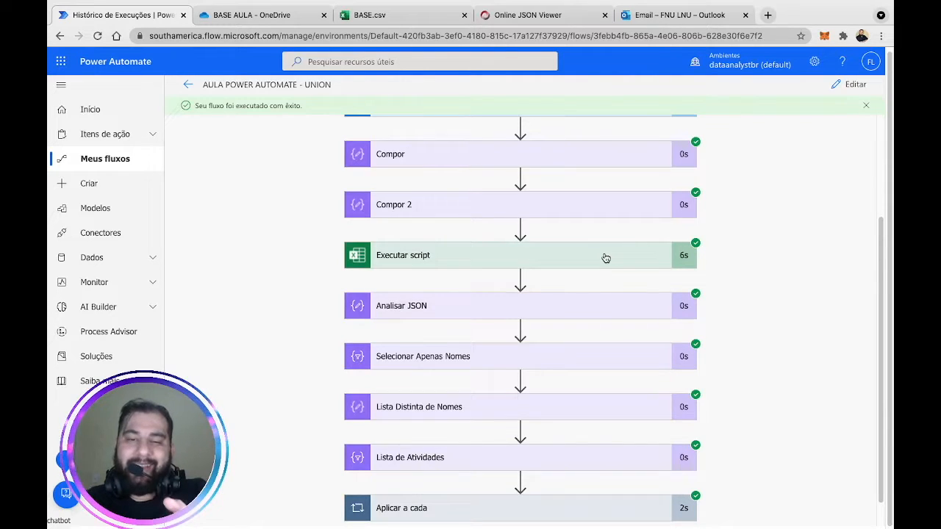
{"action": "scroll", "coordinate": [784, 215], "scroll_direction": "up", "scroll_amount": 2}
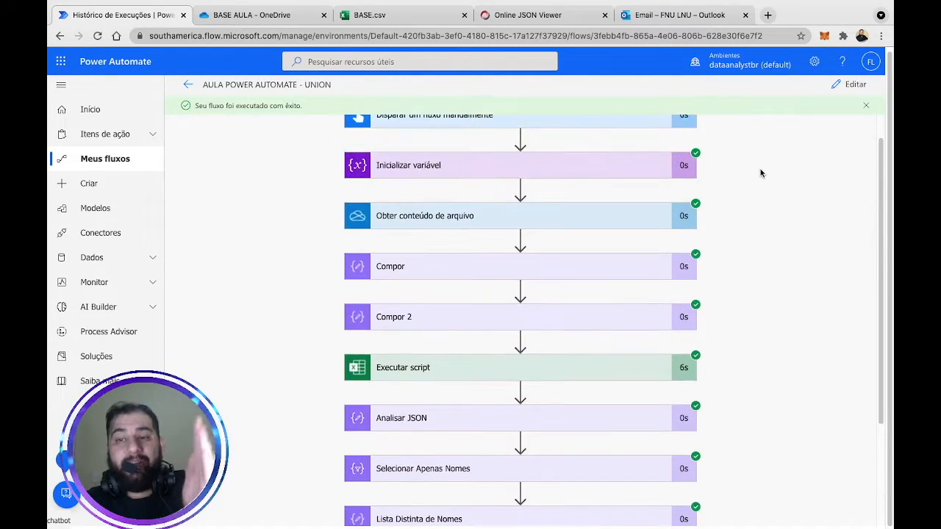
{"action": "scroll", "coordinate": [762, 175], "scroll_direction": "up", "scroll_amount": 1}
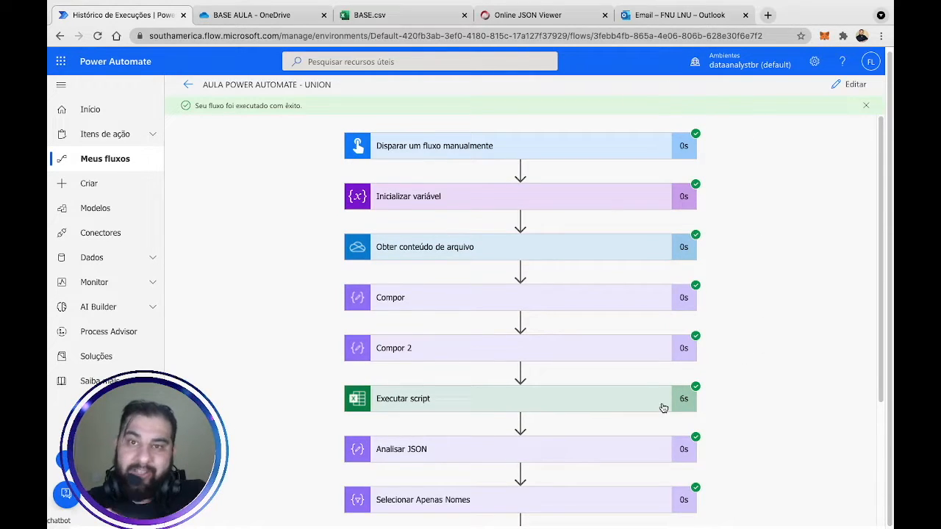
{"action": "scroll", "coordinate": [775, 360], "scroll_direction": "down", "scroll_amount": 3}
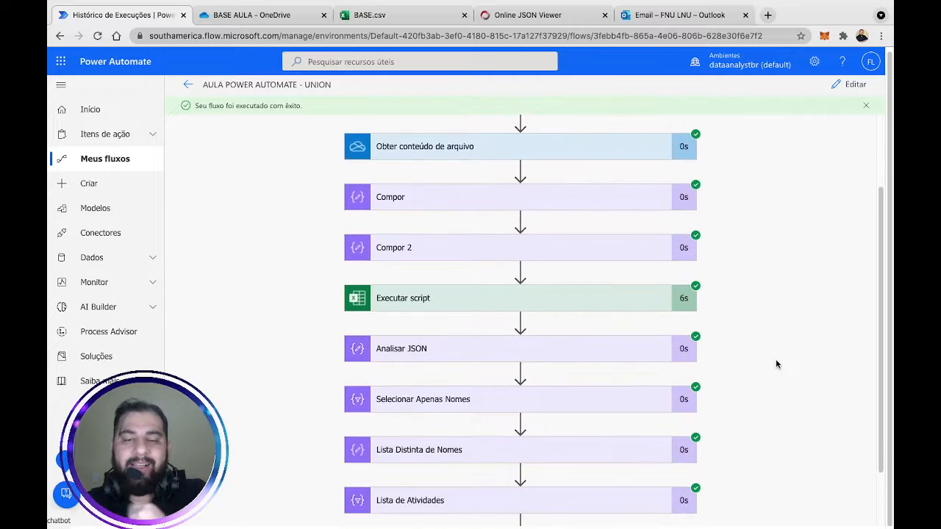
{"action": "scroll", "coordinate": [775, 364], "scroll_direction": "down", "scroll_amount": 2}
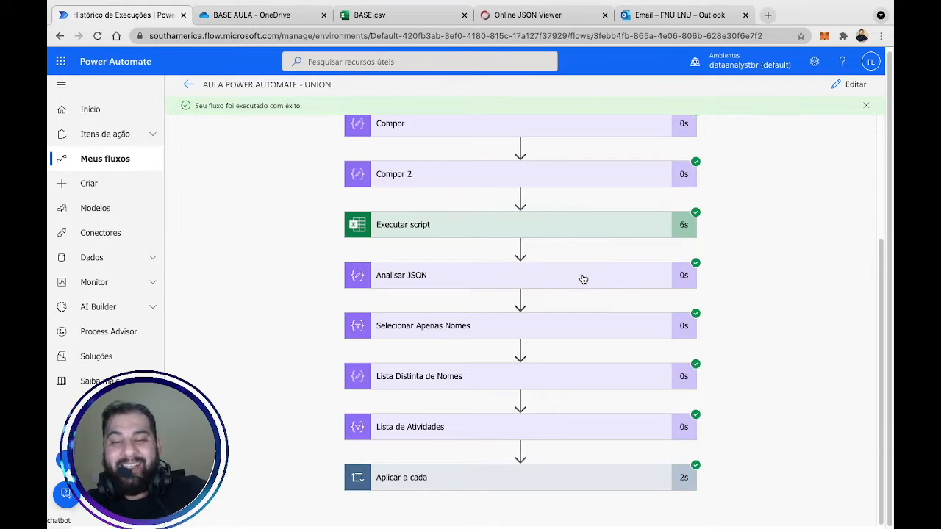
{"action": "left_click", "coordinate": [568, 335]}
{"action": "left_click", "coordinate": [568, 334]}
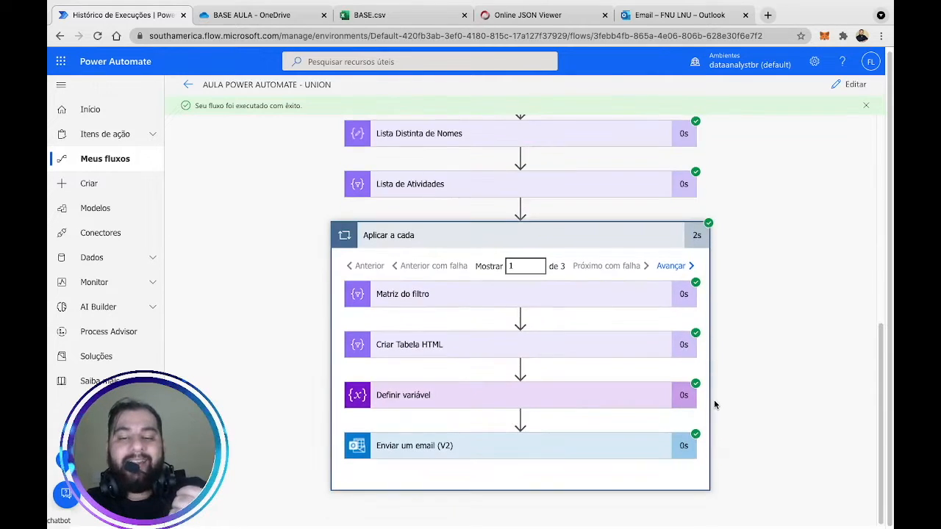
{"action": "left_click", "coordinate": [445, 296]}
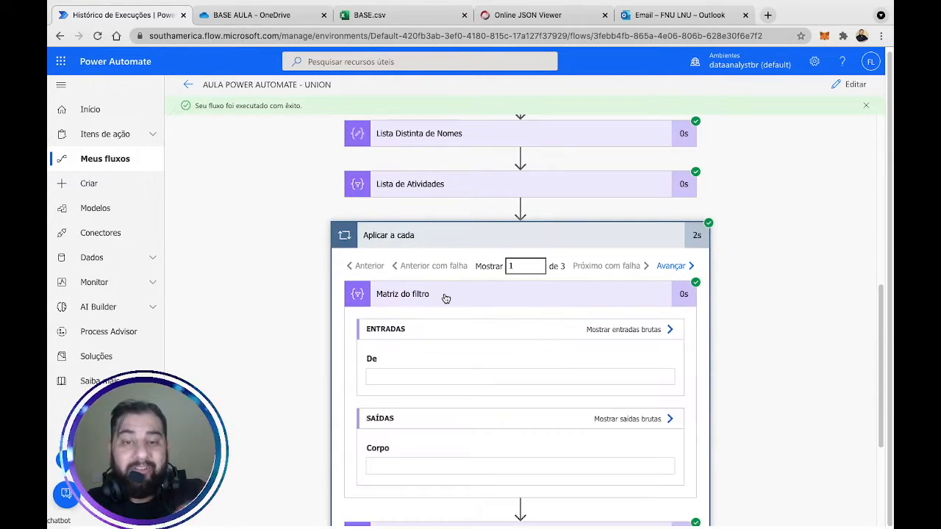
{"action": "left_click", "coordinate": [443, 296]}
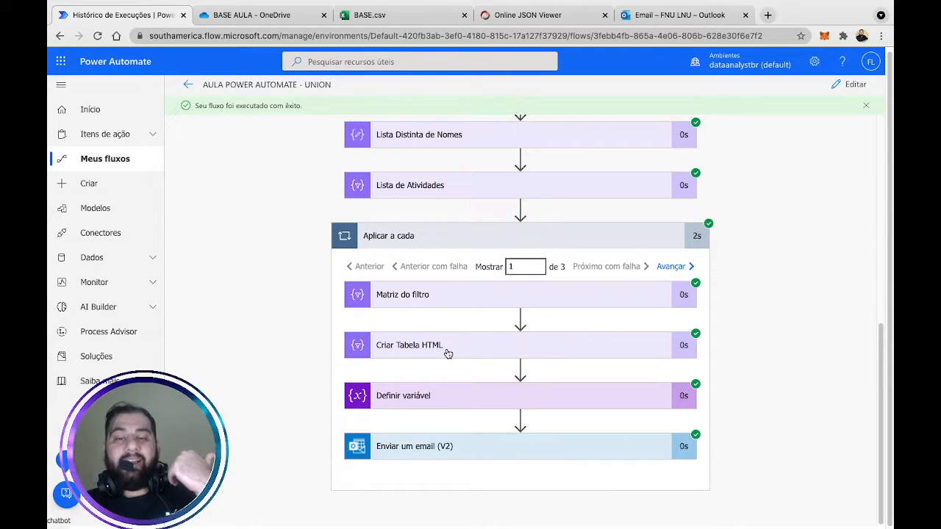
Expand Criar Tabela HTML in the loop to review its generated table, then collapse it.
{"action": "left_click", "coordinate": [448, 353]}
{"action": "scroll", "coordinate": [815, 404], "scroll_direction": "down", "scroll_amount": 5}
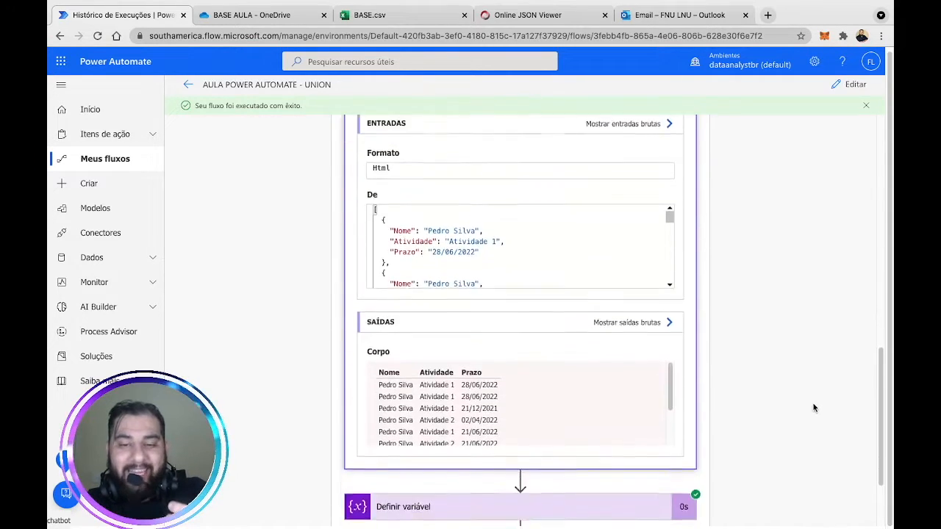
{"action": "left_click_drag", "start_coordinate": [418, 262], "coordinate": [512, 325]}
{"action": "scroll", "coordinate": [514, 324], "scroll_direction": "down", "scroll_amount": 1}
{"action": "scroll", "coordinate": [515, 325], "scroll_direction": "up", "scroll_amount": 1}
{"action": "scroll", "coordinate": [516, 325], "scroll_direction": "down", "scroll_amount": 2}
{"action": "left_click", "coordinate": [752, 257]}
{"action": "scroll", "coordinate": [738, 265], "scroll_direction": "up", "scroll_amount": 4}
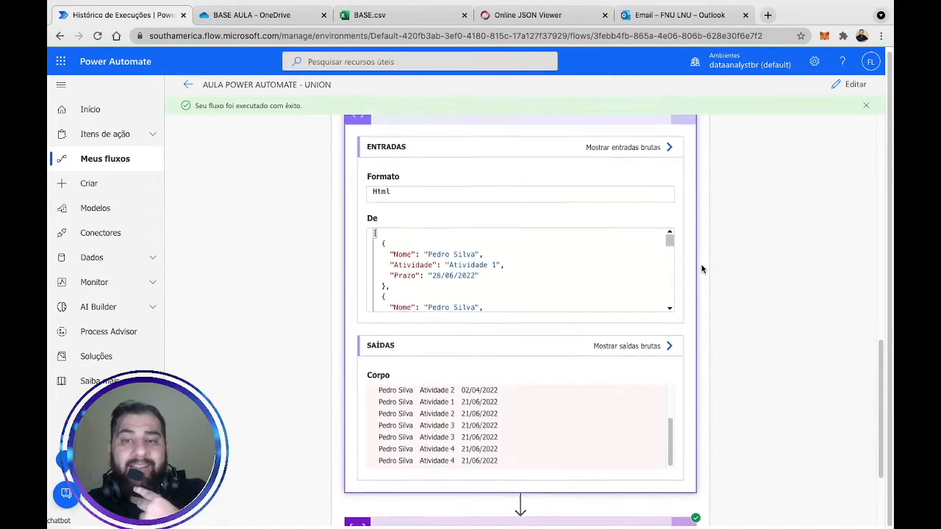
{"action": "left_click", "coordinate": [566, 204]}
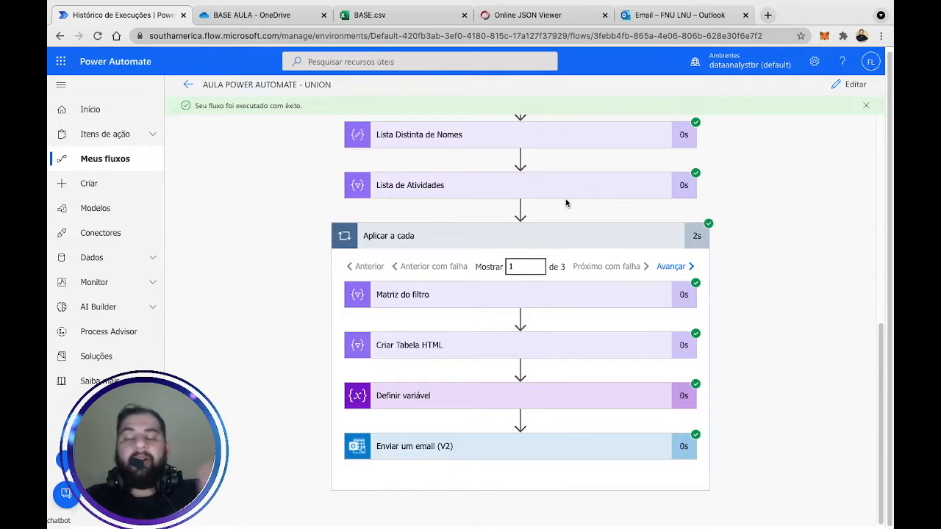